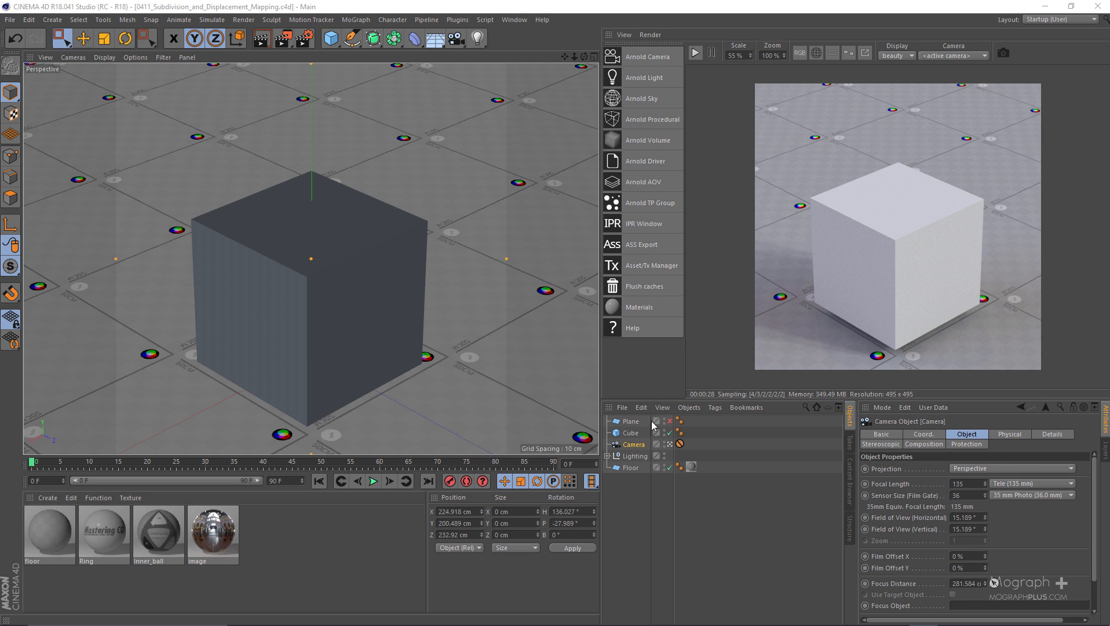
Make the cube editable and apply a new Arnold utility surface material to it
left_click(630, 433)
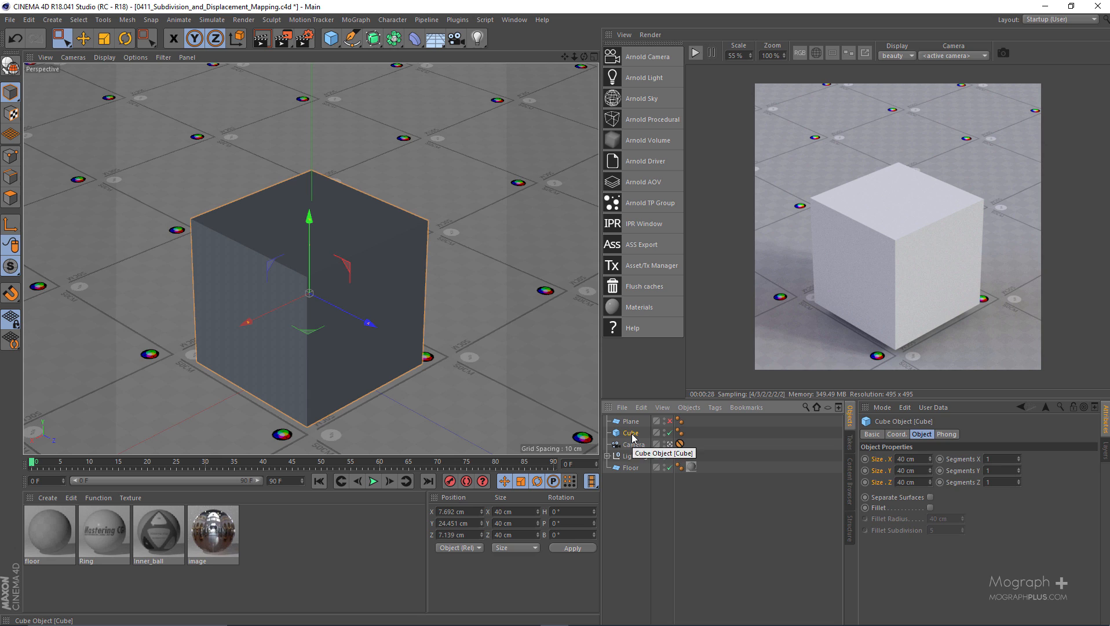
key("c")
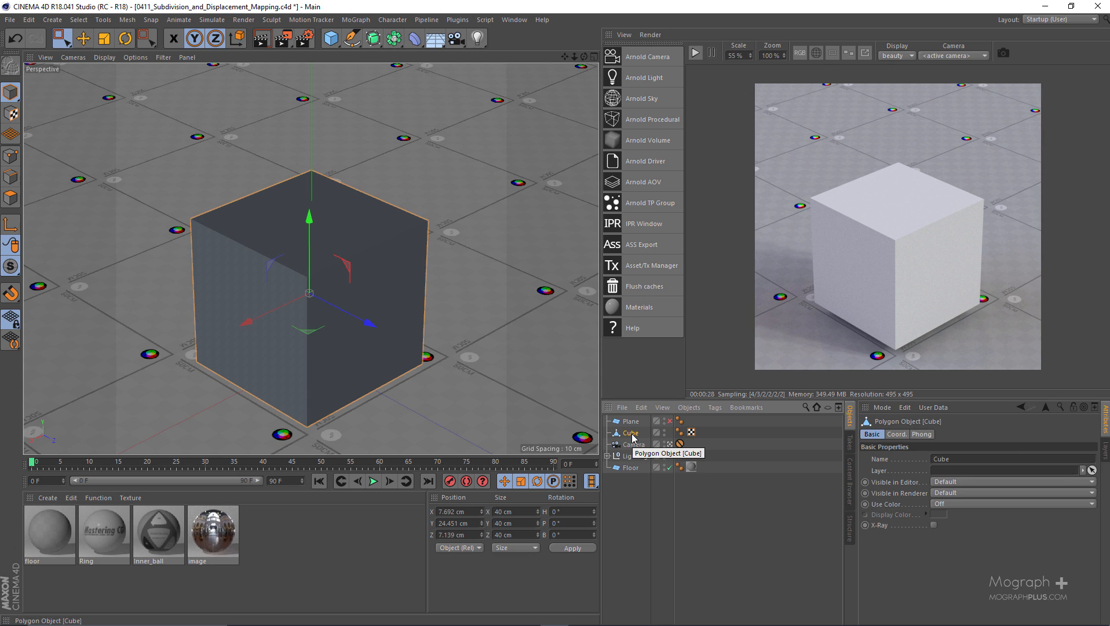
left_click(48, 497)
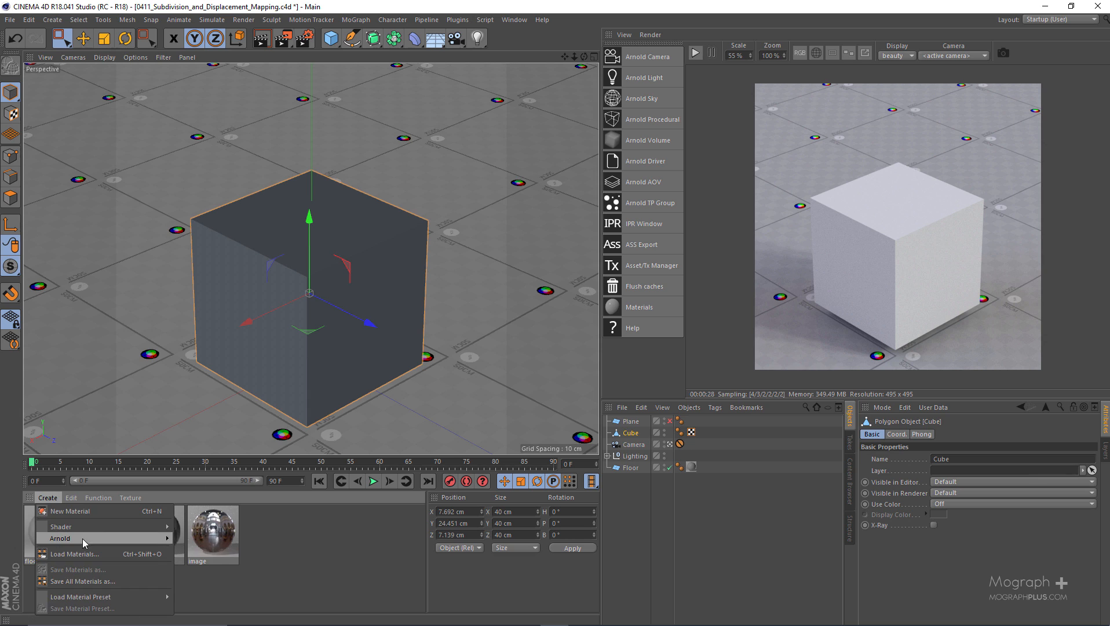
mouse_move(83, 538)
mouse_move(204, 555)
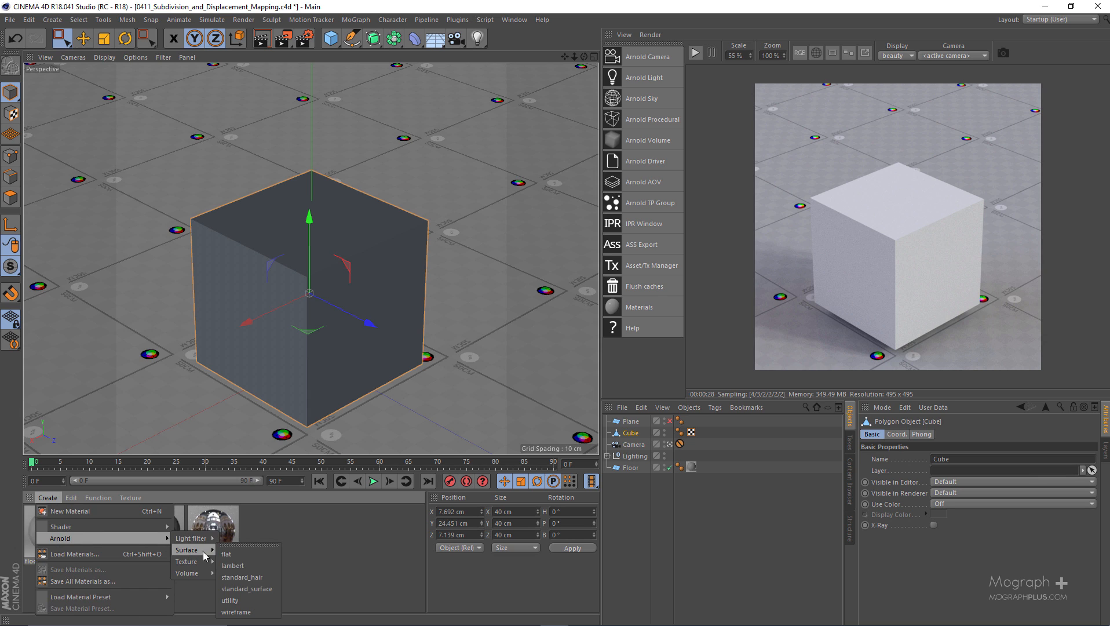
left_click(251, 599)
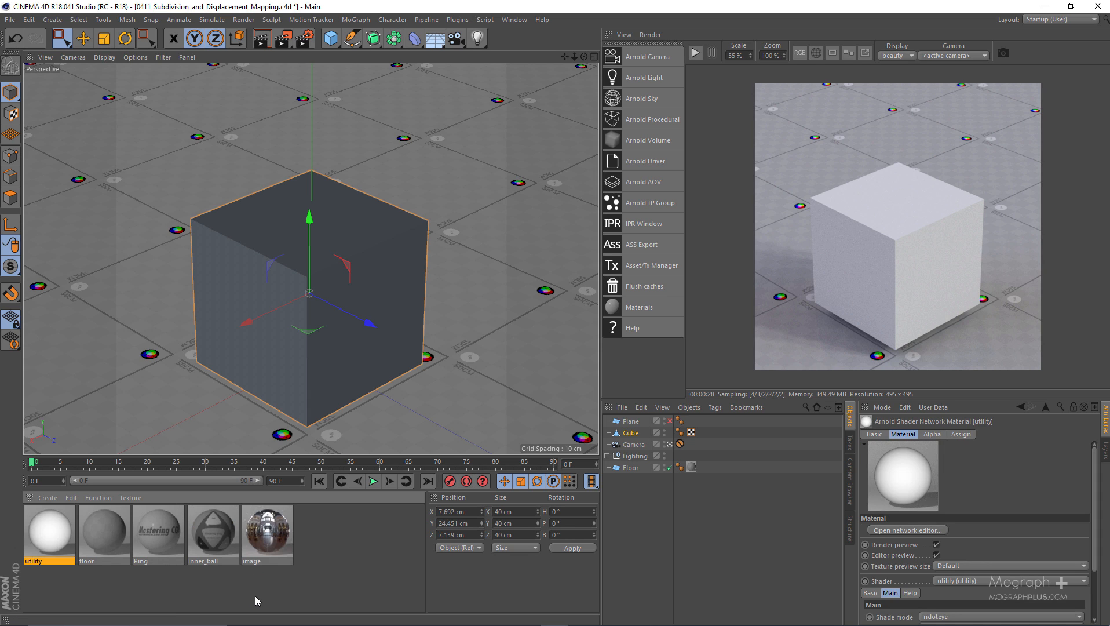
left_click_drag(62, 534, 253, 359)
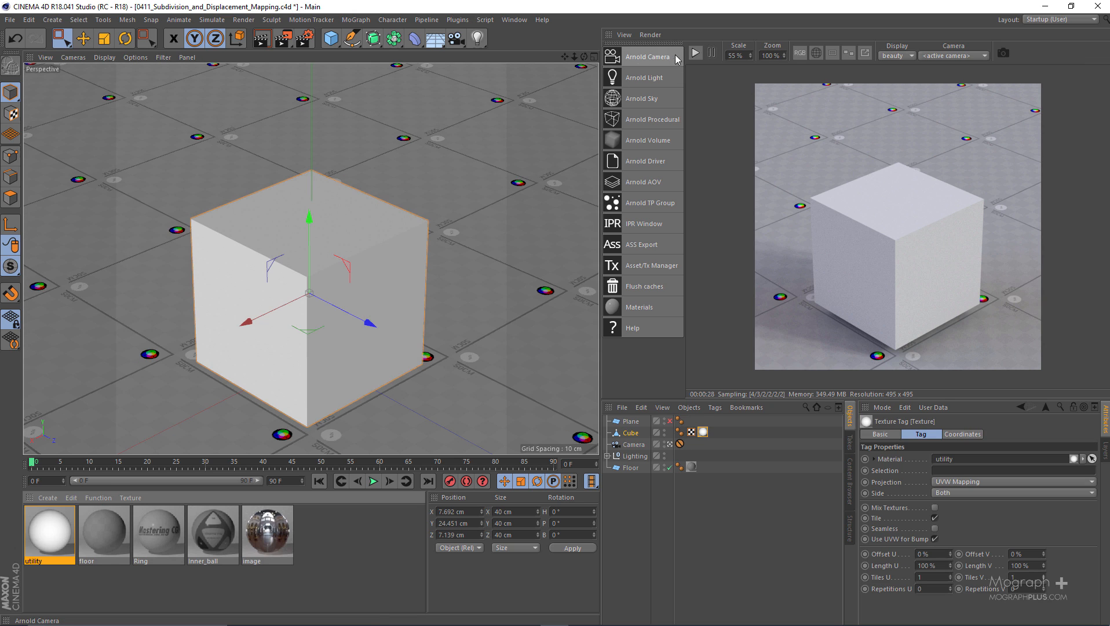
Start the IPR render and set the utility material's shade mode to lambert and overlay mode to polywire
left_click(696, 53)
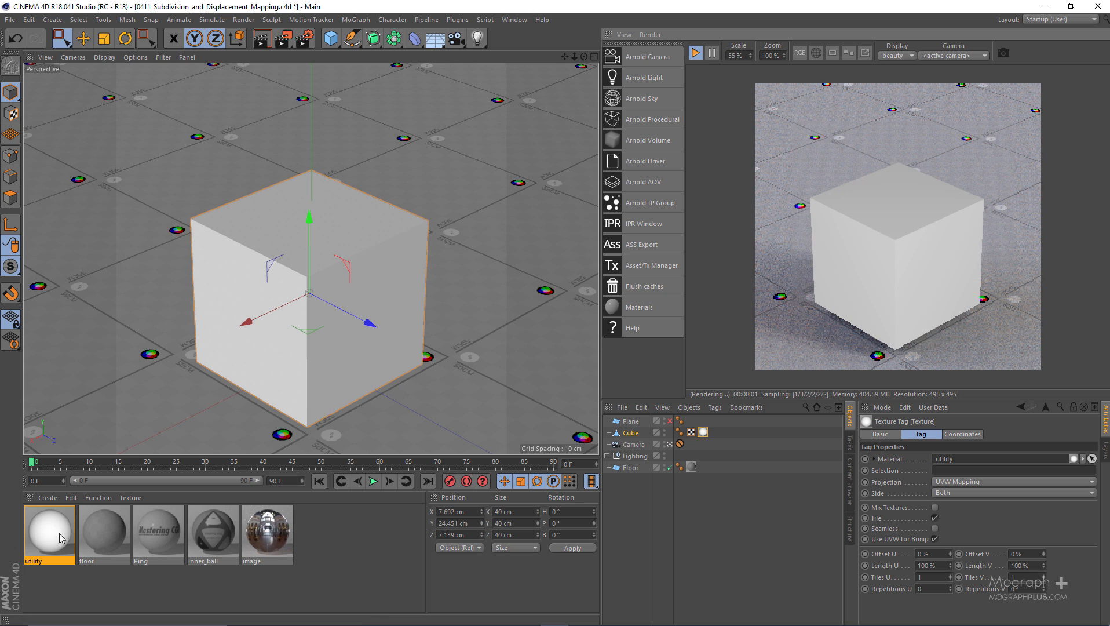
double_click(51, 535)
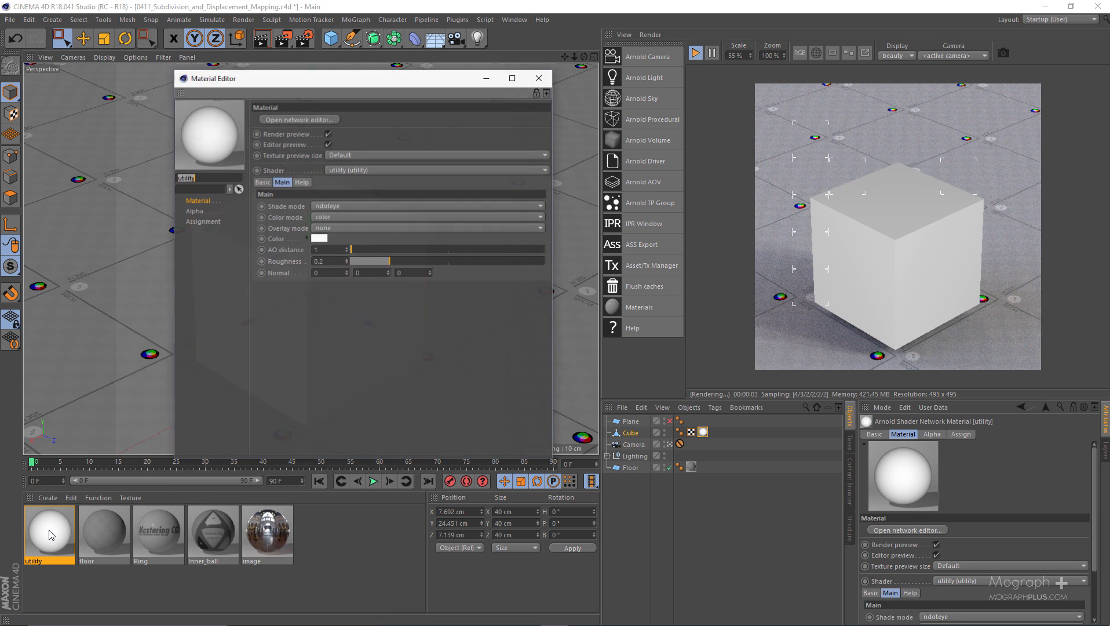
left_click(371, 205)
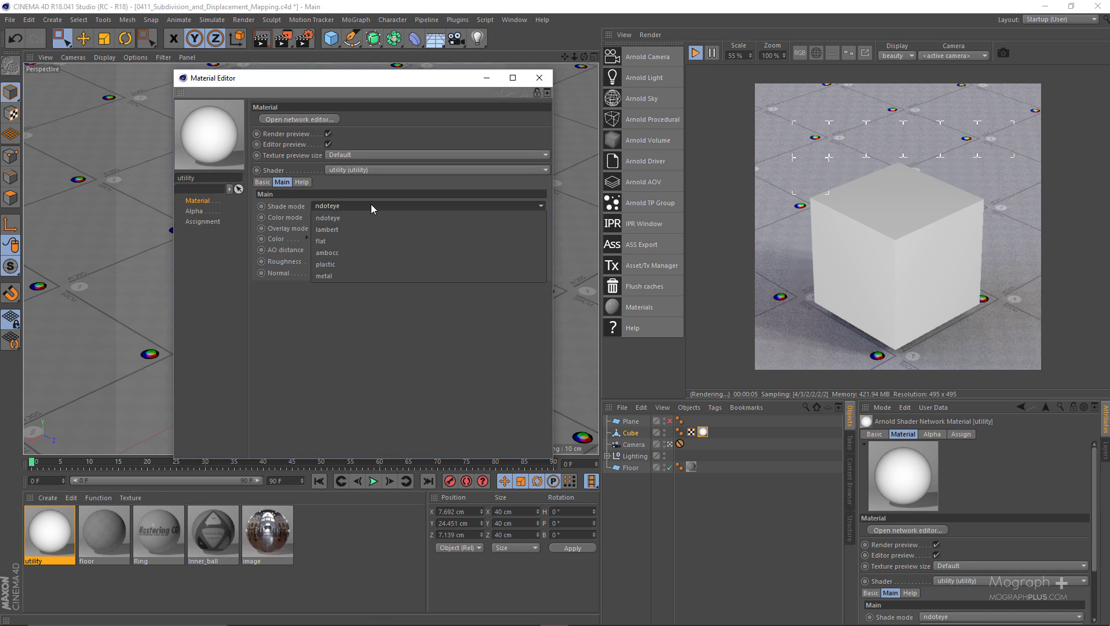
left_click(363, 232)
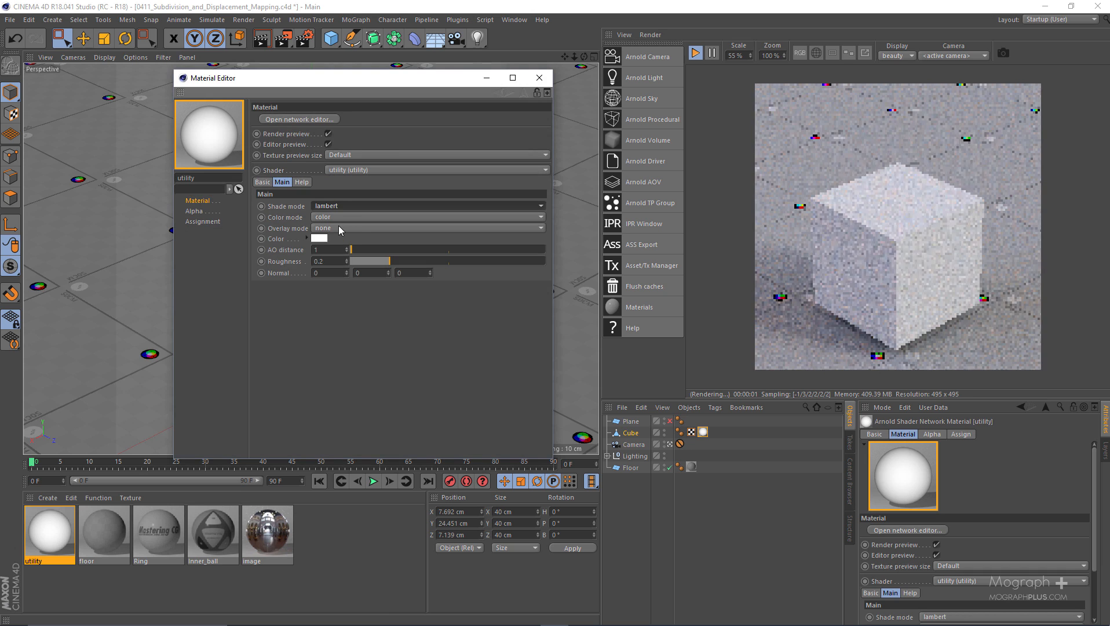
left_click(338, 226)
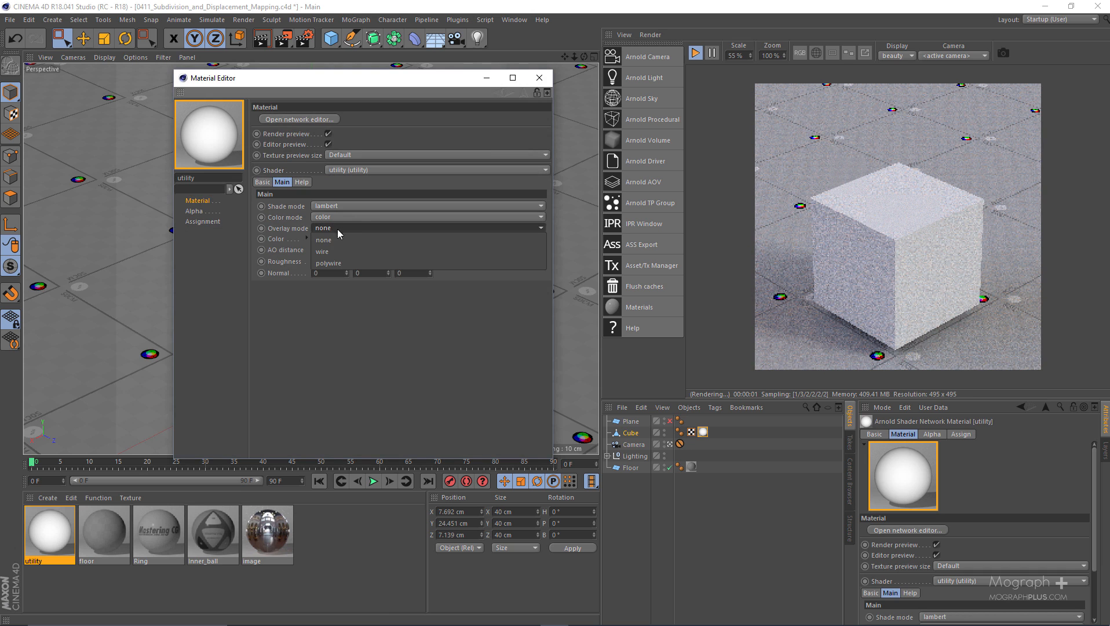
left_click(346, 263)
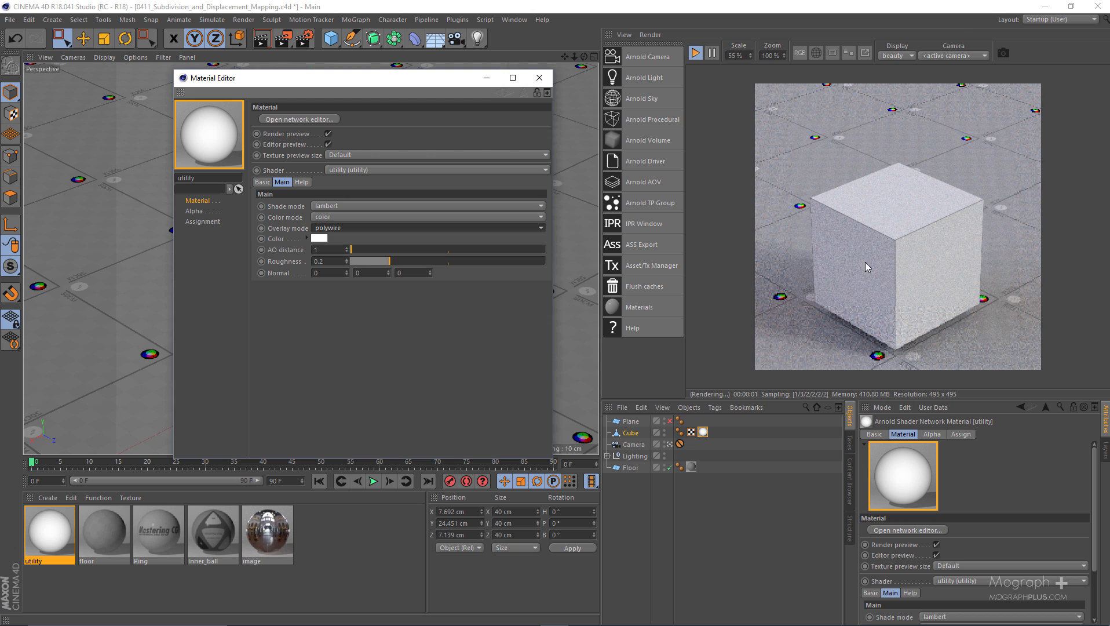
scroll(864, 262, "up", 5)
scroll(973, 288, "down", 5)
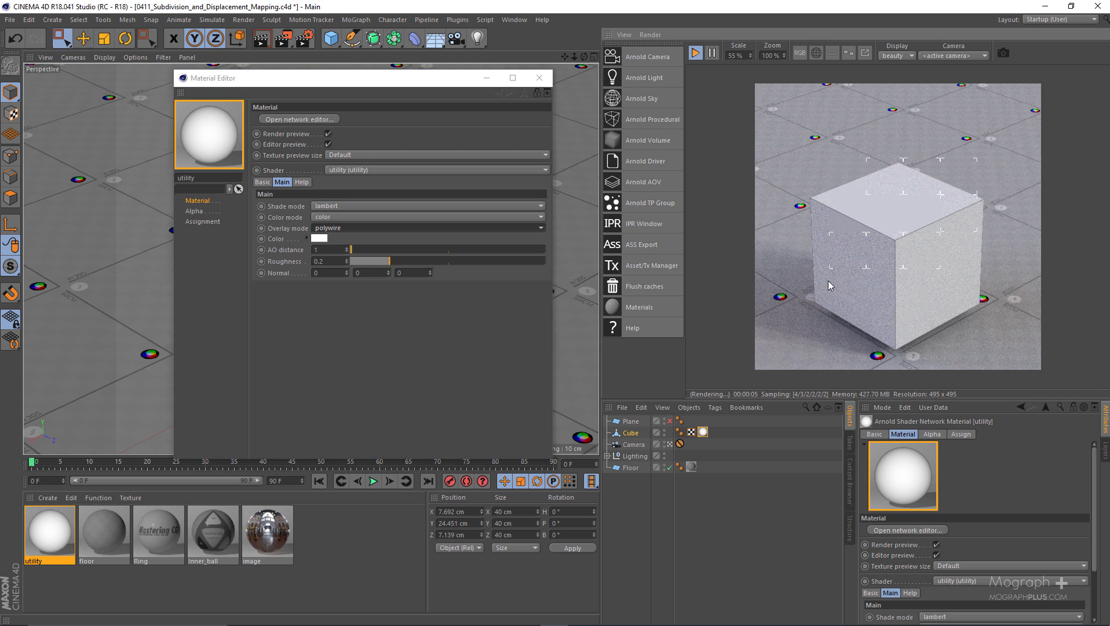
left_click_drag(752, 398, 752, 376)
left_click(539, 78)
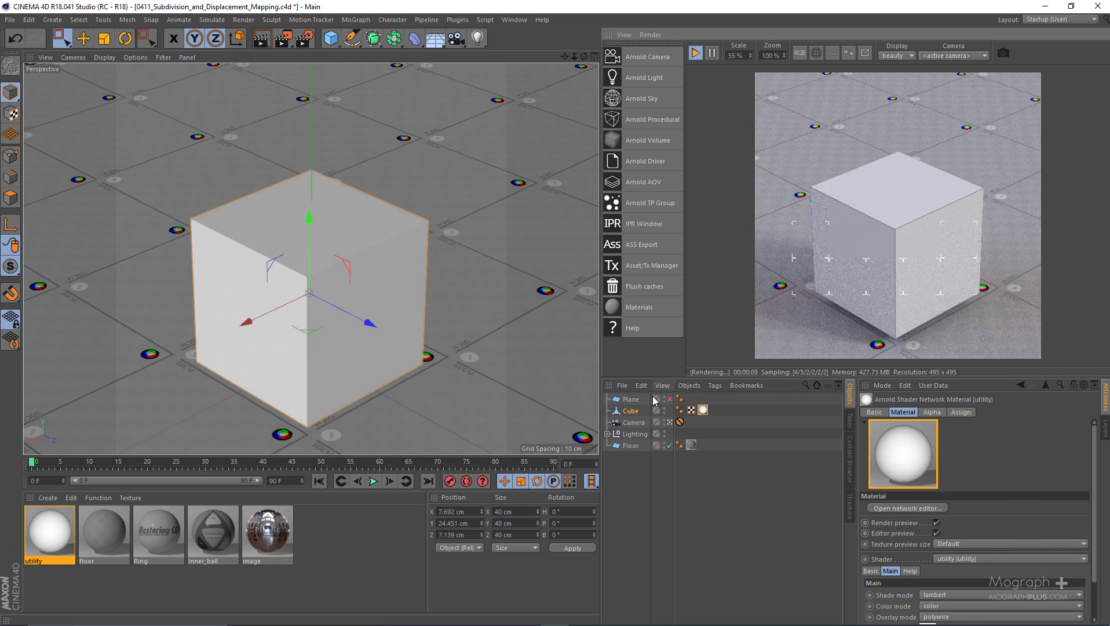
Add an Arnold Parameters tag to the cube
right_click(633, 410)
mouse_move(762, 186)
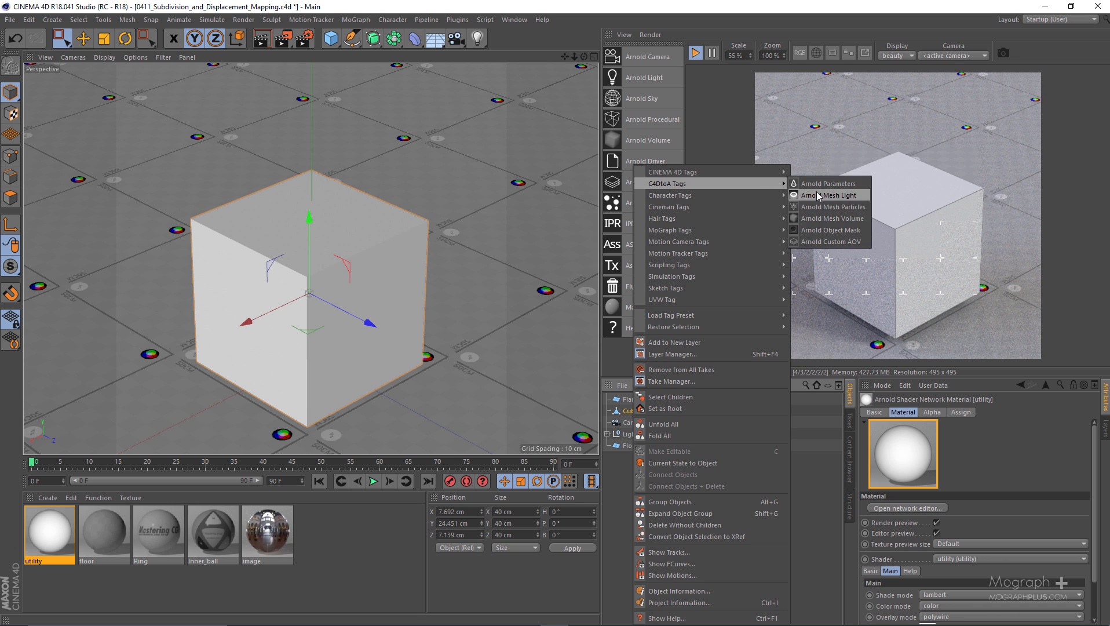
left_click(827, 187)
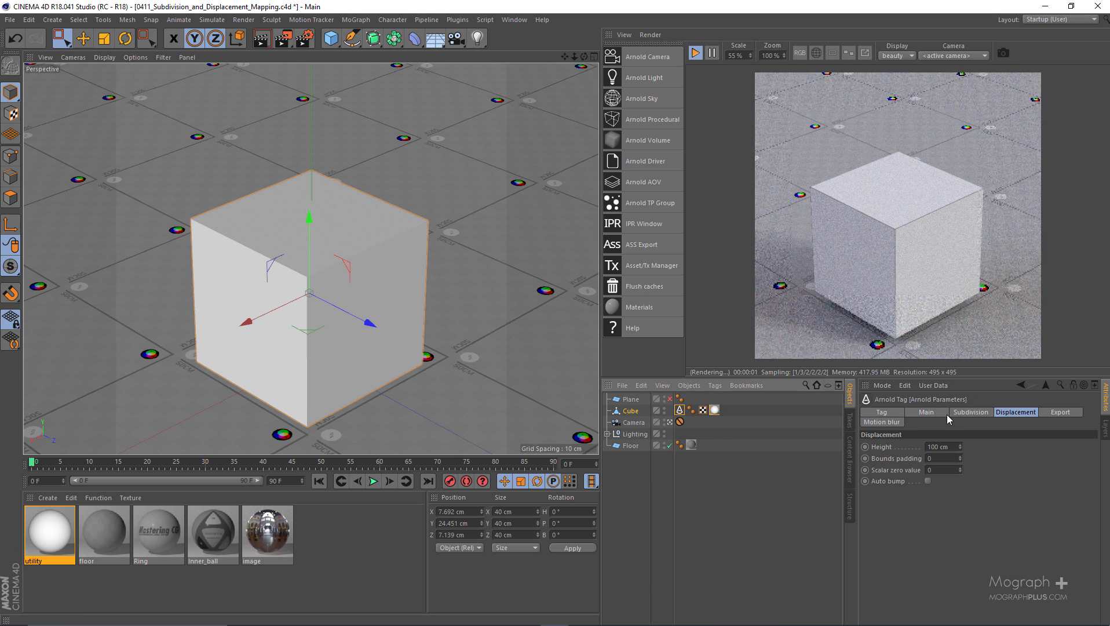
Set the subdivision type in the cube's Arnold Parameters tag to linear
left_click(967, 413)
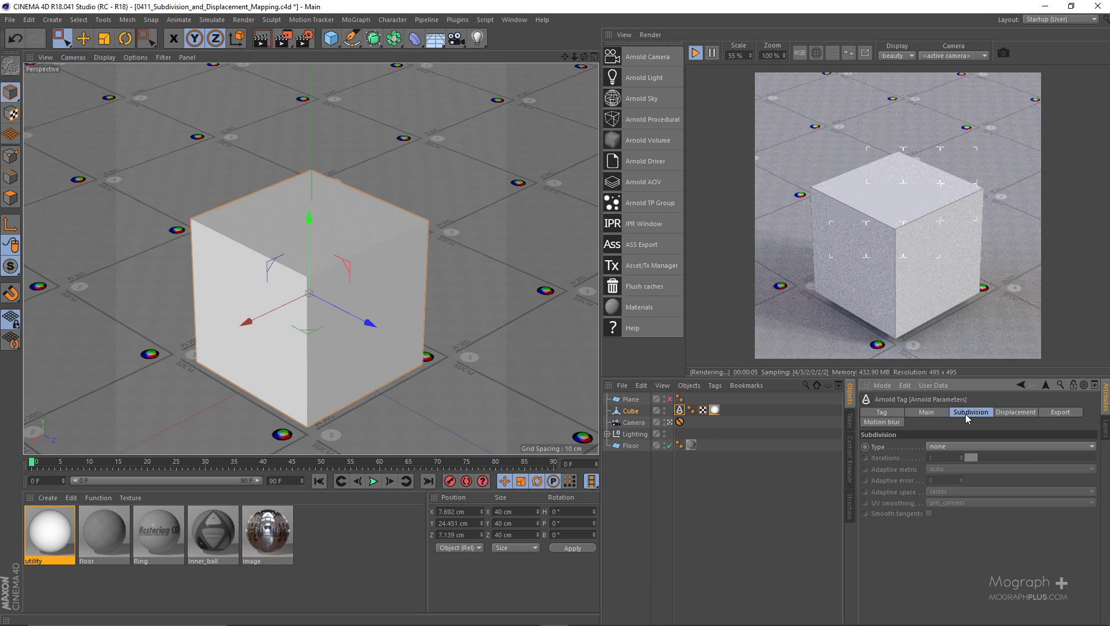
left_click(960, 447)
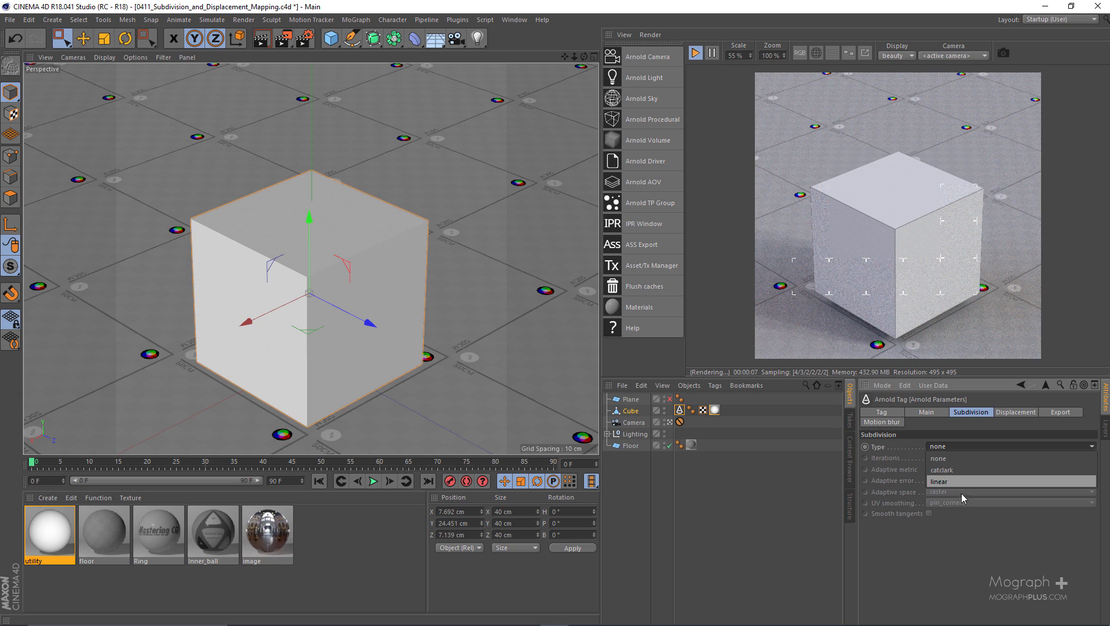
left_click(968, 534)
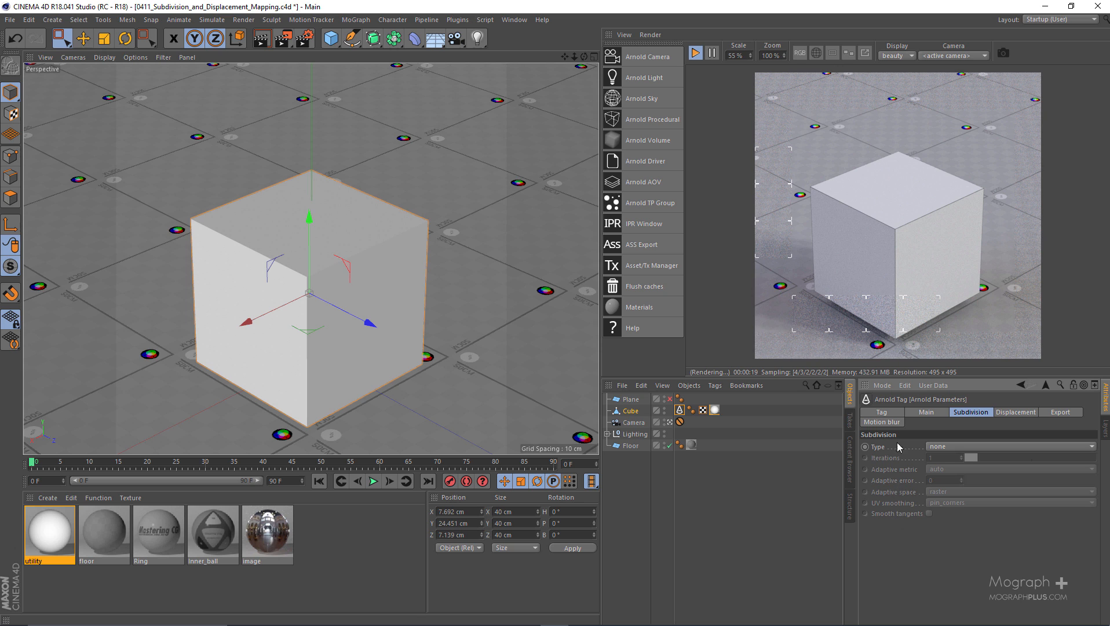
left_click(949, 445)
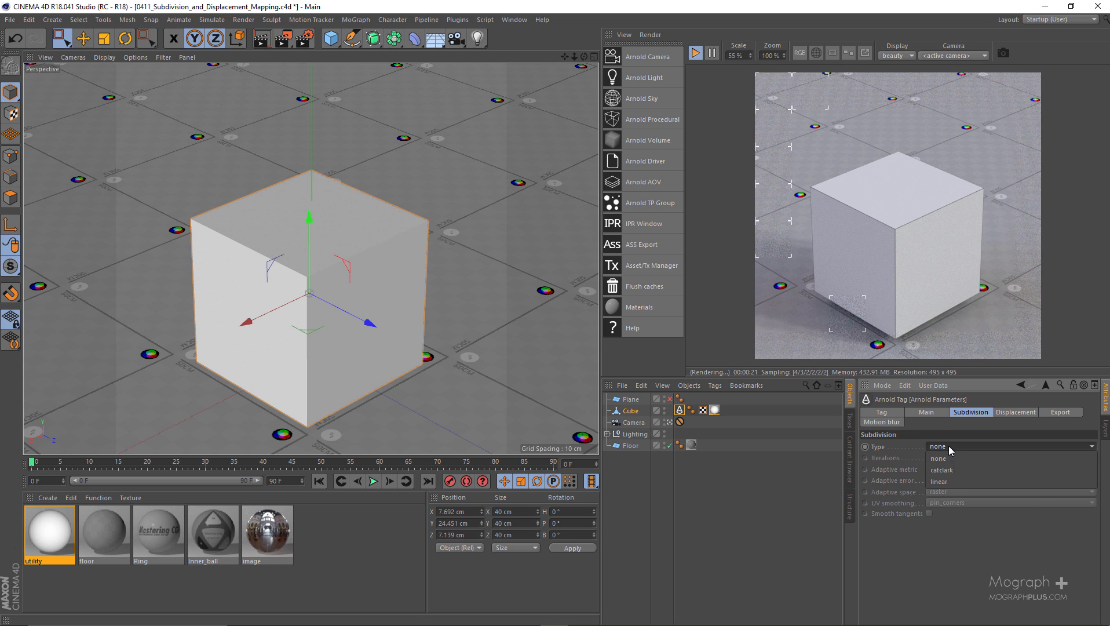
left_click(959, 479)
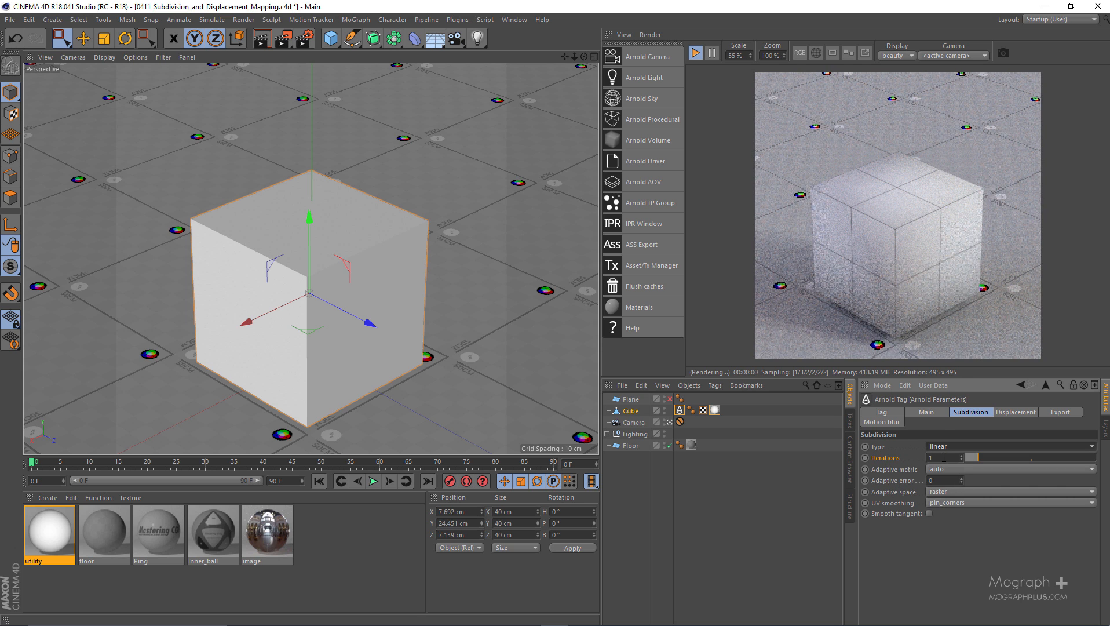
Try 2, 3, 5, 6, 0 and 1 subdivision iterations on the cube to compare the rendered wireframes
left_click(943, 457)
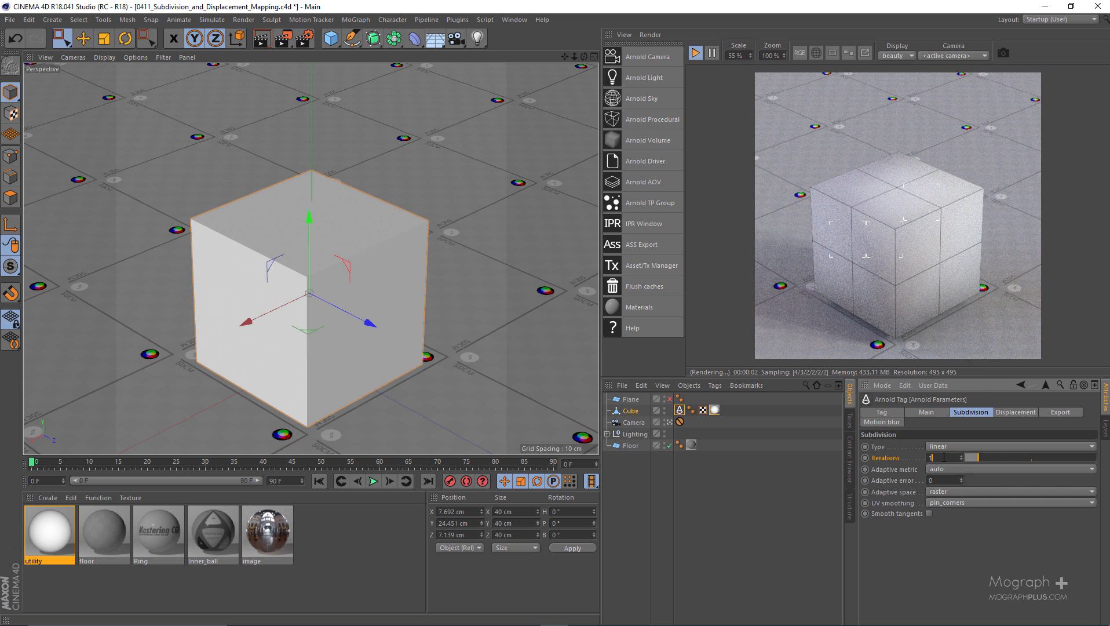
type("2")
key("Return")
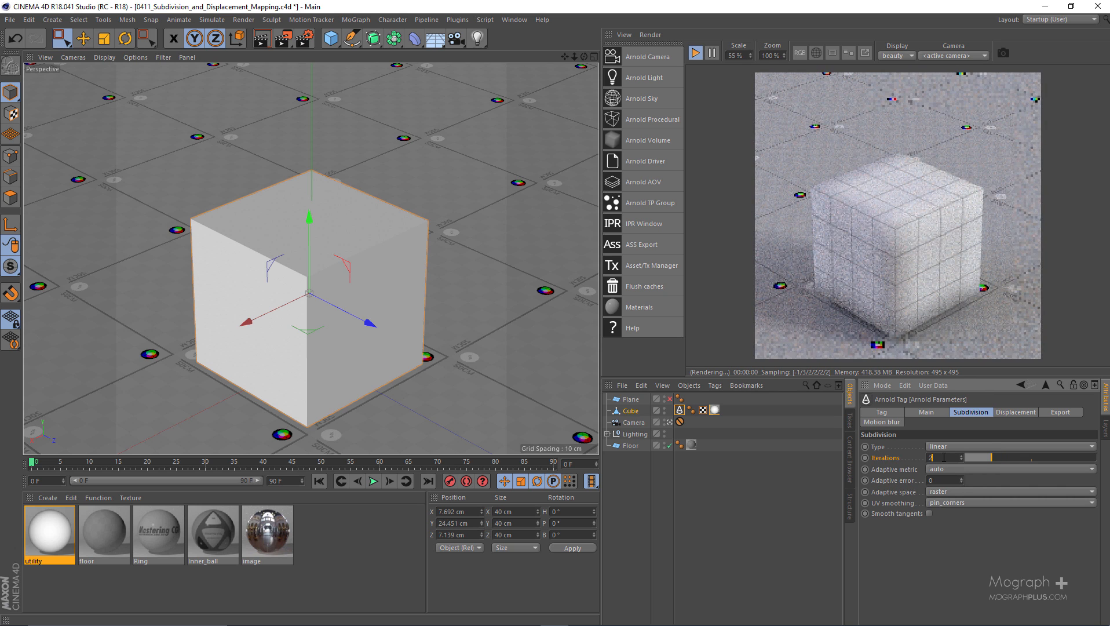
type("3")
key("Return")
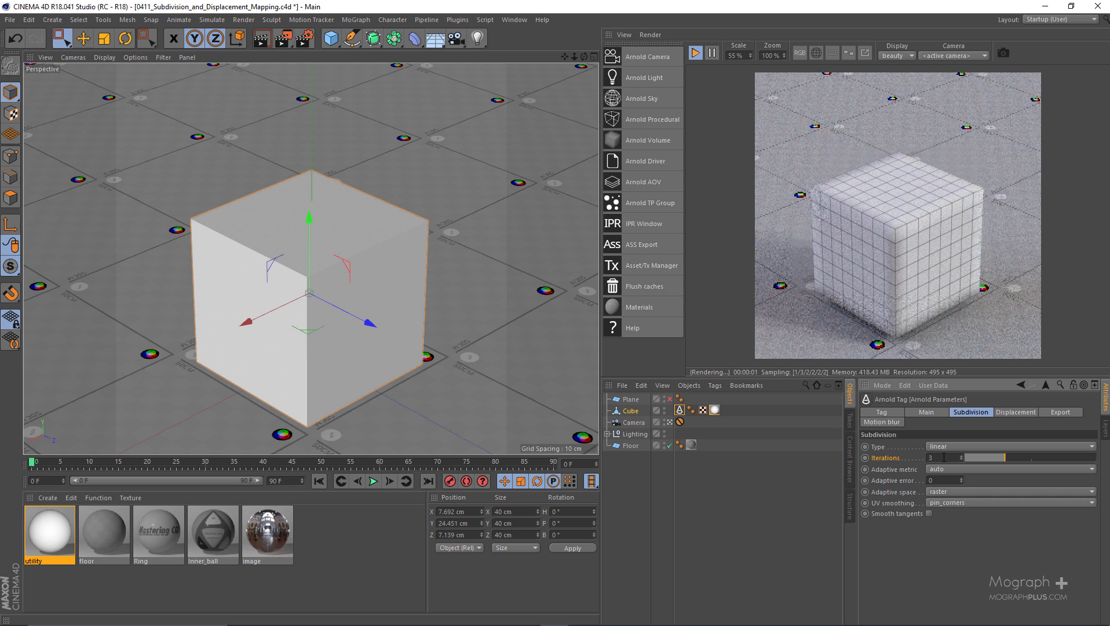
type("5")
key("Return")
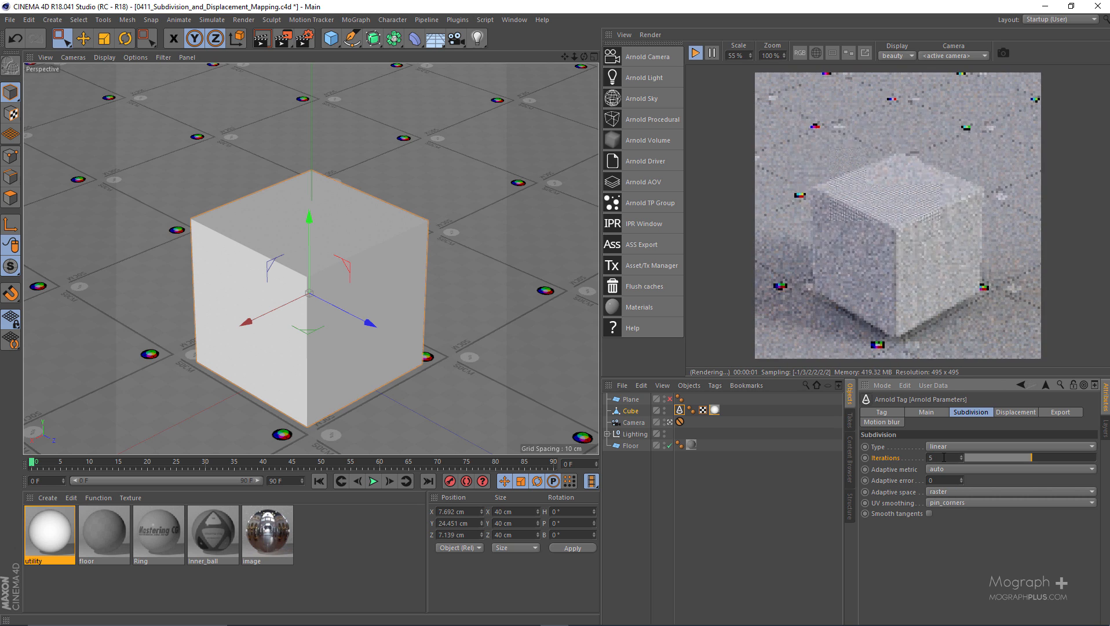
type("6")
key("Return")
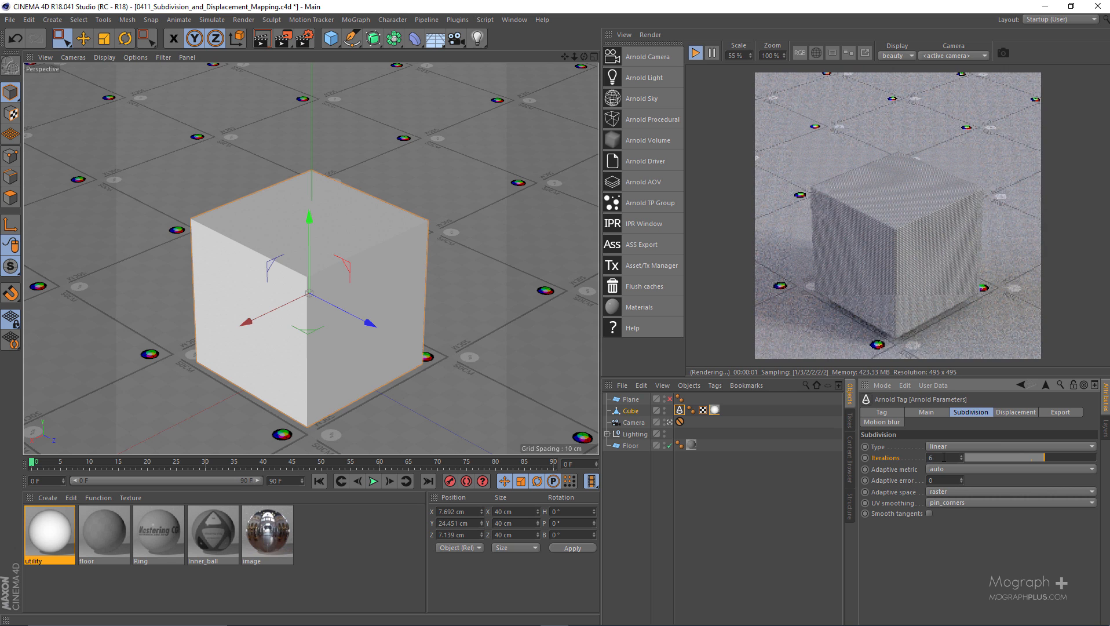
type("0")
key("Return")
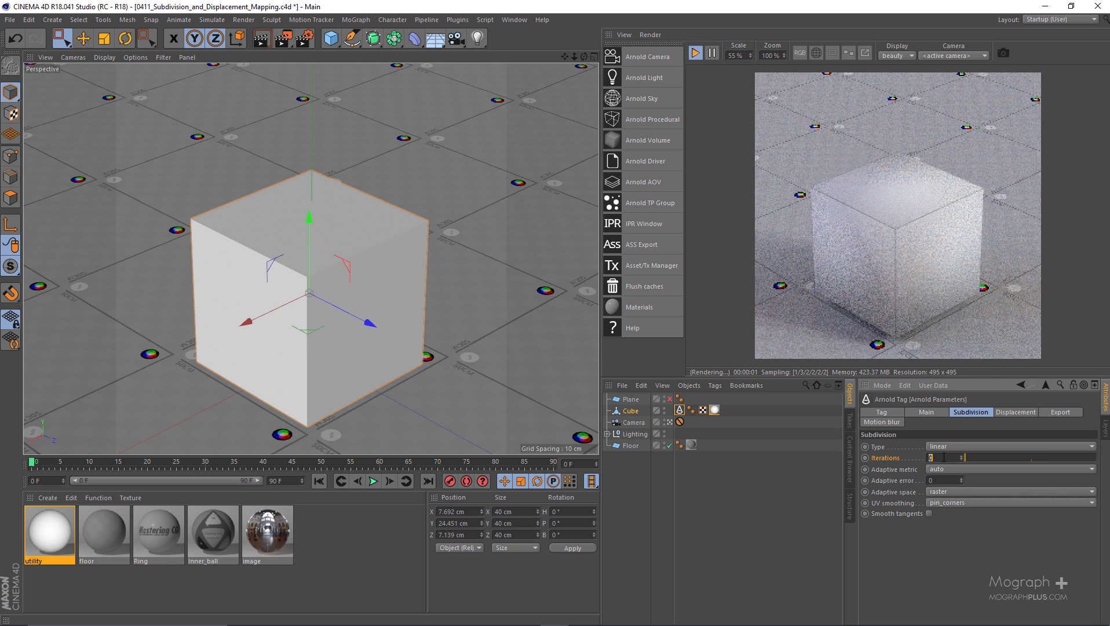
type("1")
key("Return")
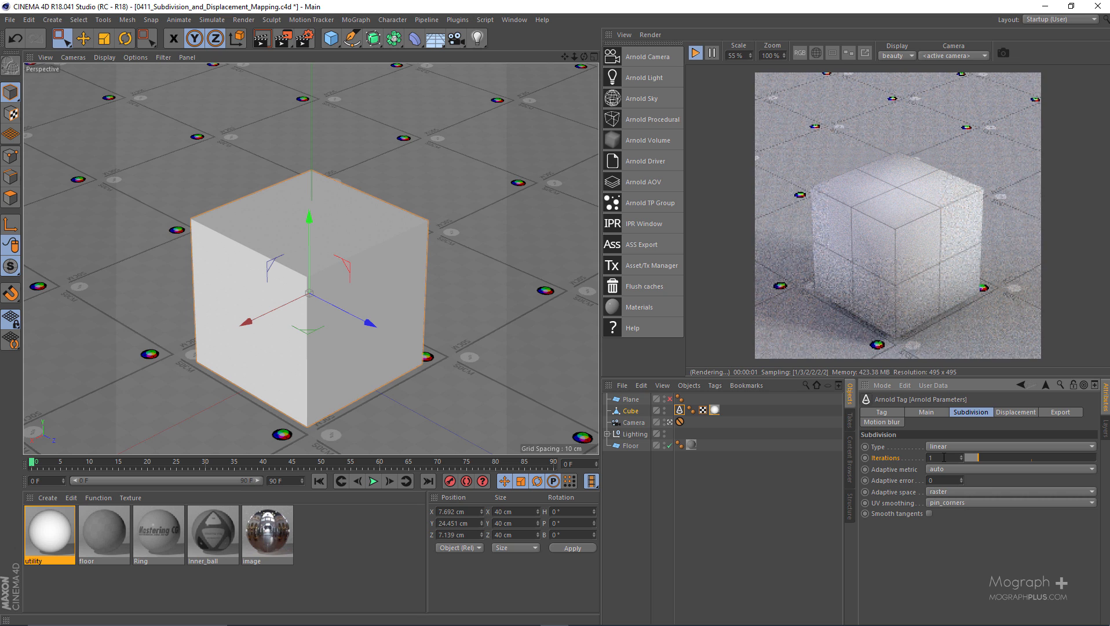
Raise the cube's subdivision iterations to 2 and finally to 3
double_click(944, 458)
type("2")
key("Return")
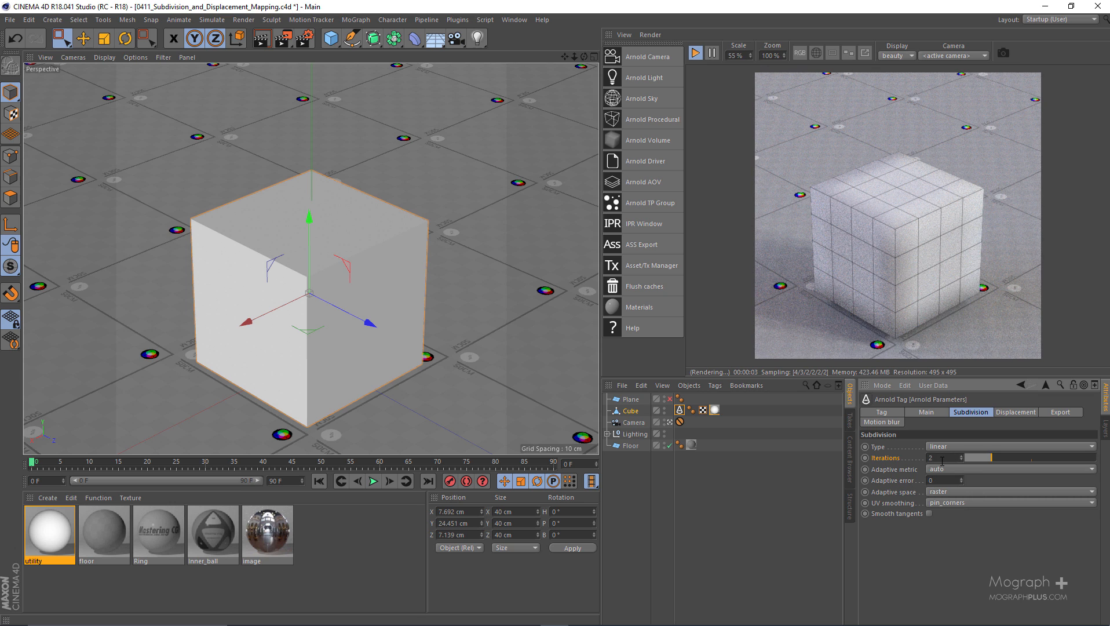
left_click_drag(940, 458, 850, 433)
type("3")
key("Return")
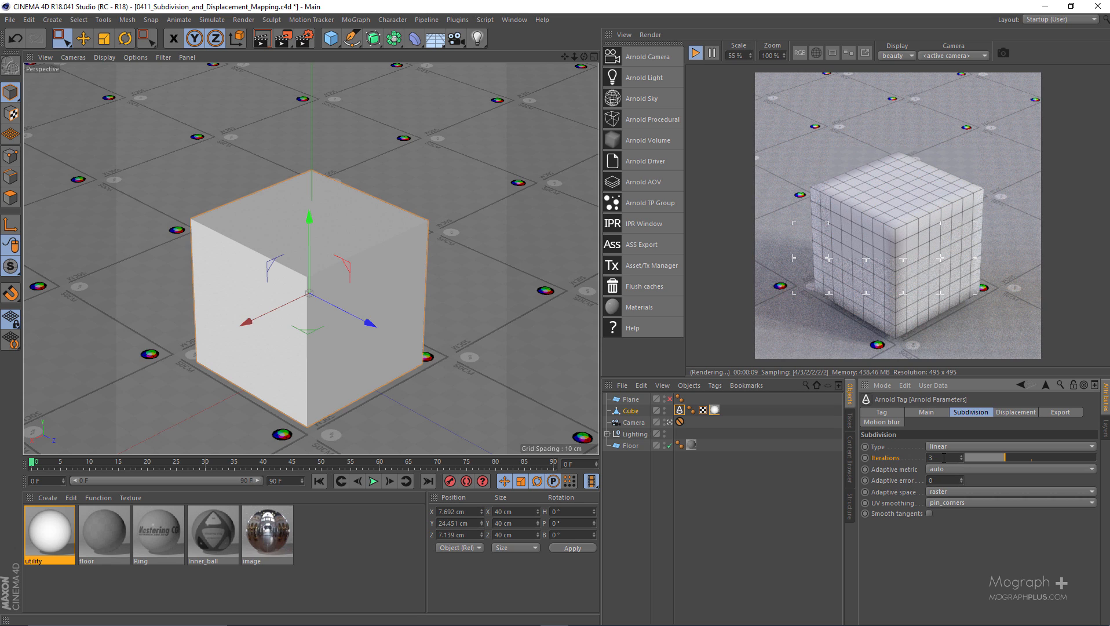
Review the subdivision types in the cube's Arnold Parameters tag and set the type to catclark
left_click(948, 447)
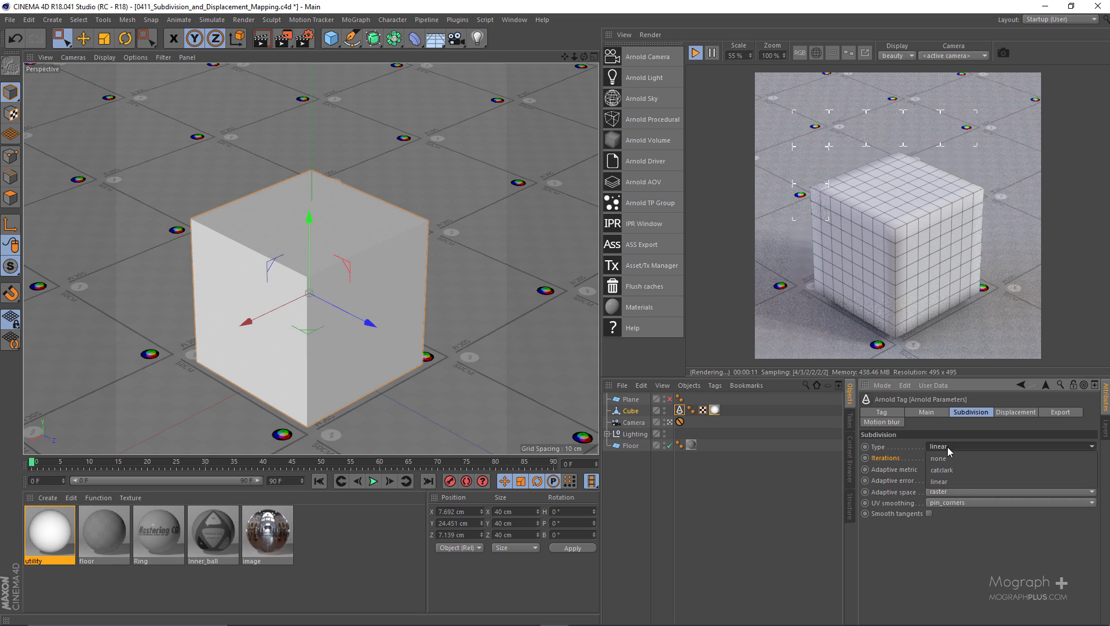
left_click(948, 447)
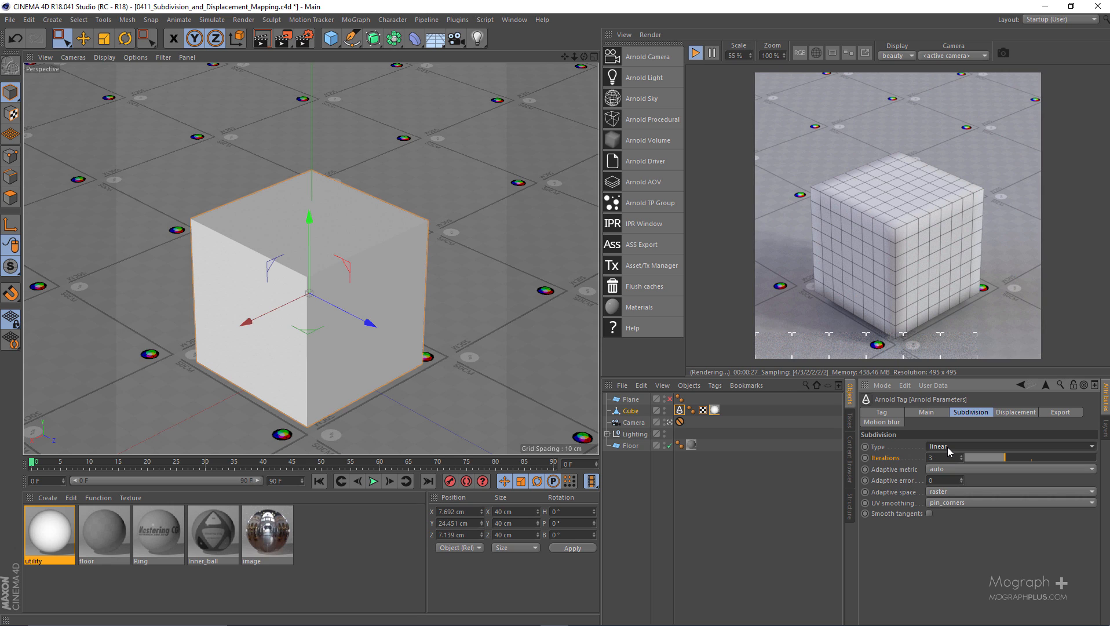
left_click(950, 446)
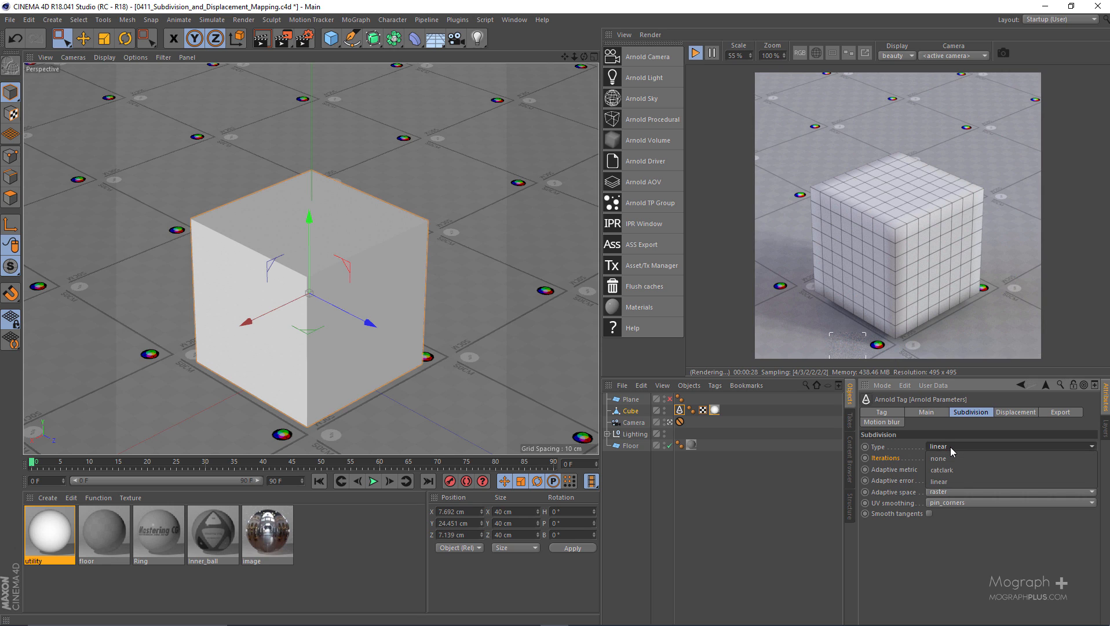
left_click(951, 446)
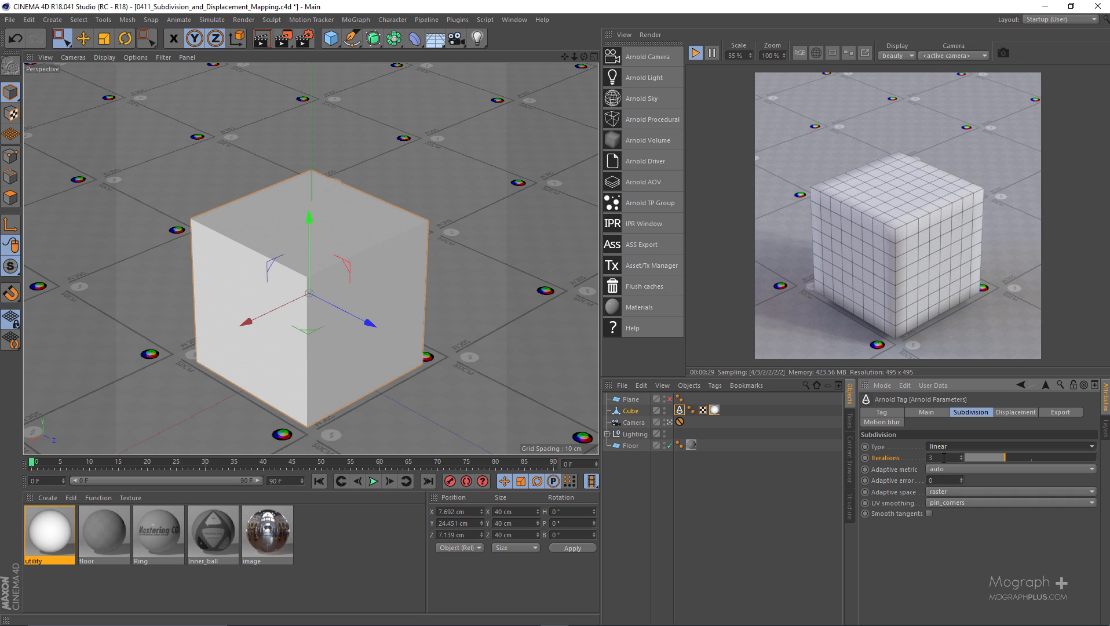
left_click(948, 447)
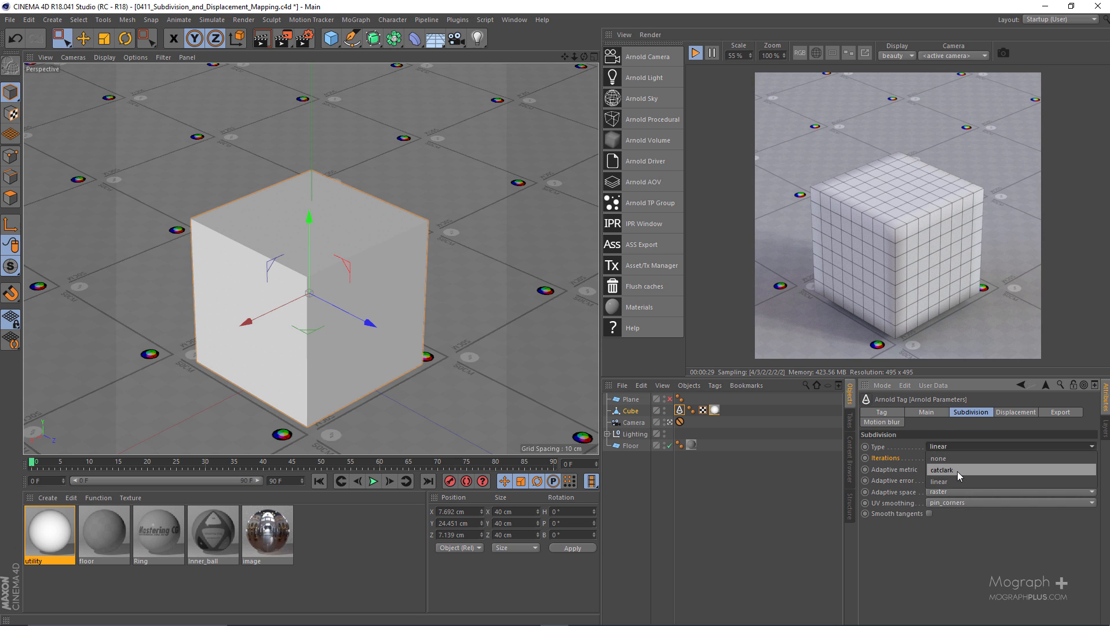
left_click(958, 470)
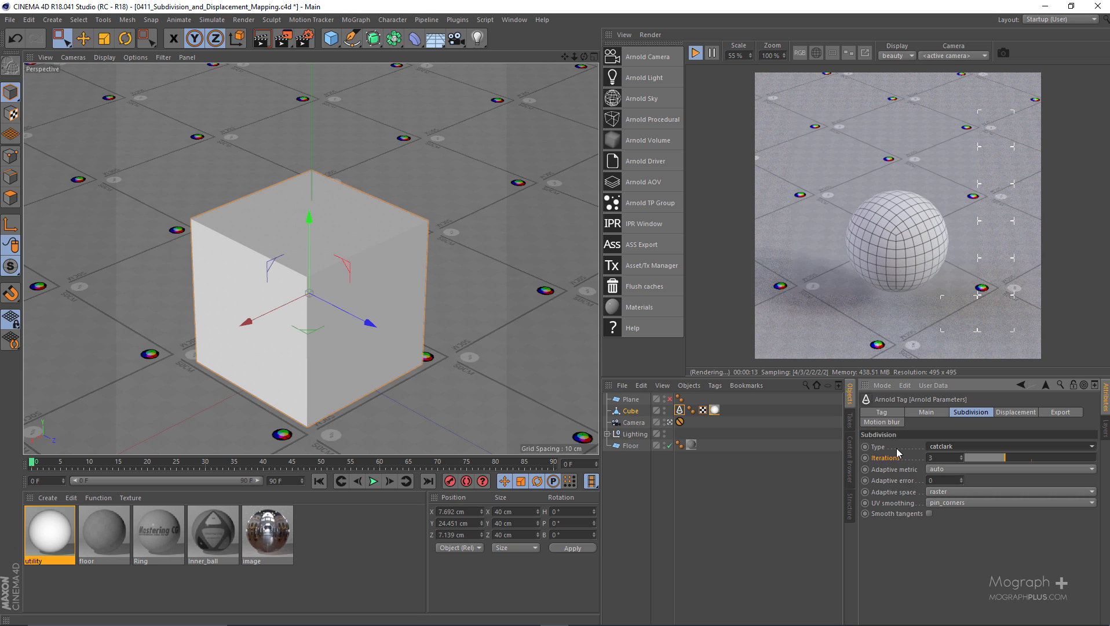
Try 4, 0, 1 and 4 catclark subdivision iterations on the cube to compare the rendered smoothing, ending back at 3
double_click(940, 456)
type("4")
key("Return")
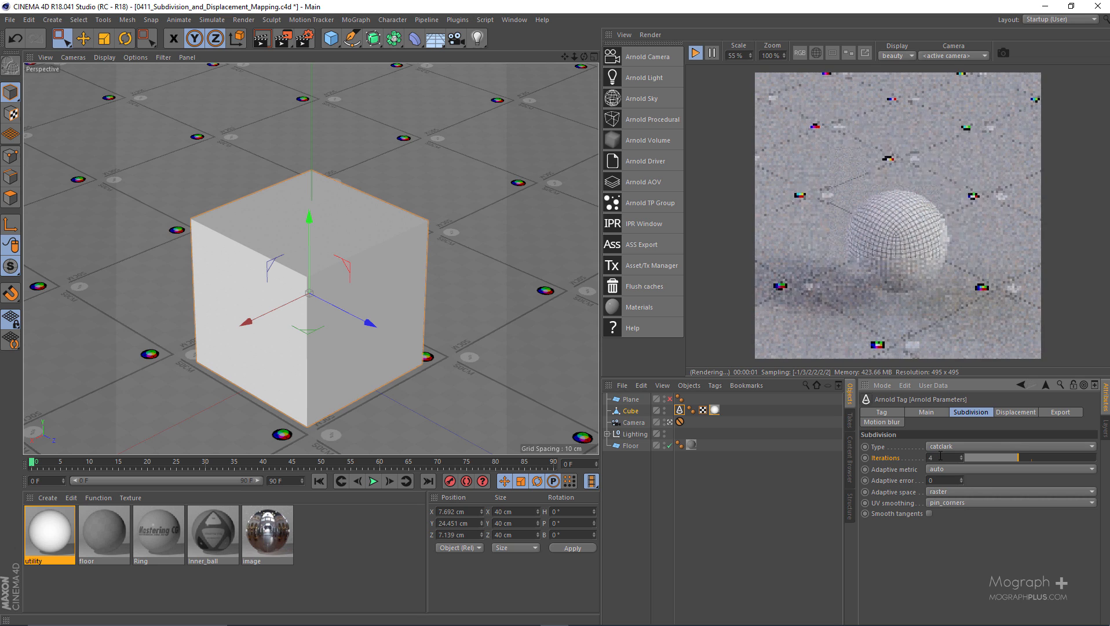
double_click(940, 456)
type("0")
key("Return")
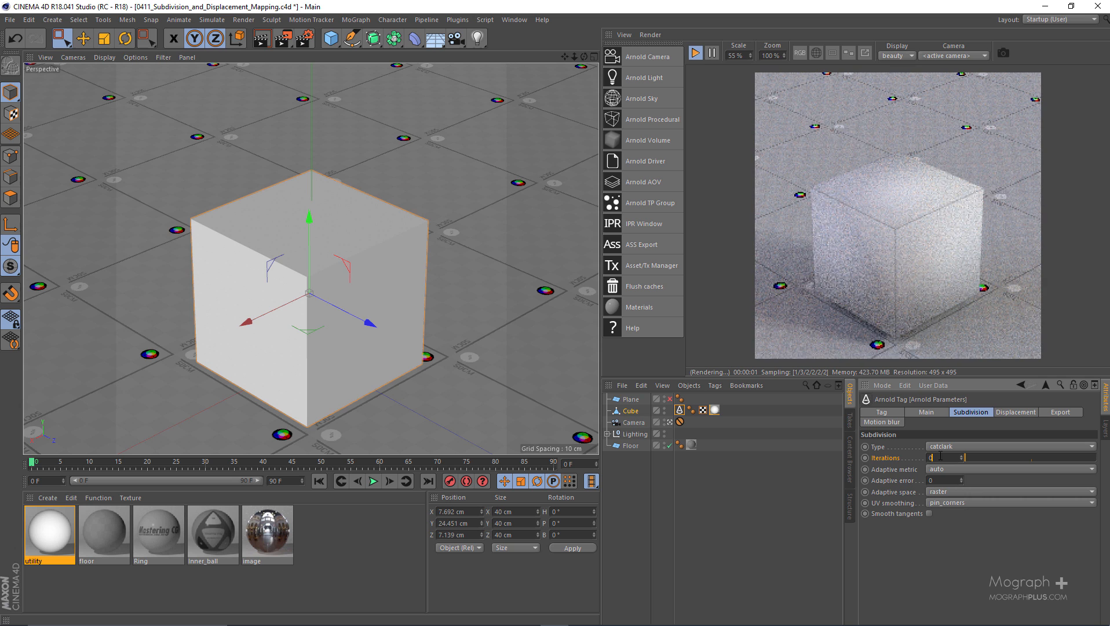
type("1")
key("Return")
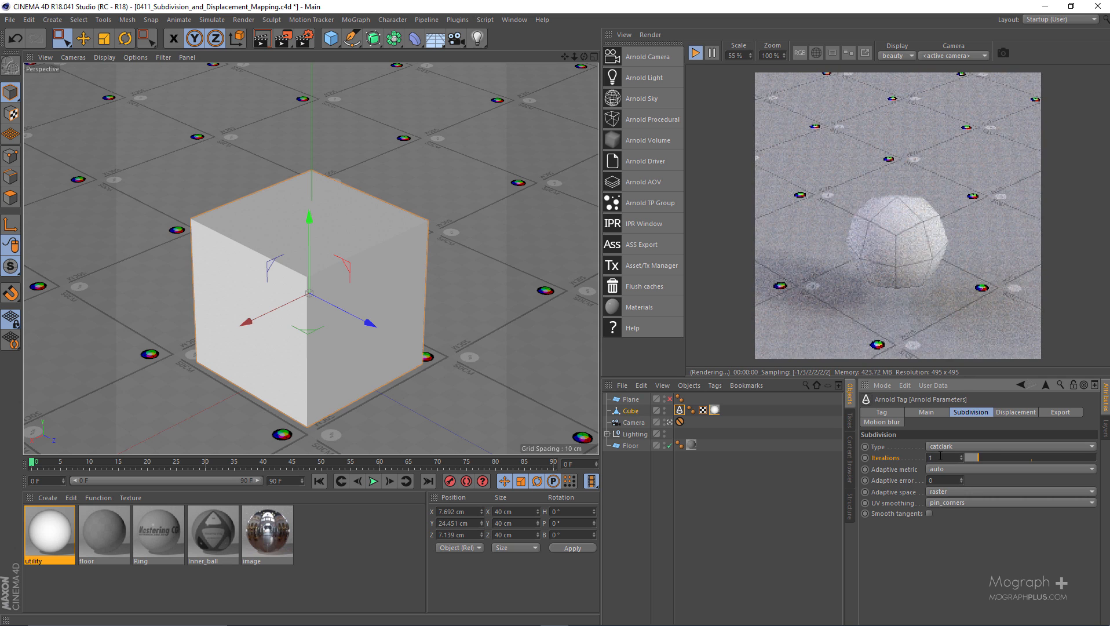
double_click(939, 456)
type("4")
key("Return")
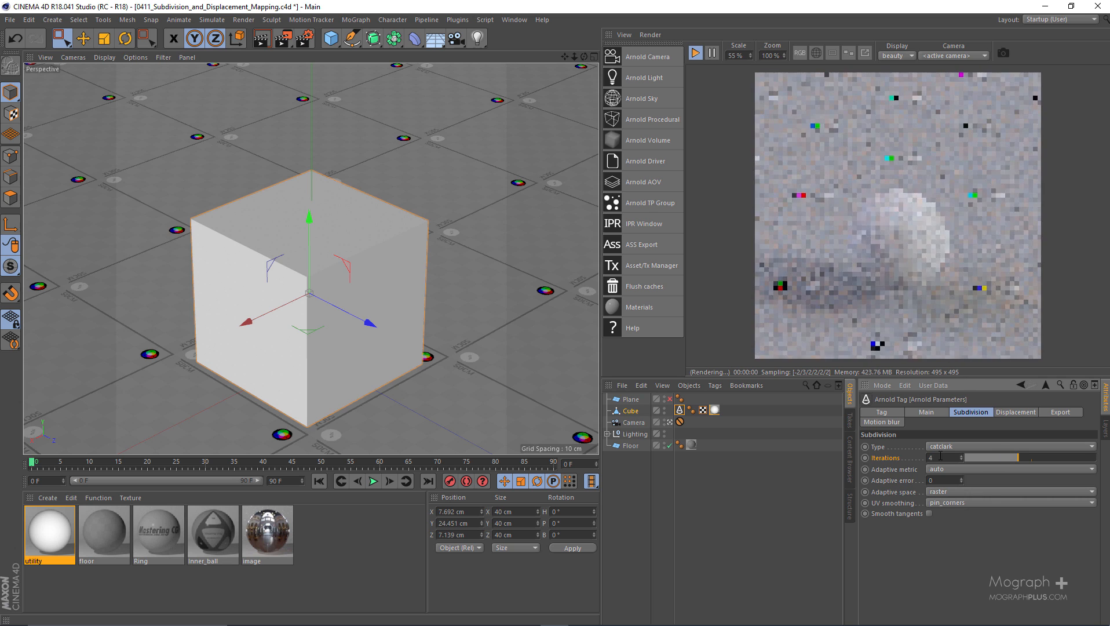
double_click(940, 456)
type("3")
key("Return")
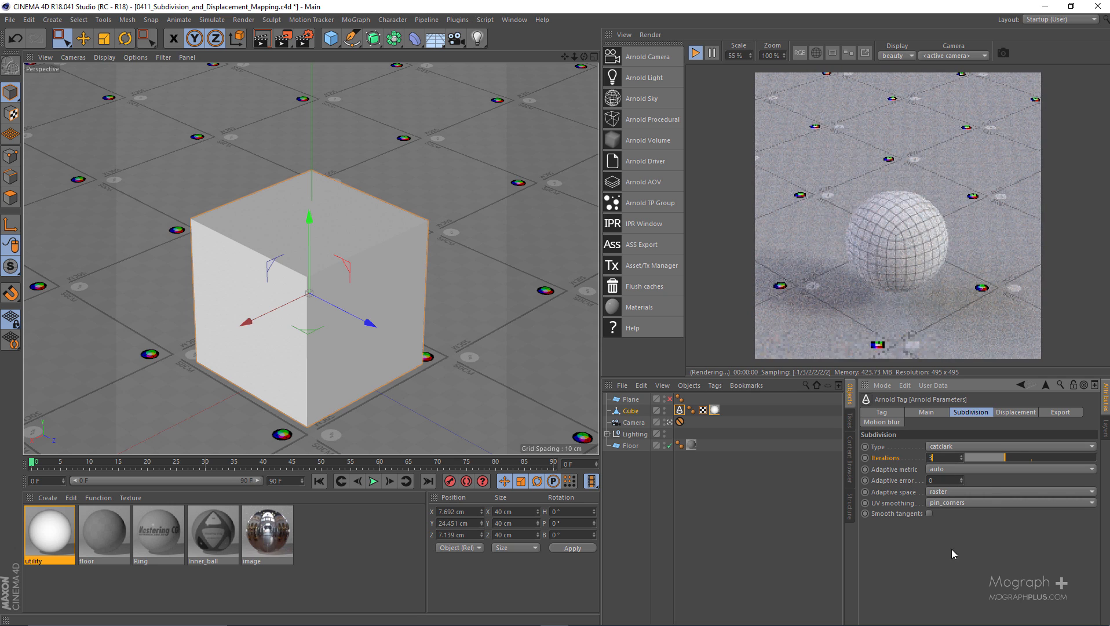
Try an adaptive error of 60 for the cube's subdivision with the auto adaptive metric
left_click(901, 471)
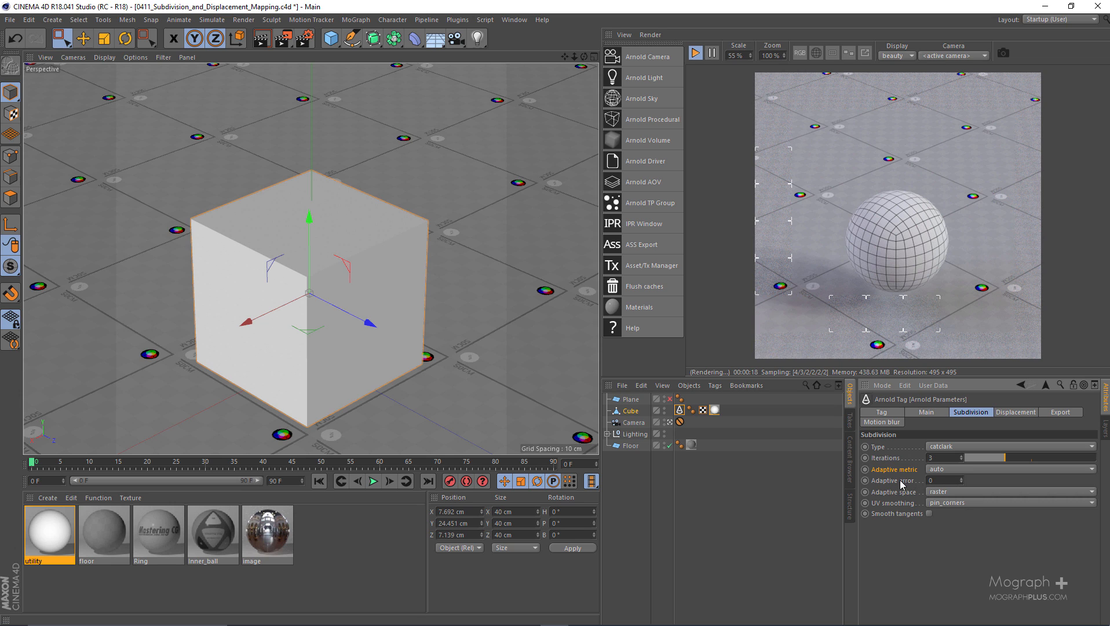
left_click(947, 481)
type("60")
key("Return")
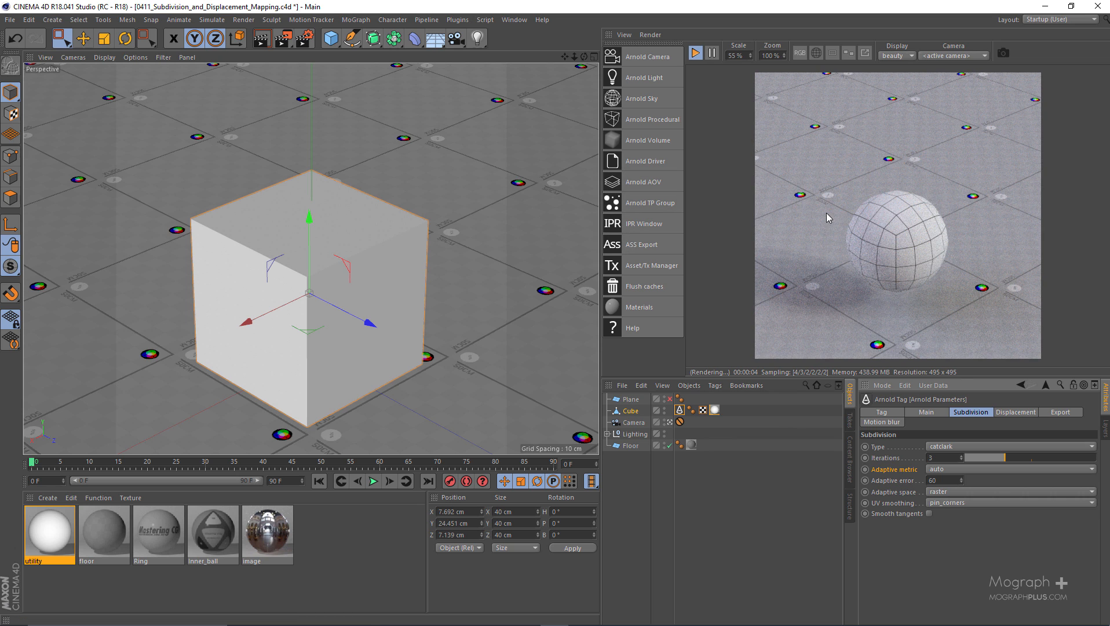
Compare the cube's adaptive subdivision from distant and close views outside the scene camera, restarting the IPR render at a distance and returning to the camera
left_click(669, 421)
left_click_drag(464, 301, 392, 285, "alt")
right_click_drag(392, 285, 298, 312, "alt")
left_click_drag(297, 312, 344, 305, "alt")
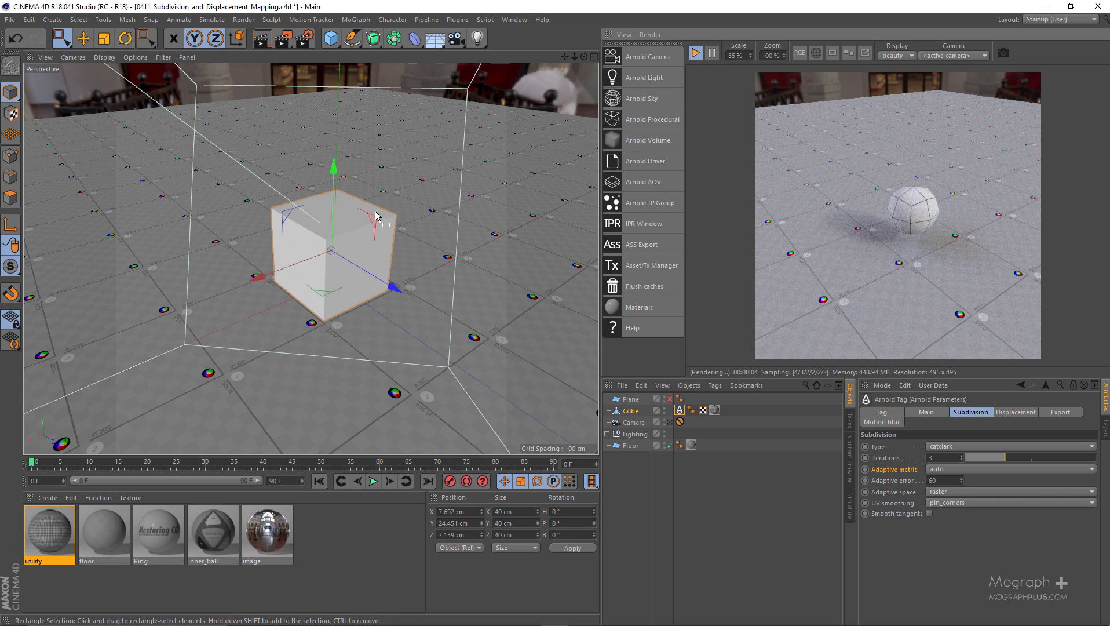
right_click_drag(335, 242, 388, 161, "alt")
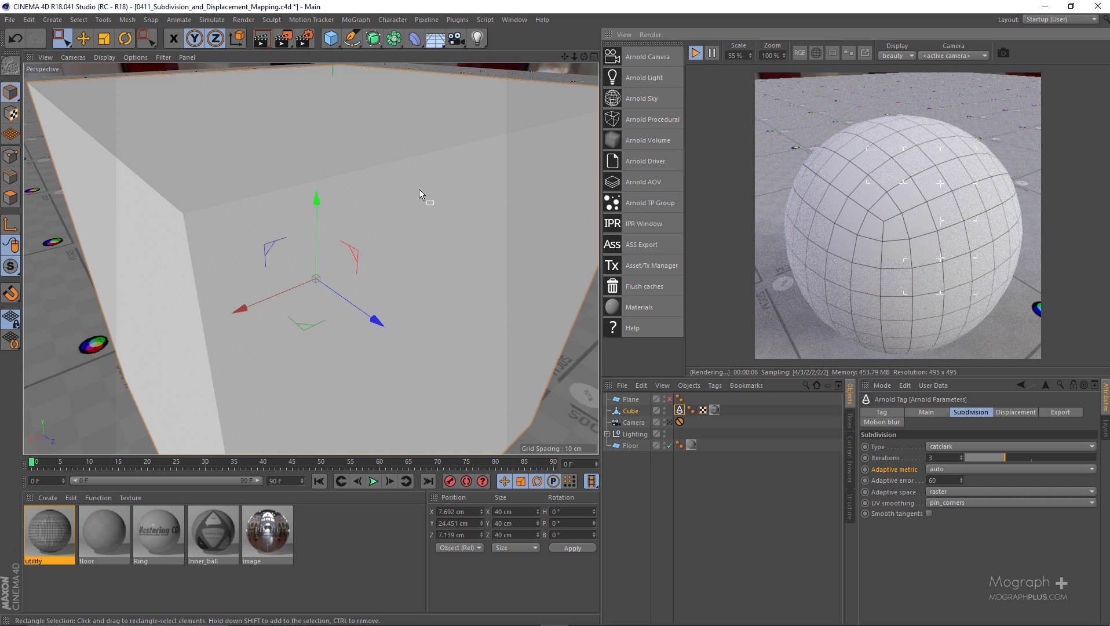
right_click_drag(419, 189, 407, 302, "alt")
middle_click_drag(406, 303, 326, 310, "alt")
left_click(695, 52)
left_click(696, 52)
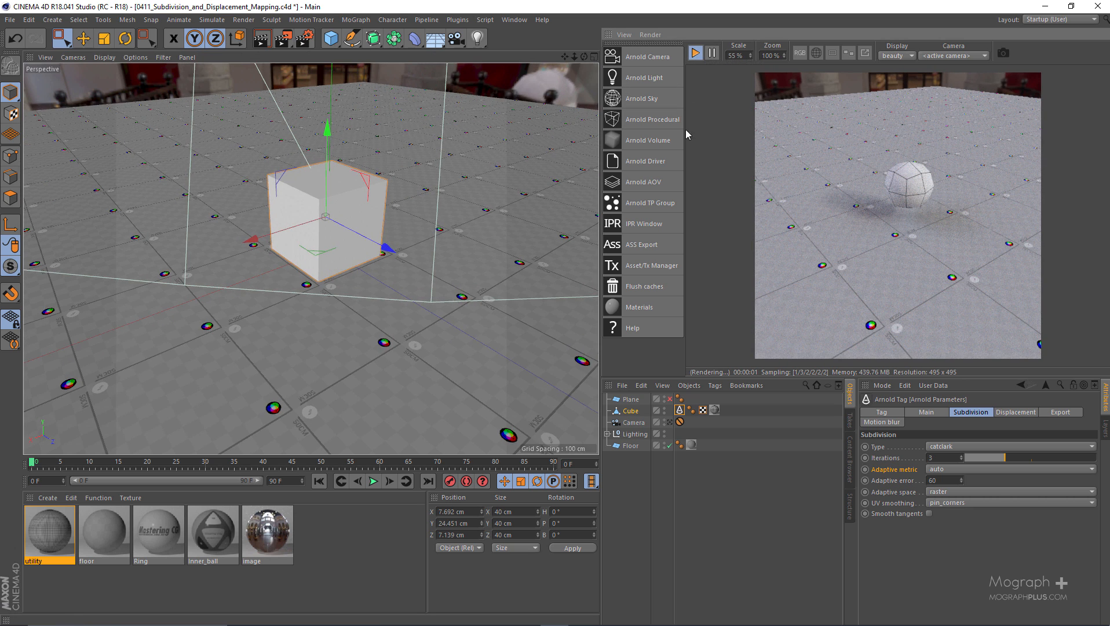
left_click(670, 423)
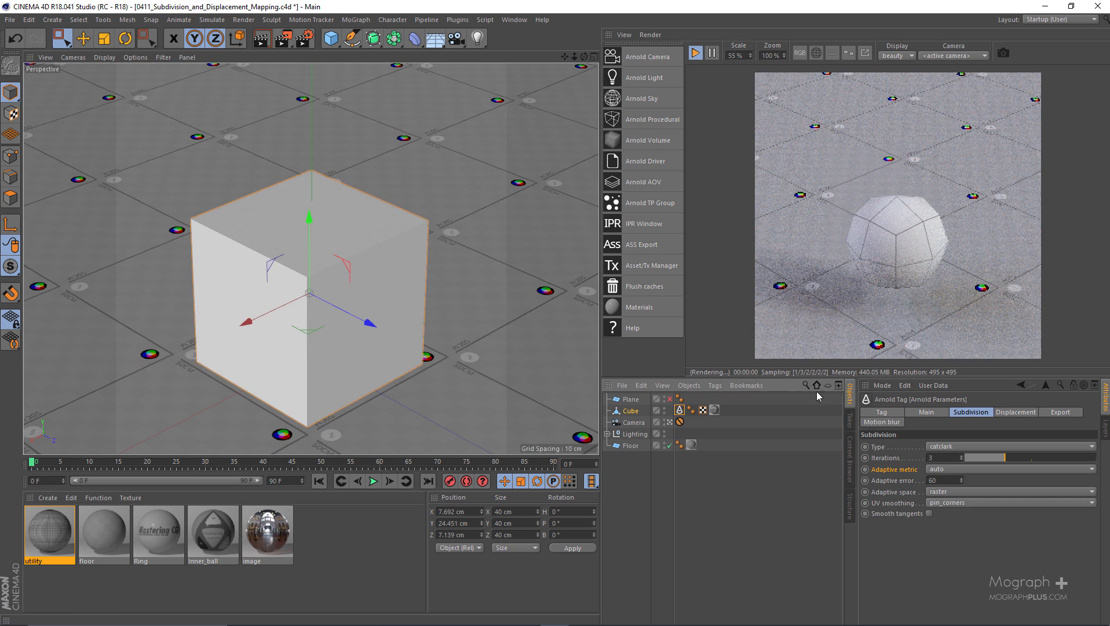
Try an adaptive error of 30 for the cube's subdivision and reset it to 0
left_click(941, 478)
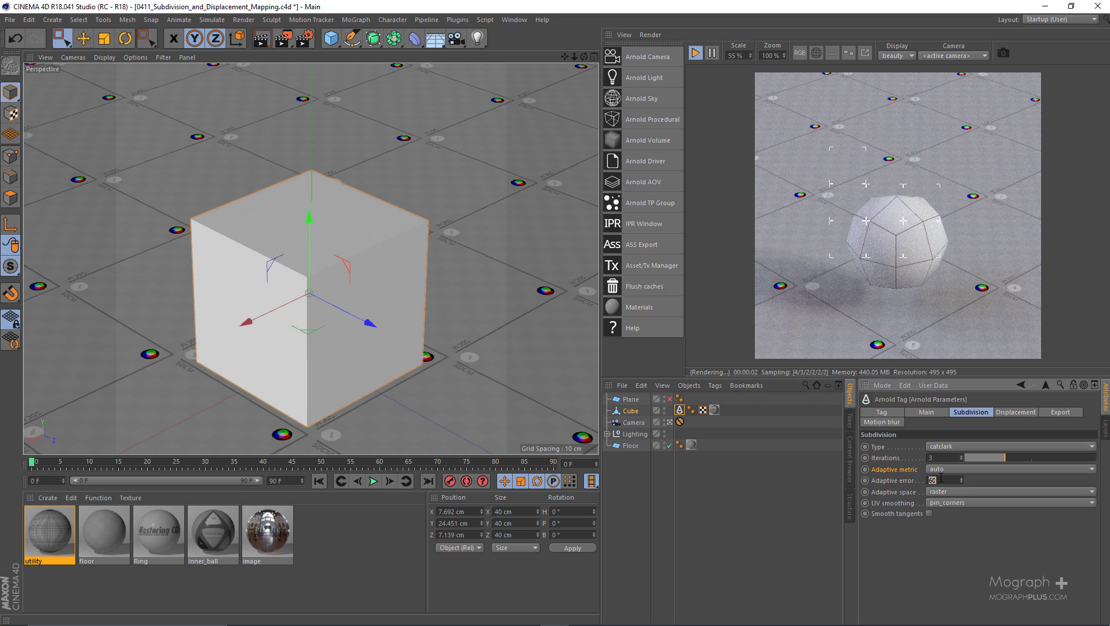
type("30")
key("Return")
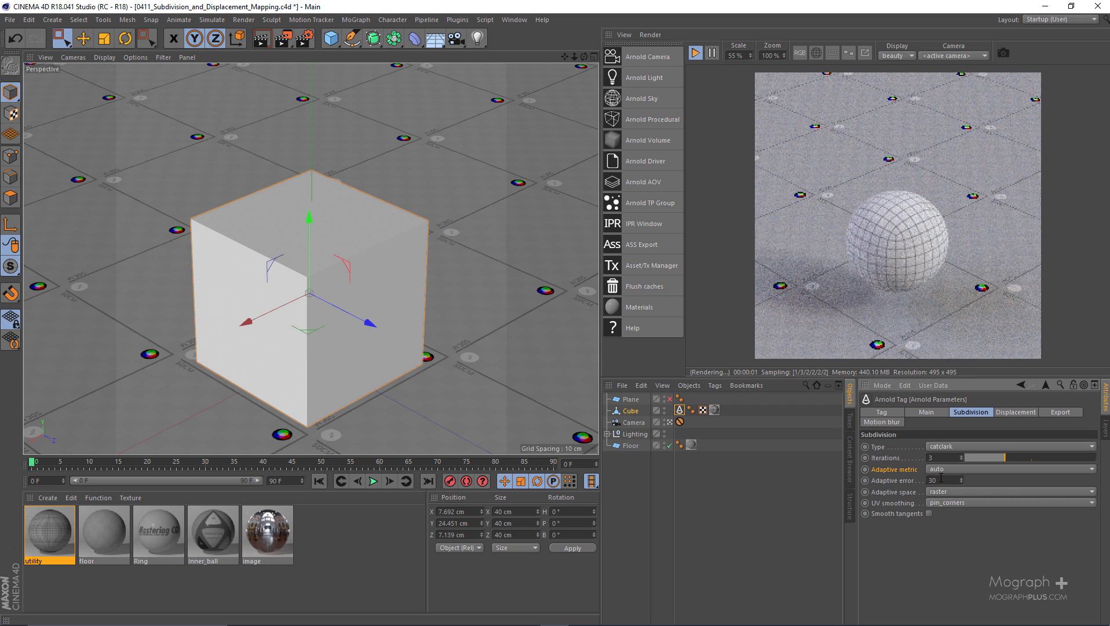
type("0")
key("Return")
Try the flatness and edge_length adaptive metrics for the cube's subdivision and return the metric to auto
left_click(942, 469)
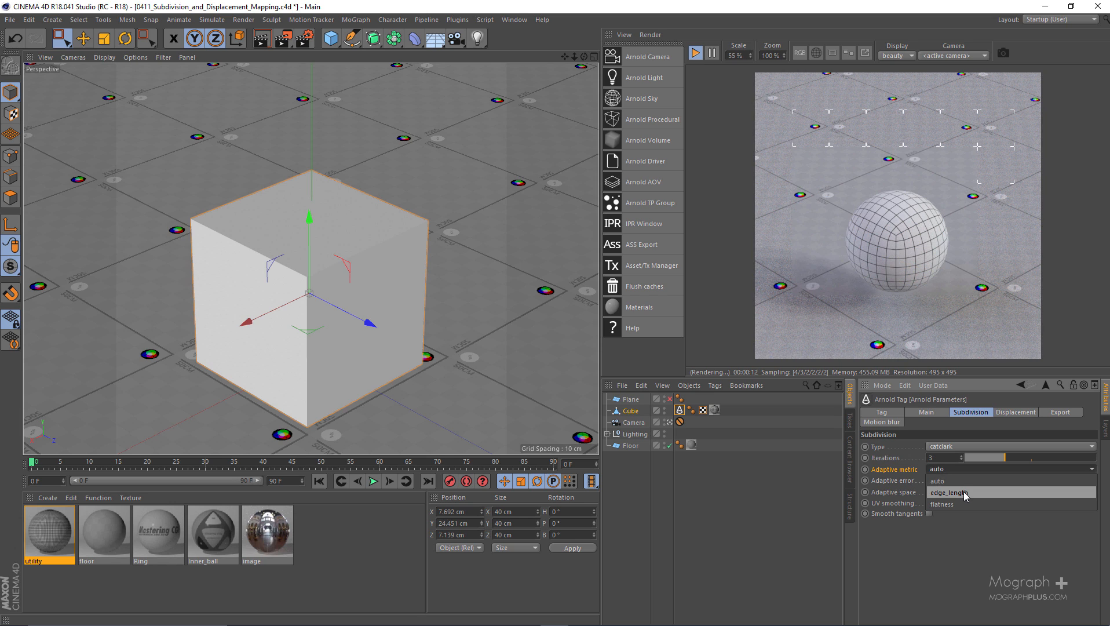
left_click(963, 502)
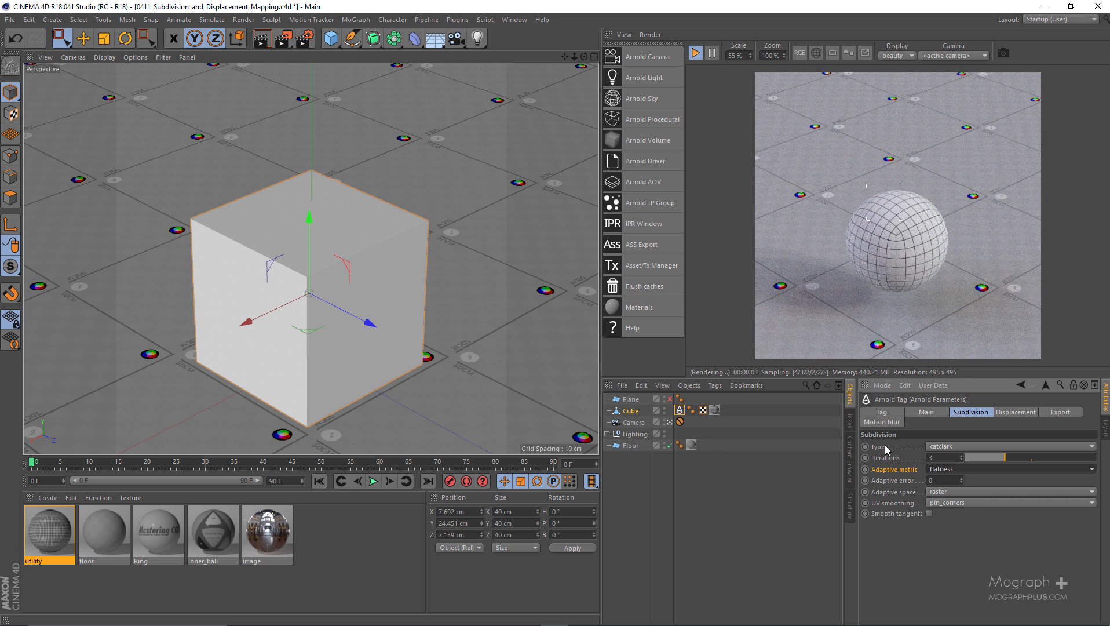
left_click(939, 474)
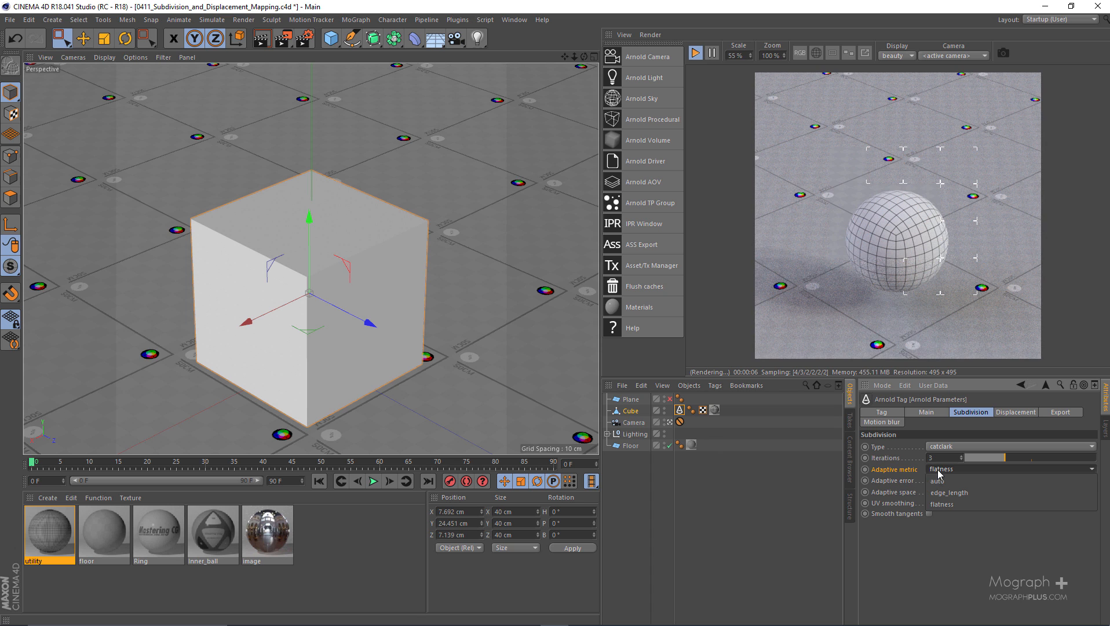
left_click(957, 493)
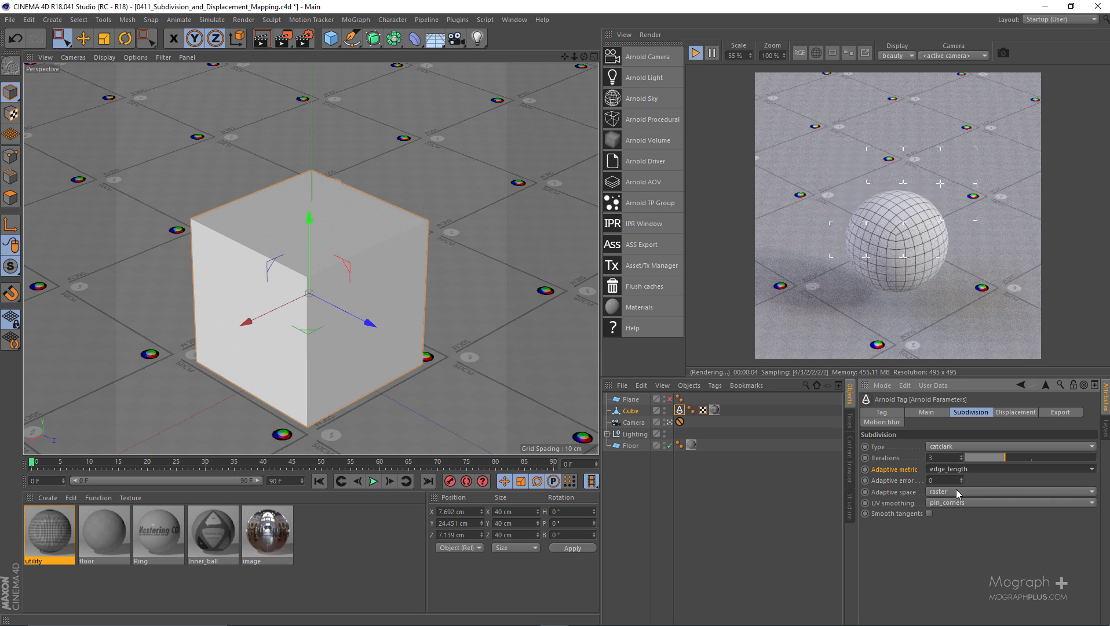
left_click(961, 471)
left_click(959, 481)
Keep the cube's adaptive space at raster and change its UV smoothing from pin_corners to pin_borders
left_click(935, 492)
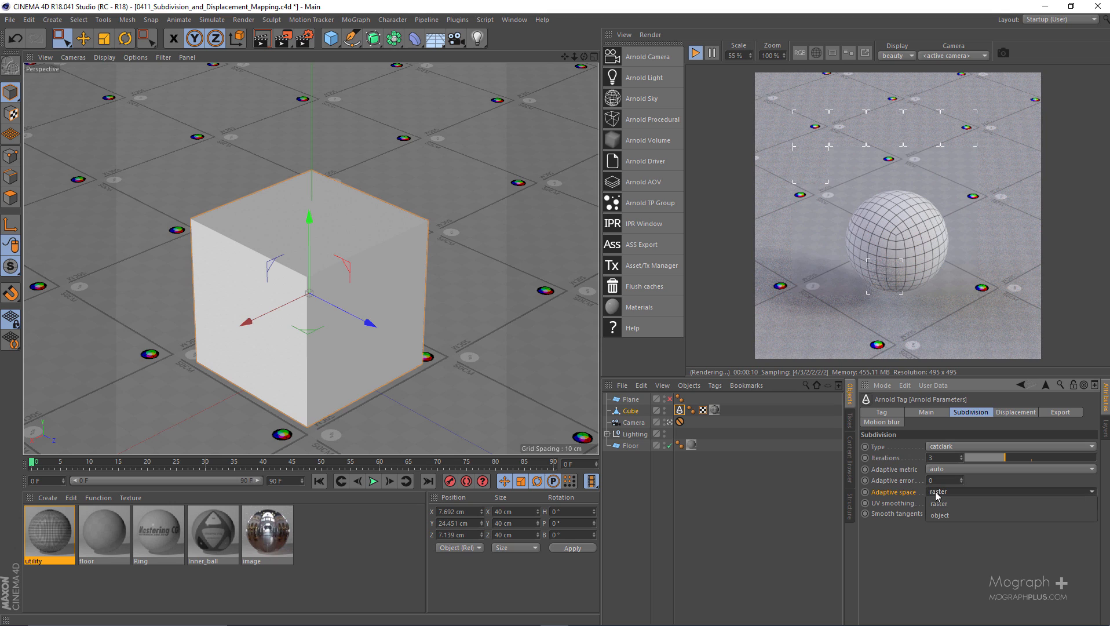
left_click(997, 502)
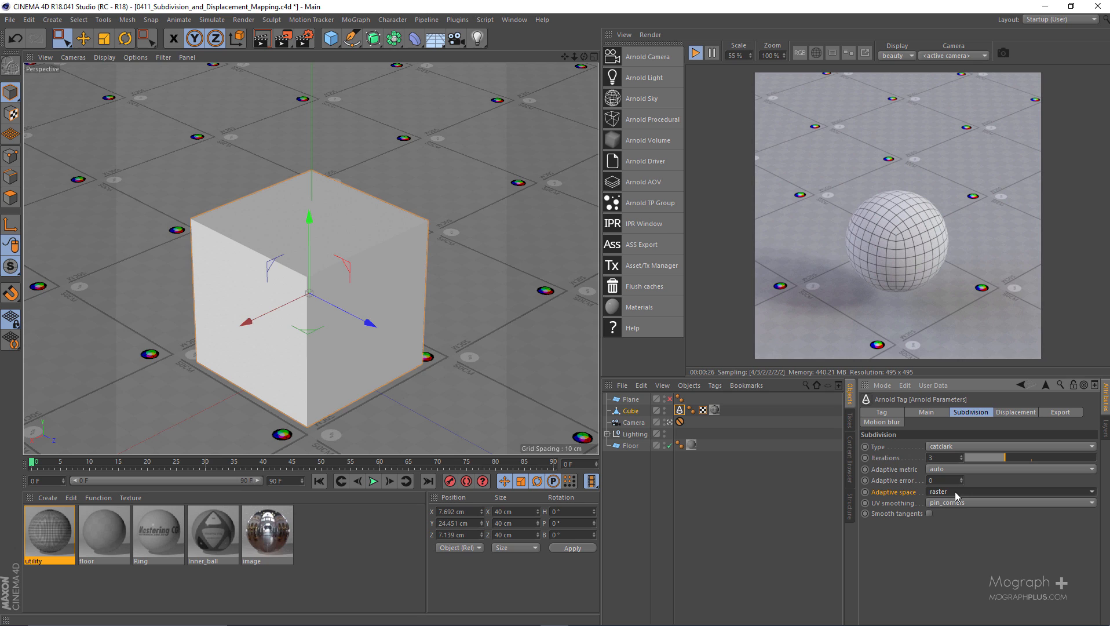
left_click(967, 501)
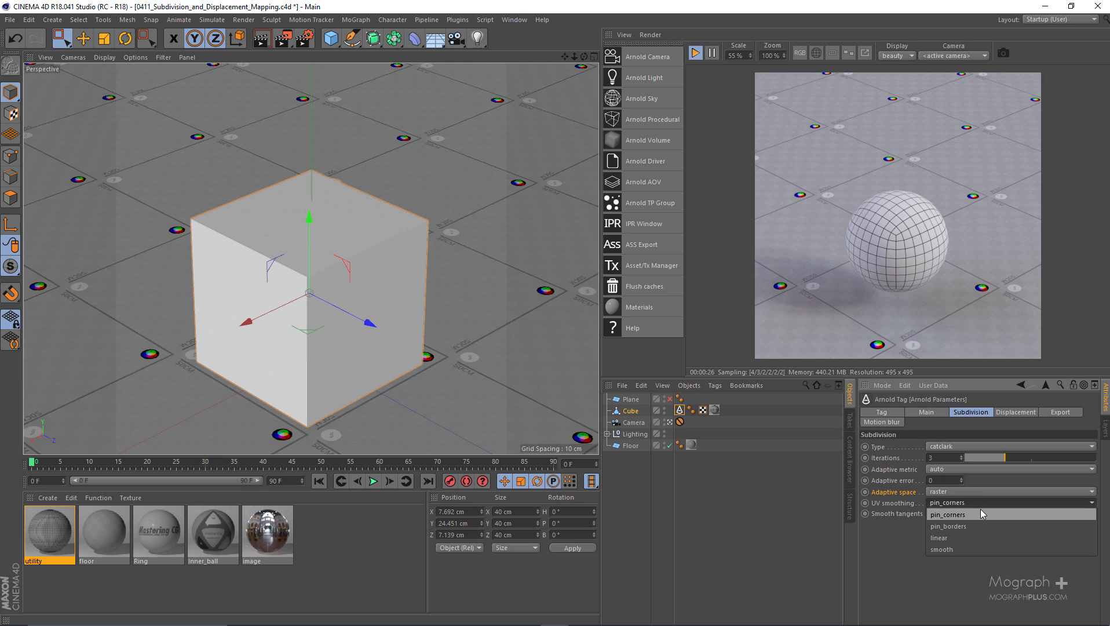
left_click(980, 514)
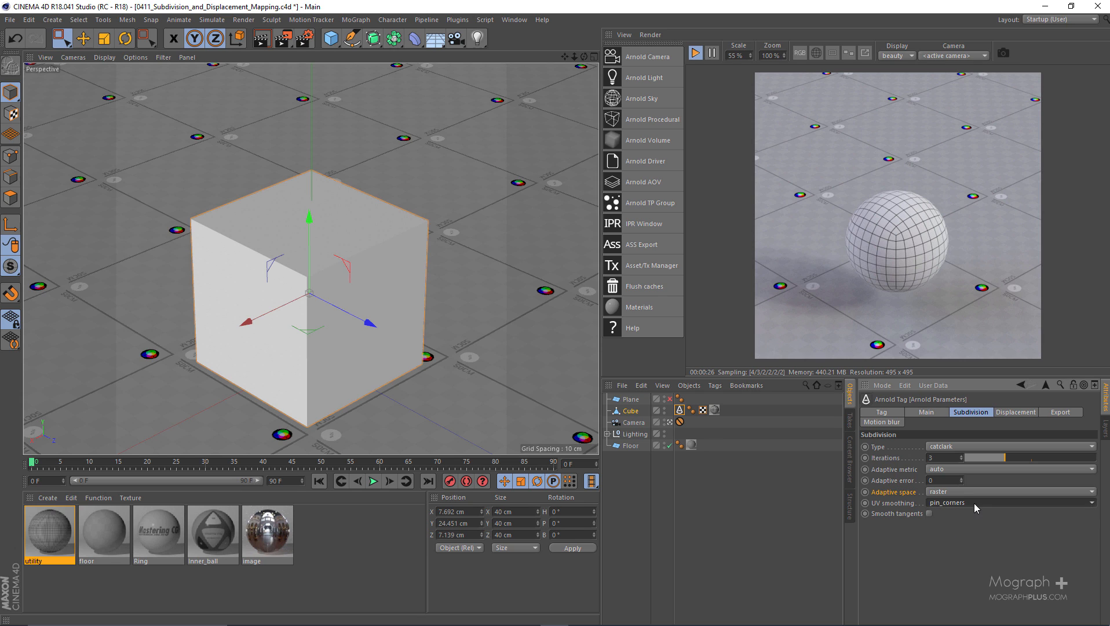
left_click(974, 507)
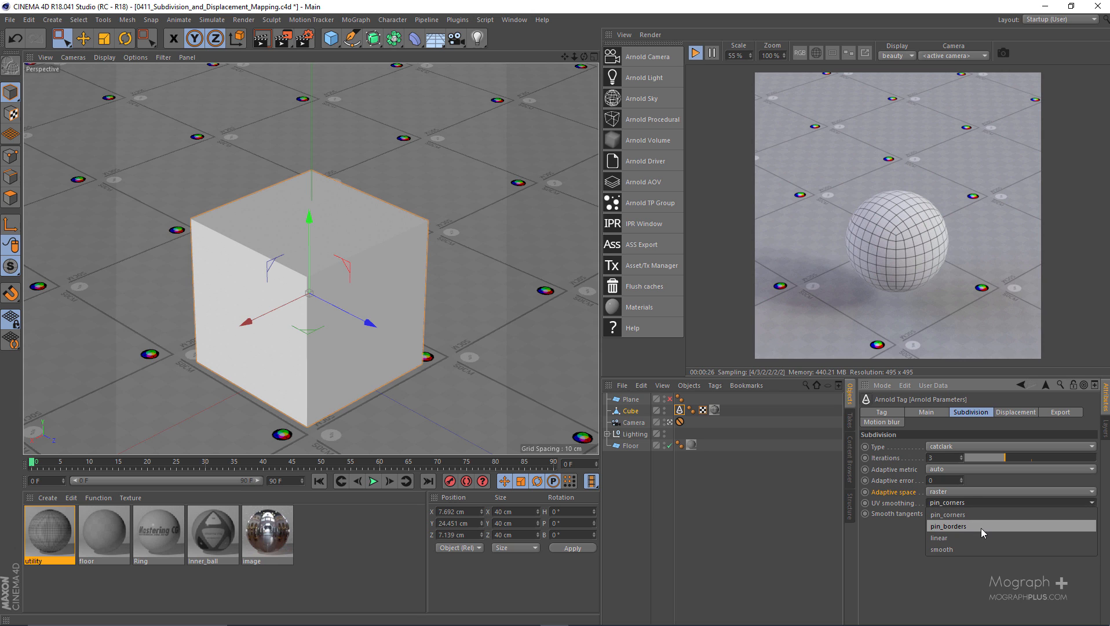
left_click(981, 529)
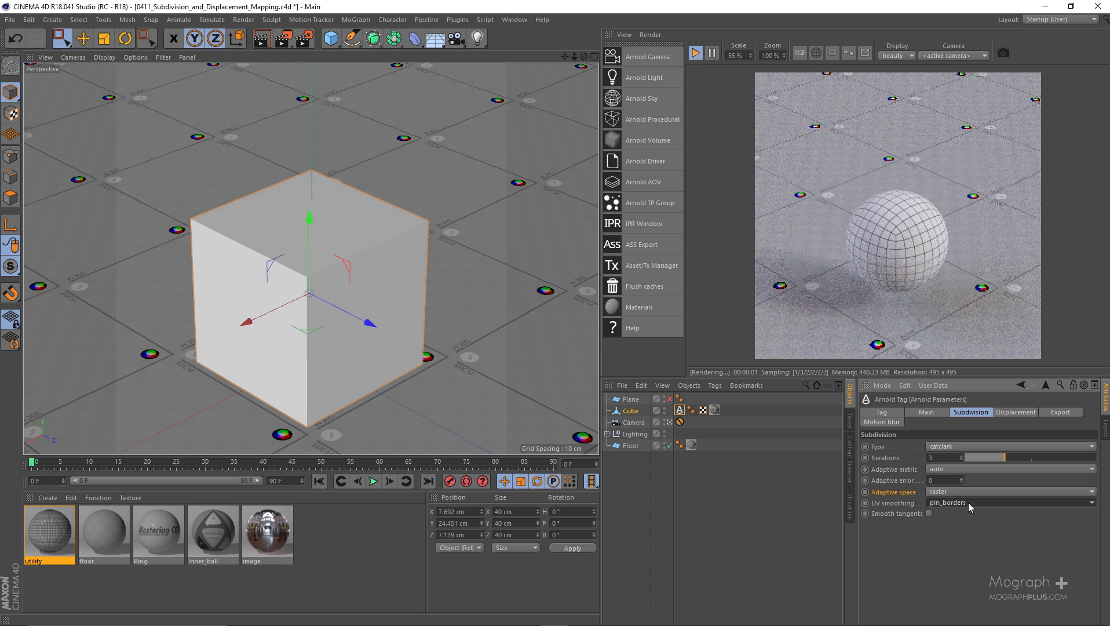
left_click(998, 501)
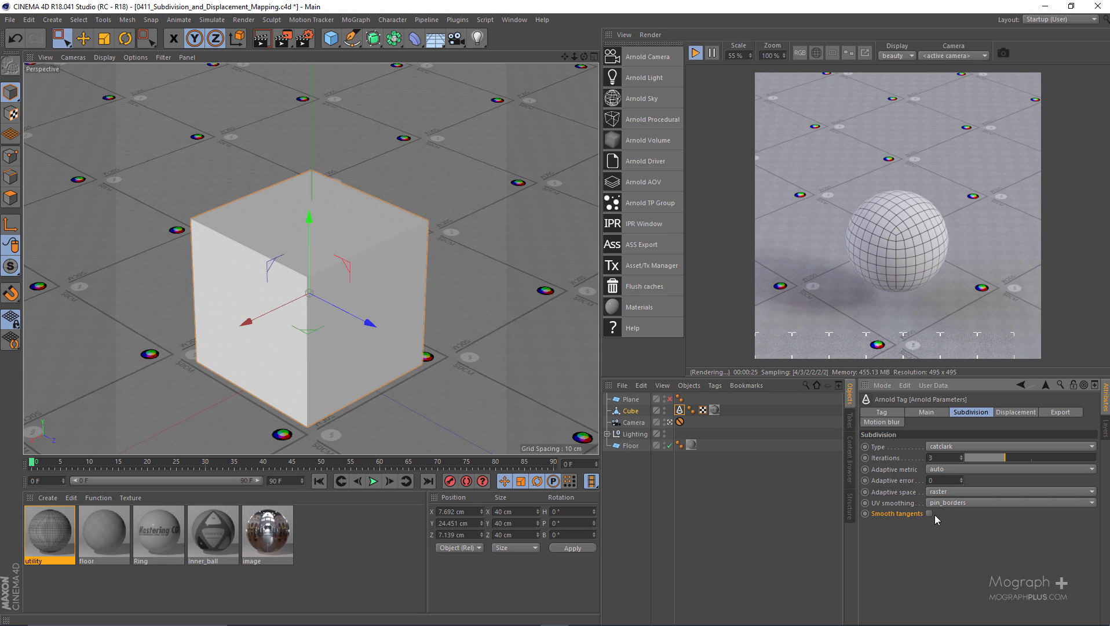
Switch smooth tangents on and back off in the cube's subdivision settings
left_click(929, 513)
left_click(928, 514)
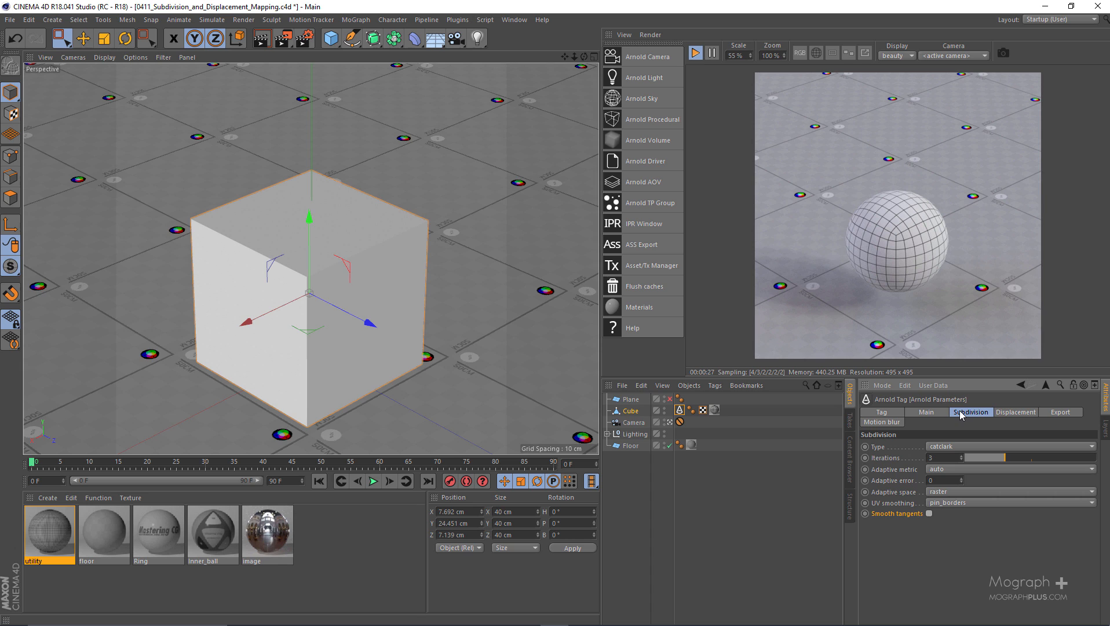
Create an Arnold standard_surface material and rename it "disp map"
left_click(48, 497)
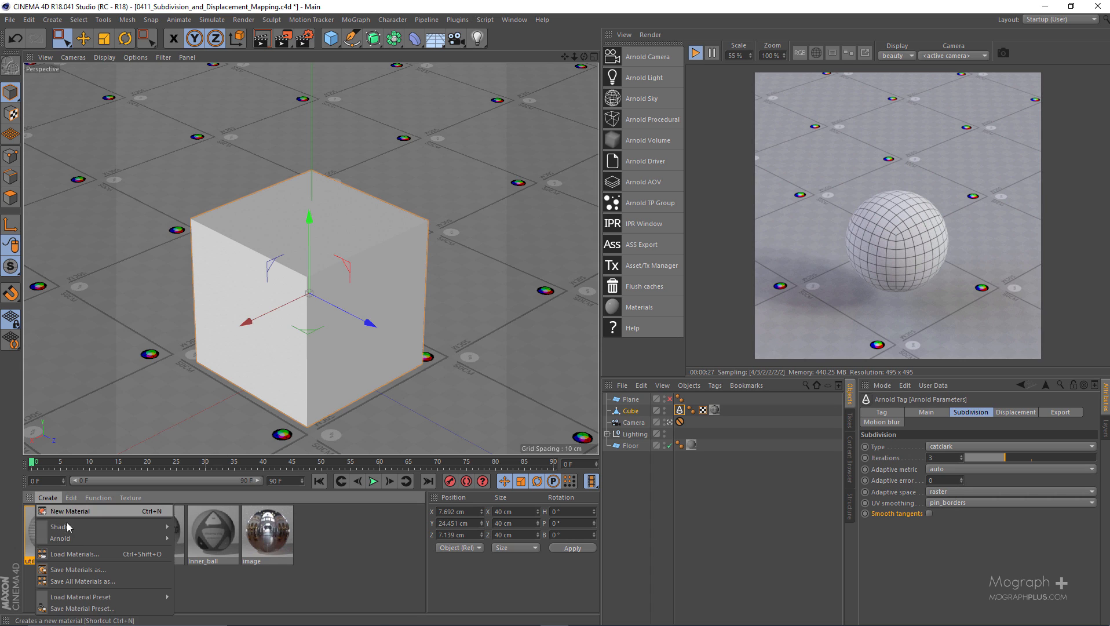
mouse_move(135, 533)
mouse_move(191, 549)
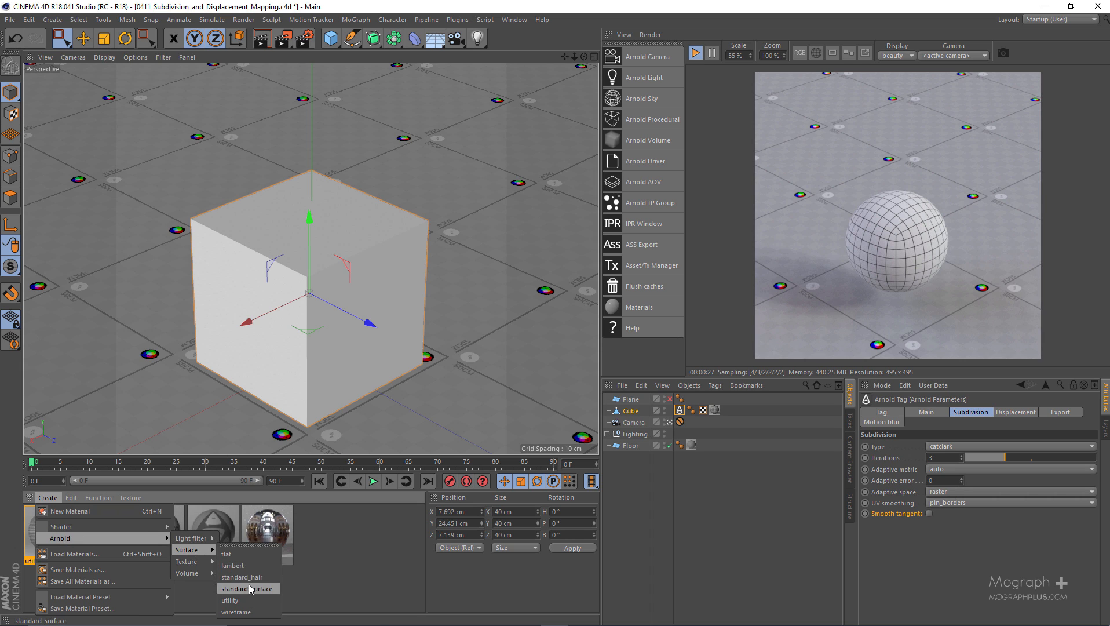
left_click(243, 587)
double_click(48, 562)
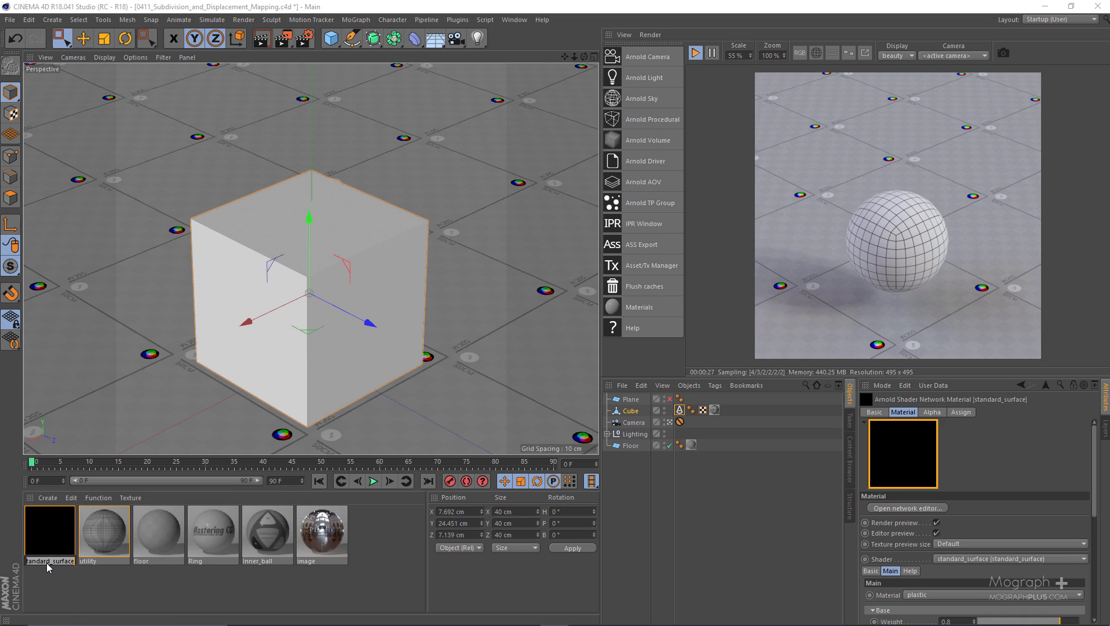
type("c")
type("isp map")
key("Return")
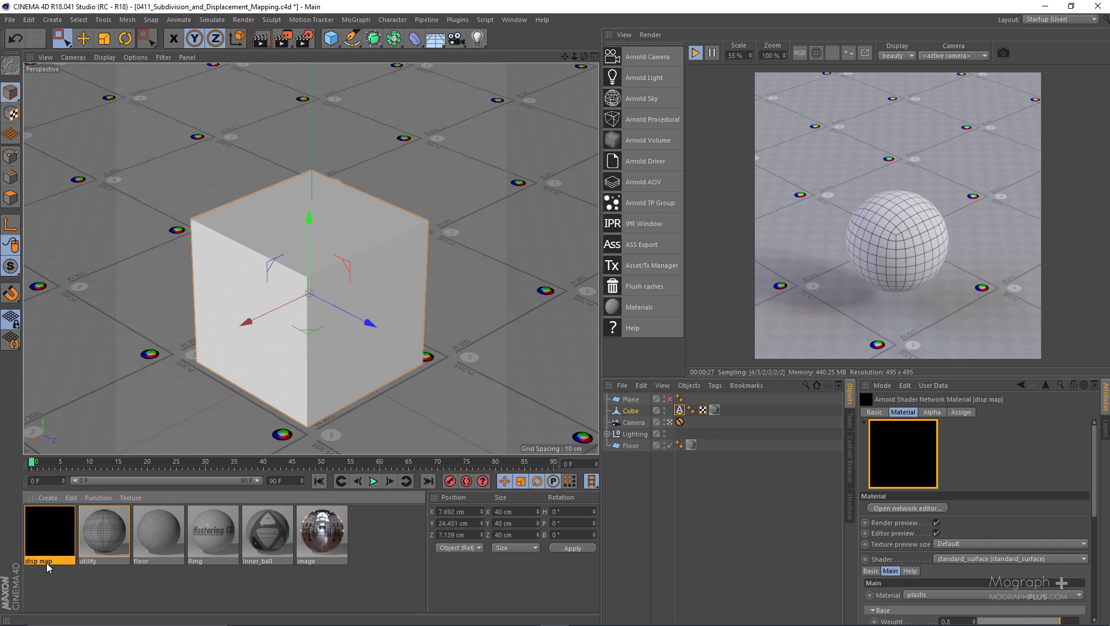
Open the "disp map" shader network and set the standard_surface specular weight to 0
double_click(48, 532)
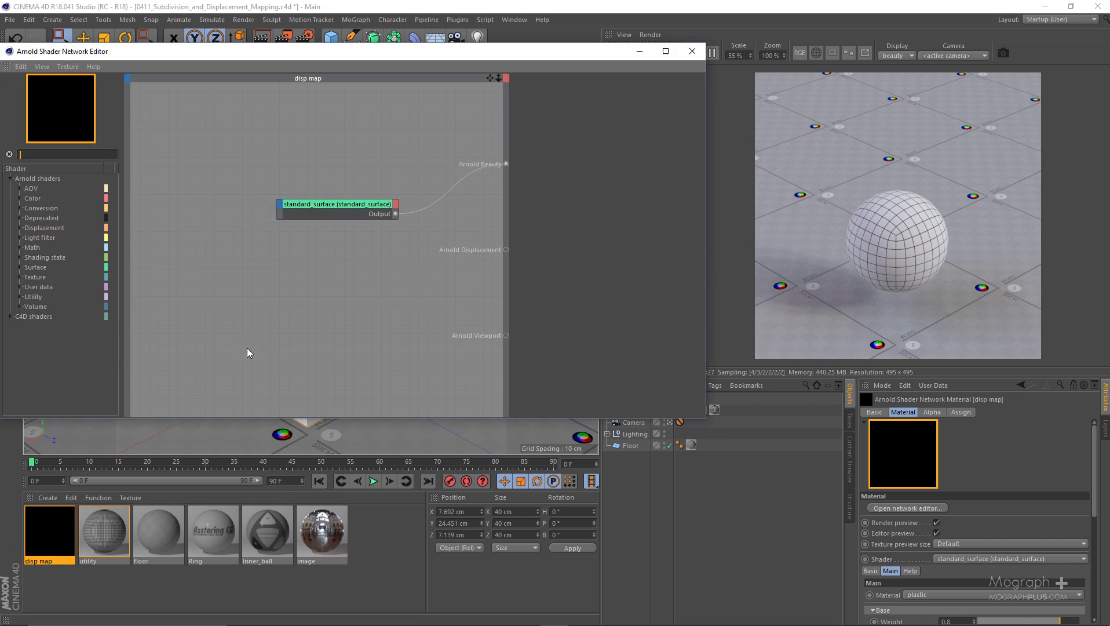
left_click(322, 208)
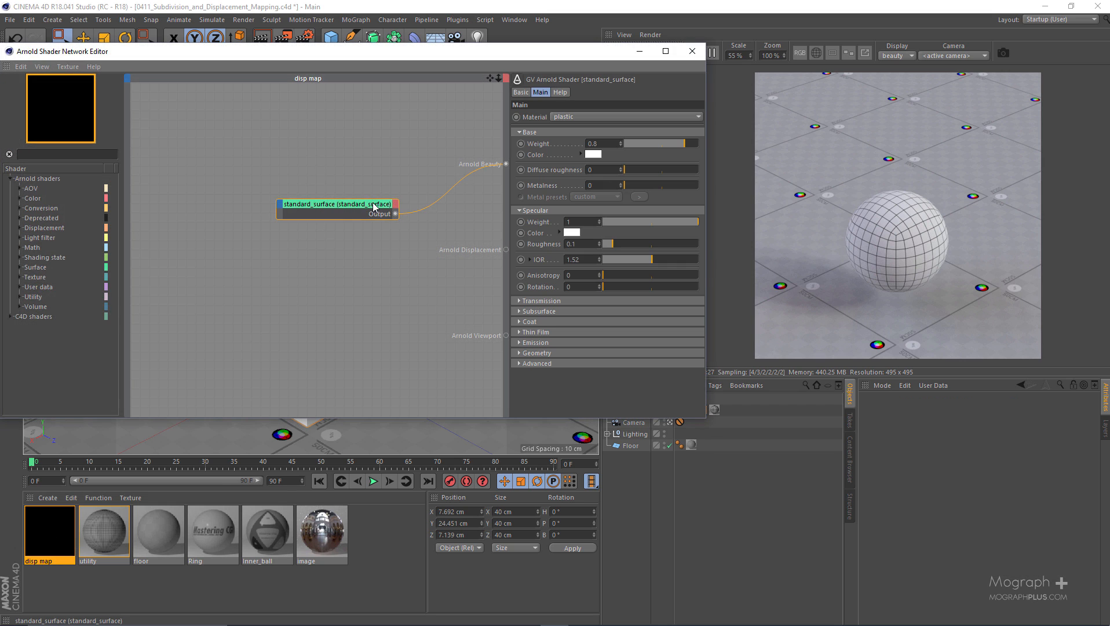
left_click_drag(374, 207, 350, 195)
left_click_drag(630, 220, 437, 220)
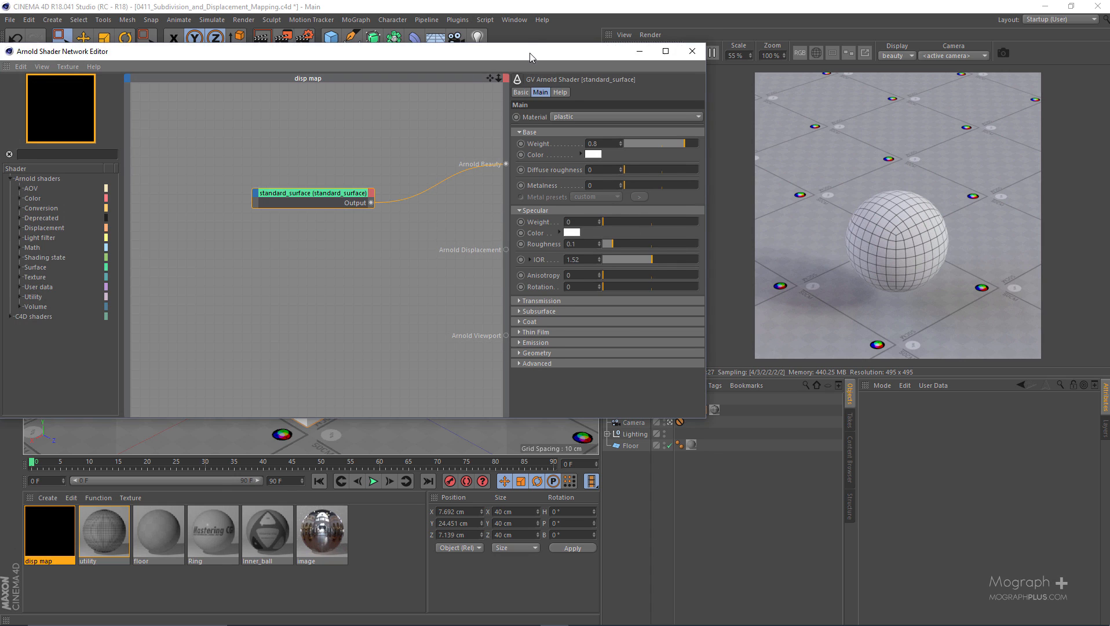
Find the normal_displacement shader, add it to the network and connect its output to Arnold Displacement
left_click_drag(530, 52, 520, 28)
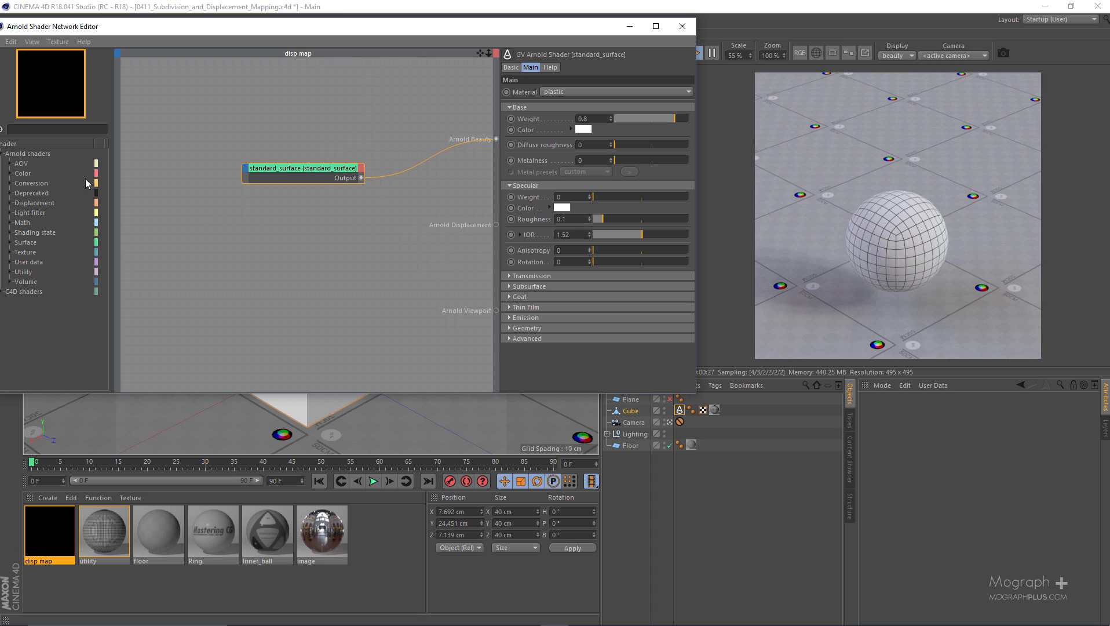
left_click(64, 129)
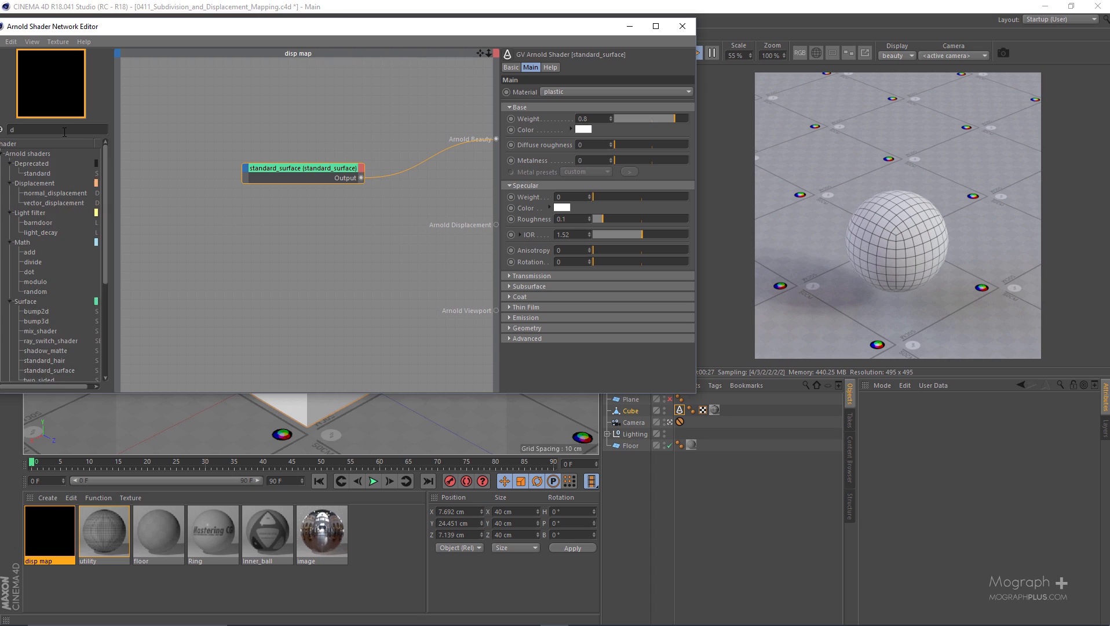
type("dis")
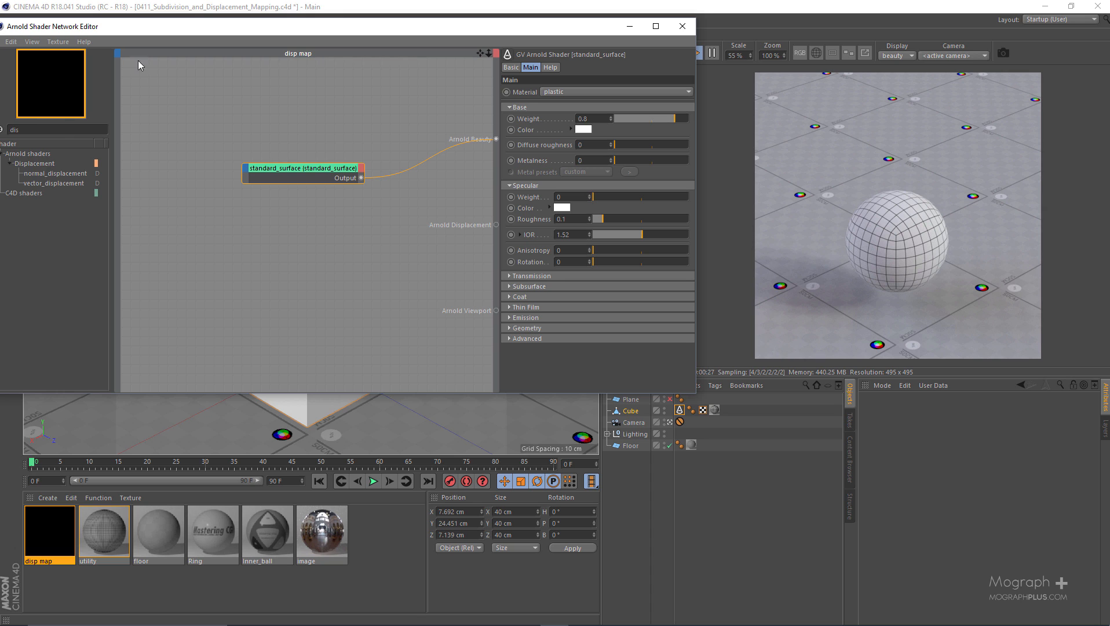
left_click_drag(194, 25, 278, 47)
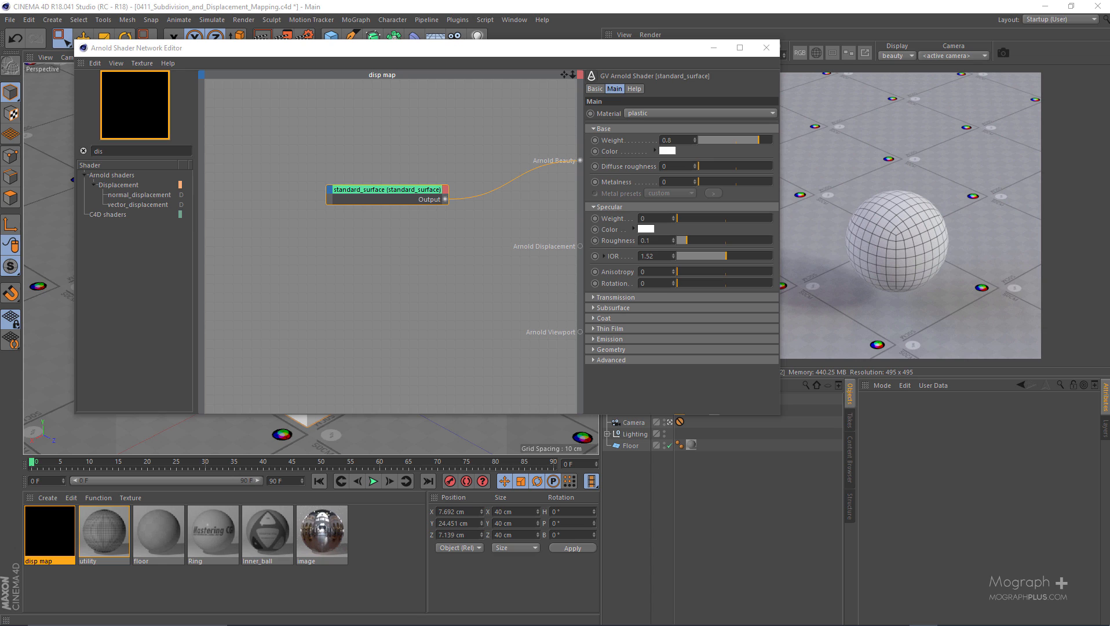
left_click(144, 195)
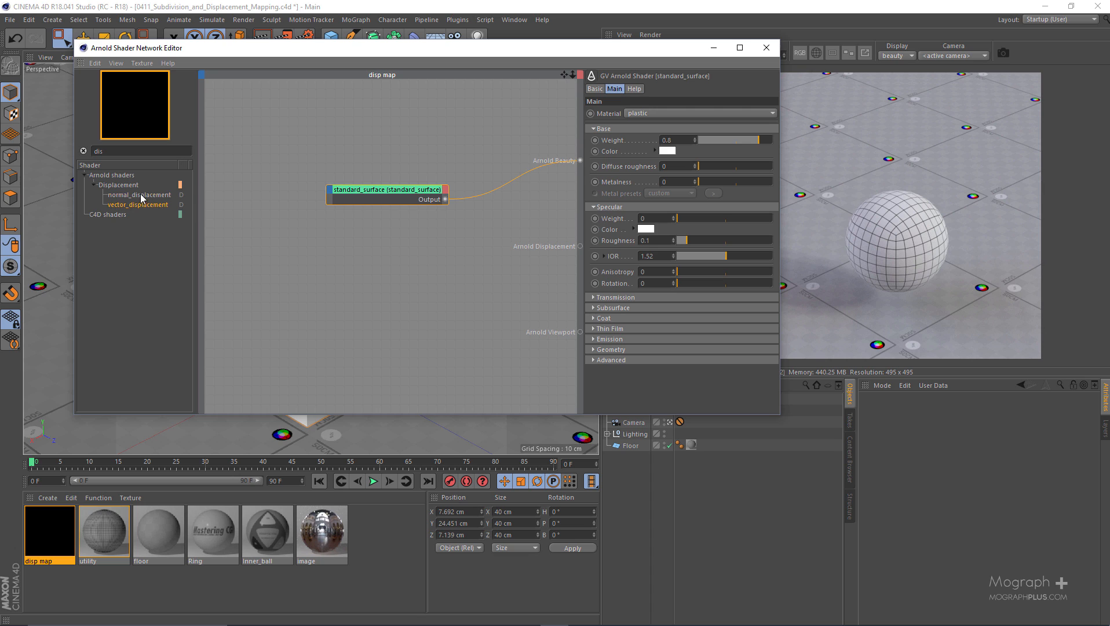
left_click_drag(142, 198, 435, 299)
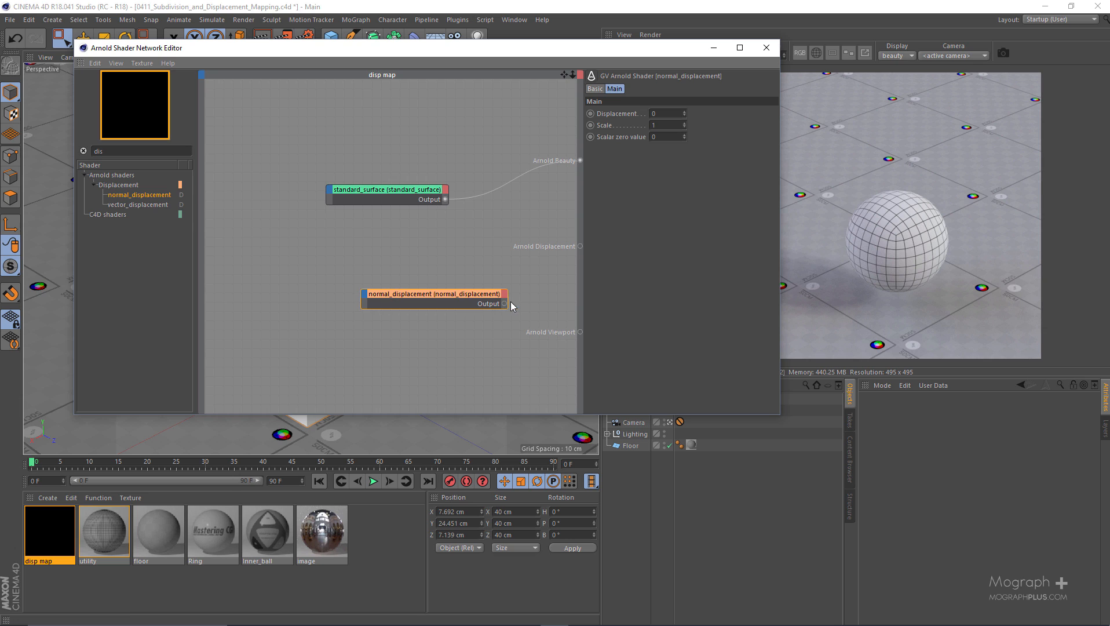
left_click_drag(507, 302, 579, 246)
left_click_drag(461, 300, 443, 282)
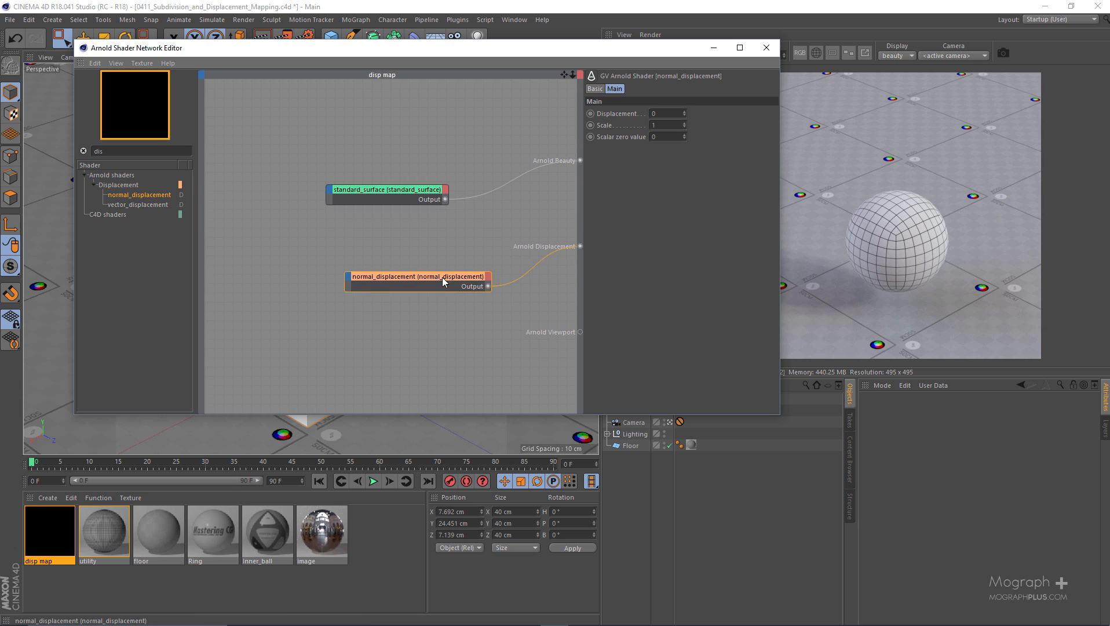
Add an image shader loading disp32_depth.tif and connect it to the Displacement input of normal_displacement
double_click(147, 150)
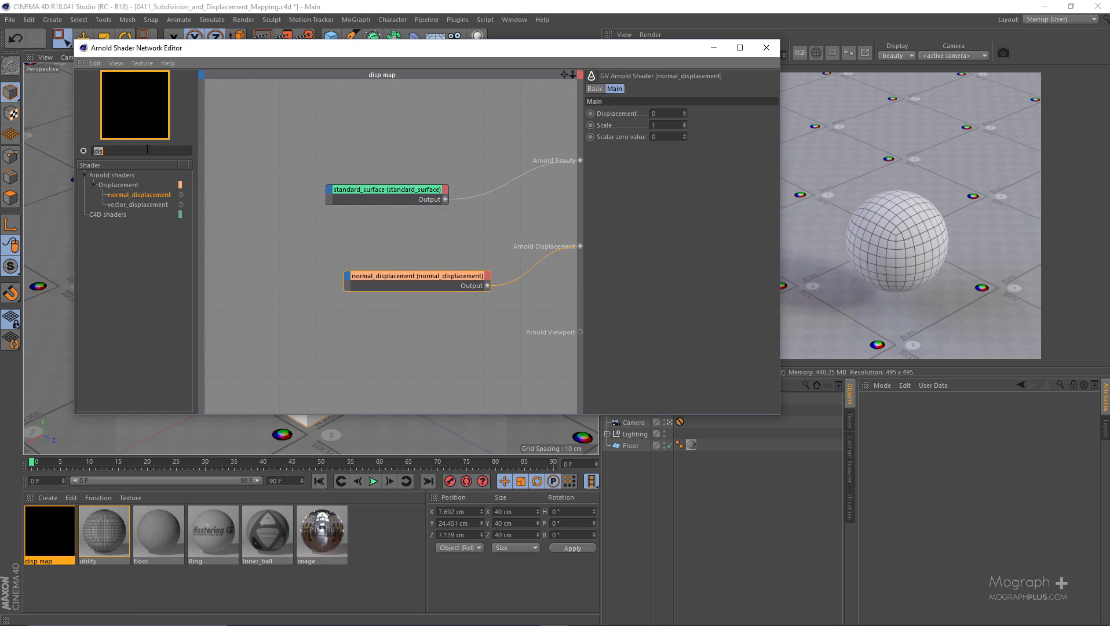
type("imag")
left_click_drag(121, 195, 316, 303)
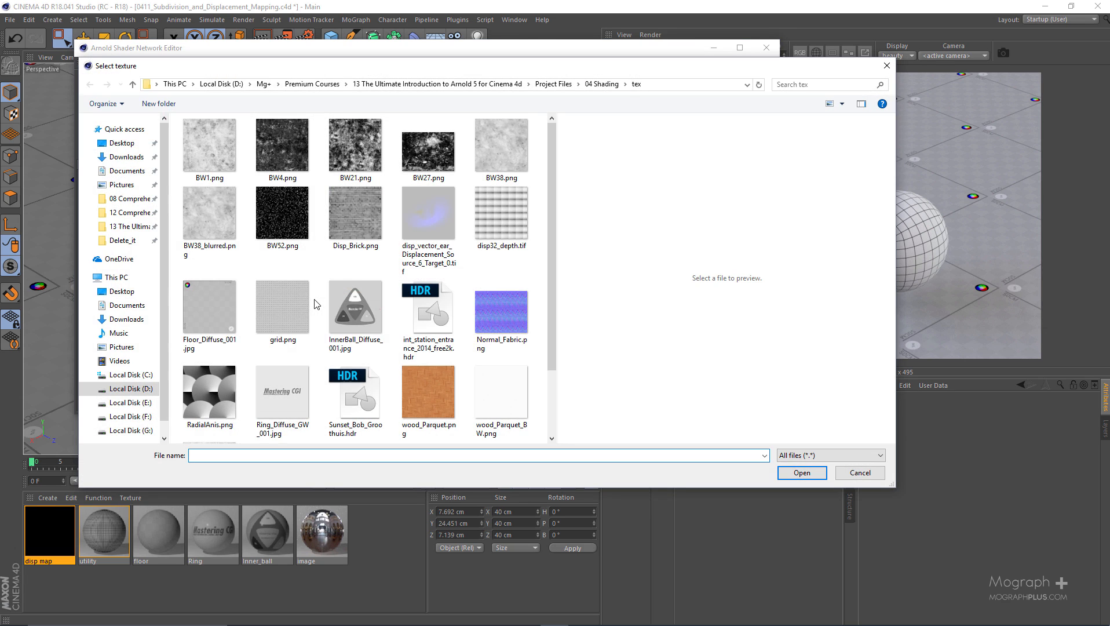
left_click(524, 211)
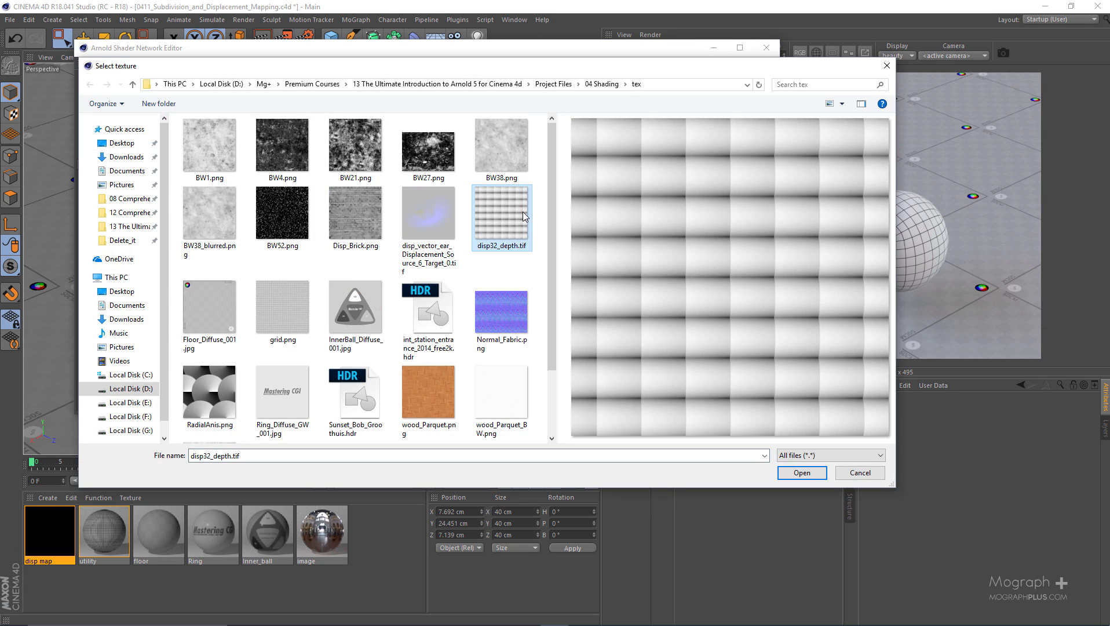
double_click(522, 212)
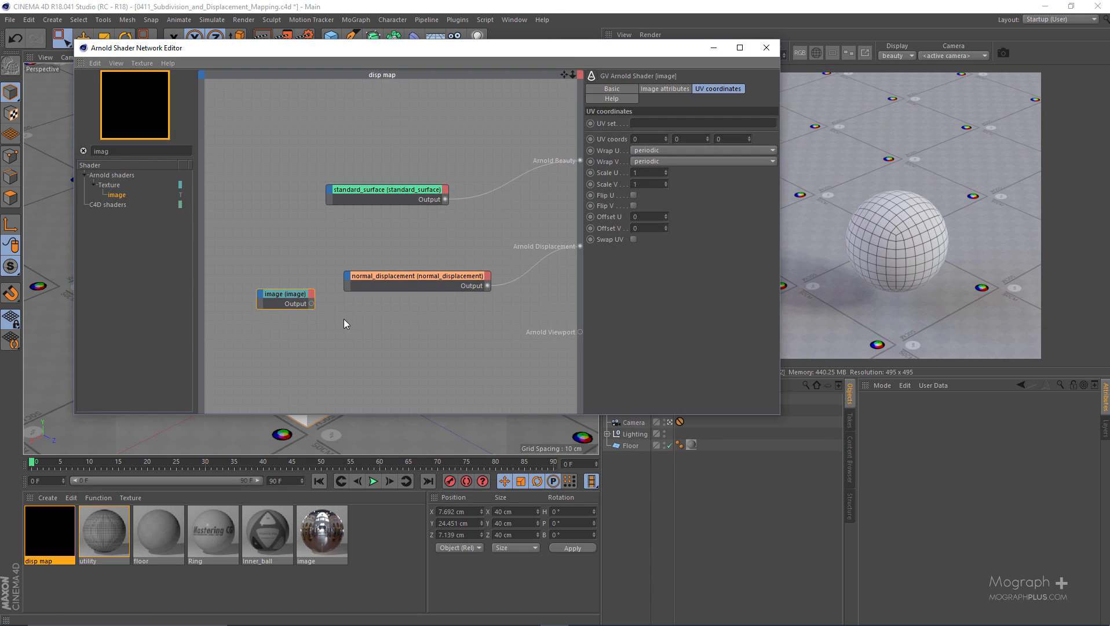
left_click_drag(292, 294, 275, 287)
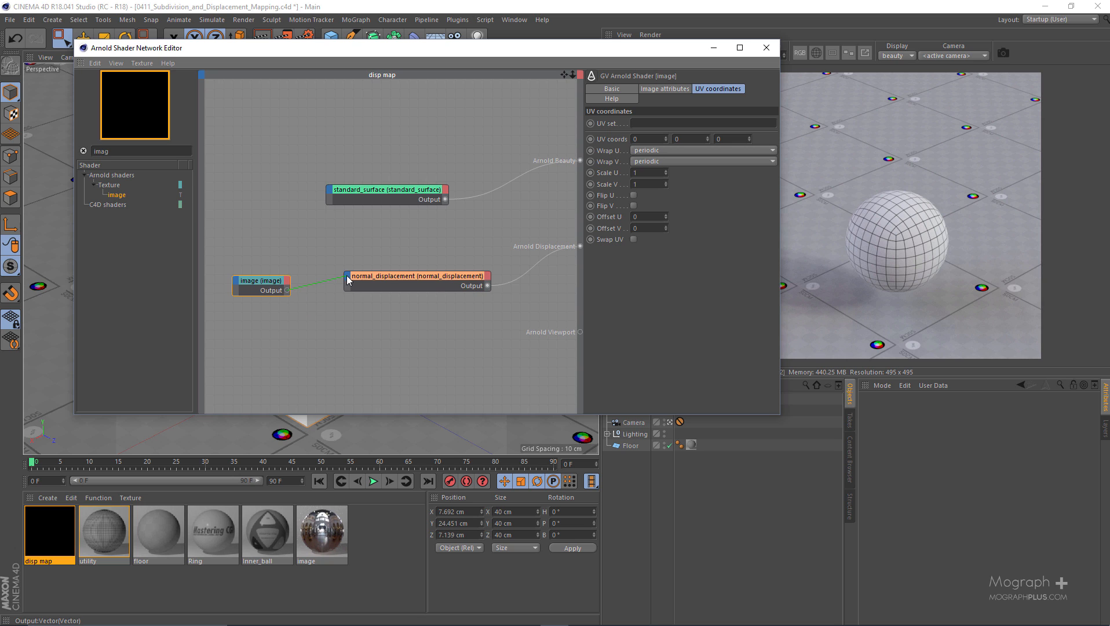
left_click_drag(348, 280, 350, 281)
left_click(387, 283)
Assign the "disp map" material to the cube and delete the cube's "utility" texture tag
left_click_drag(633, 51, 446, 46)
left_click_drag(54, 536, 631, 411)
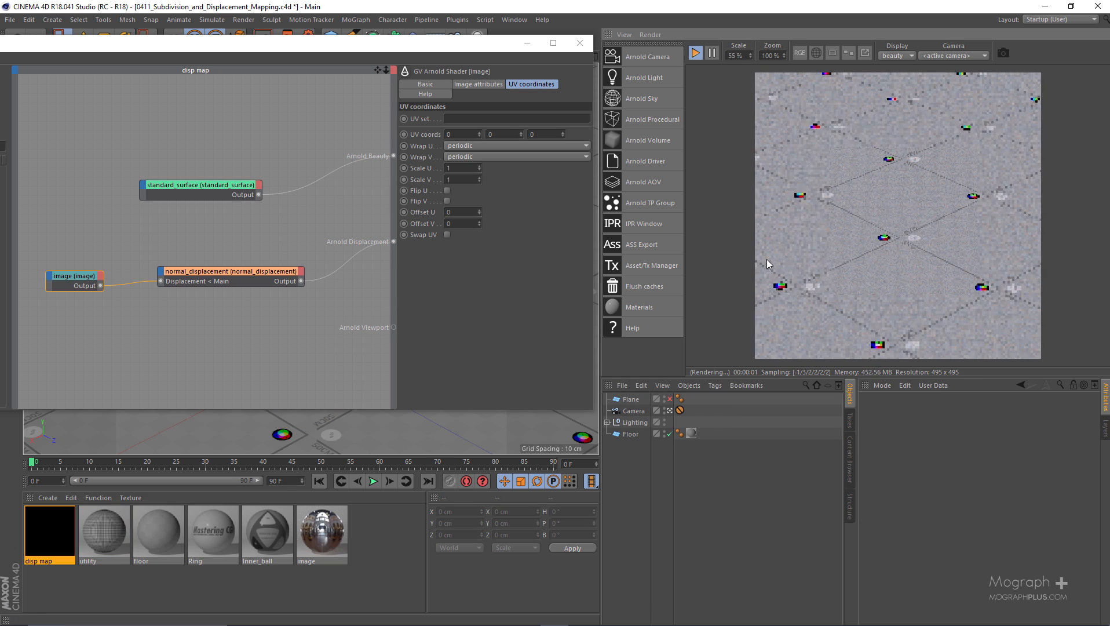
left_click(715, 410)
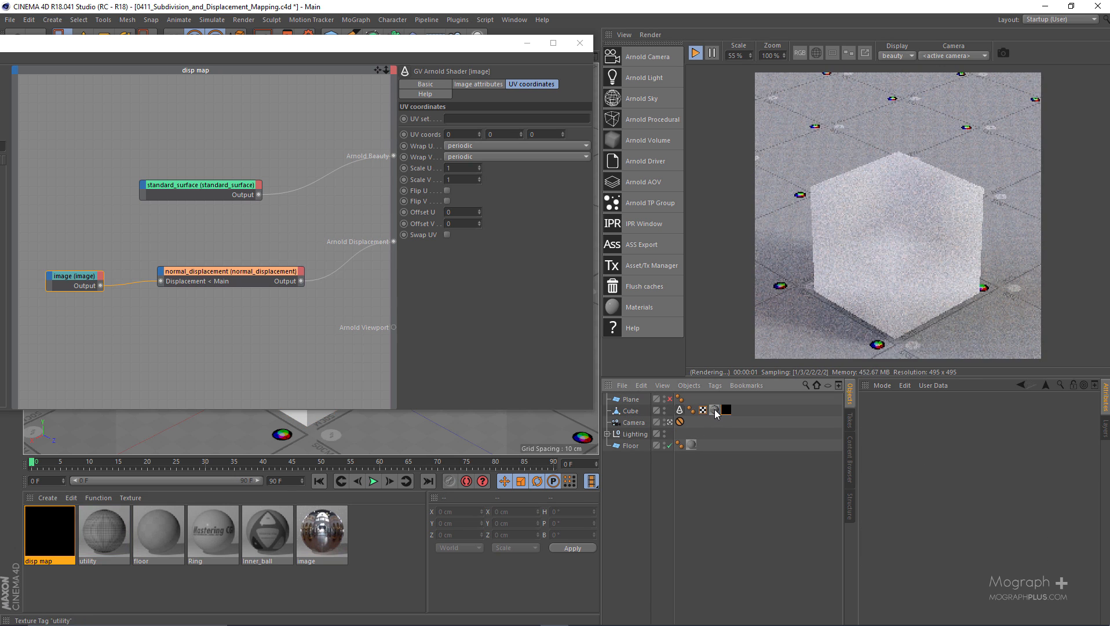
key("Delete")
Set the scale of the normal_displacement shader to 0.1
left_click(248, 312)
left_click_drag(245, 307, 249, 269)
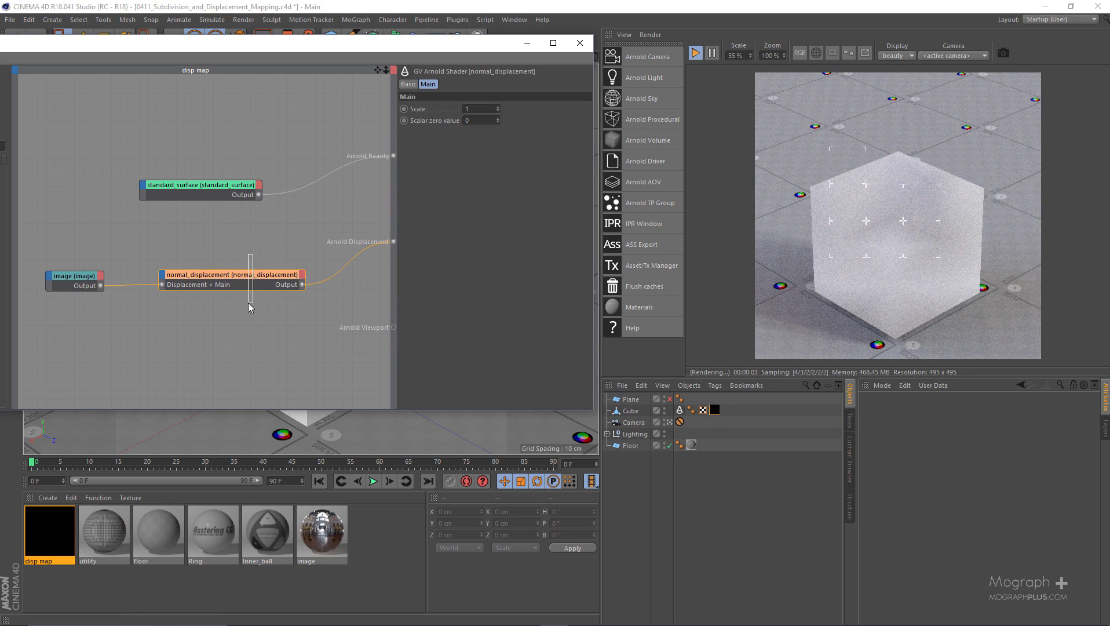
left_click(482, 108)
key("BackSpace")
type(".1")
key("Return")
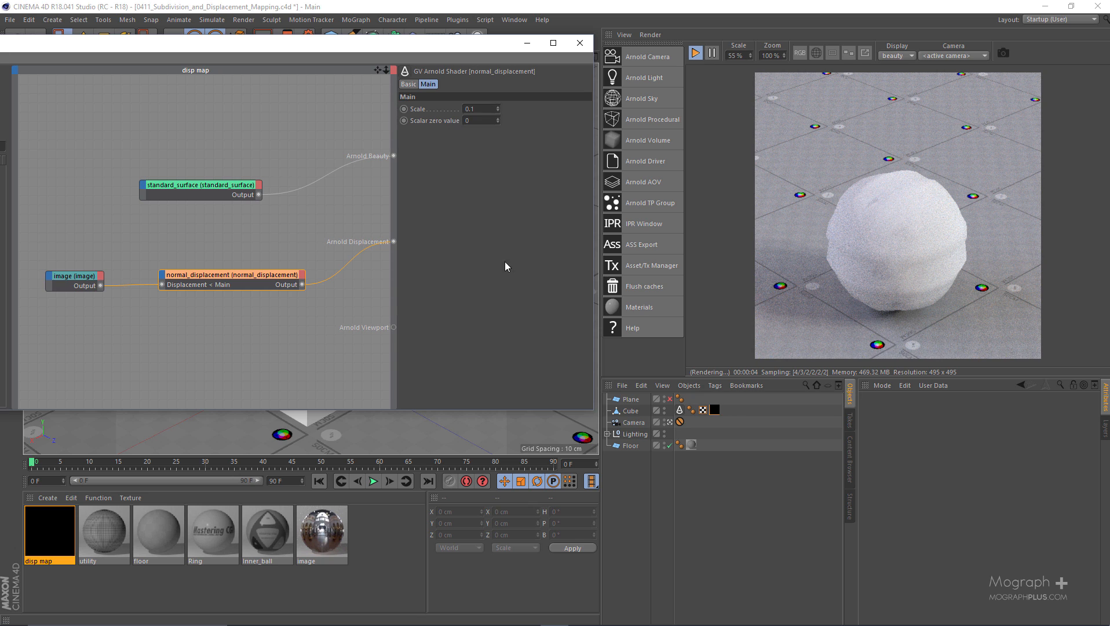
Set the subdivision iterations in the cube's Arnold parameters to 6
left_click(679, 409)
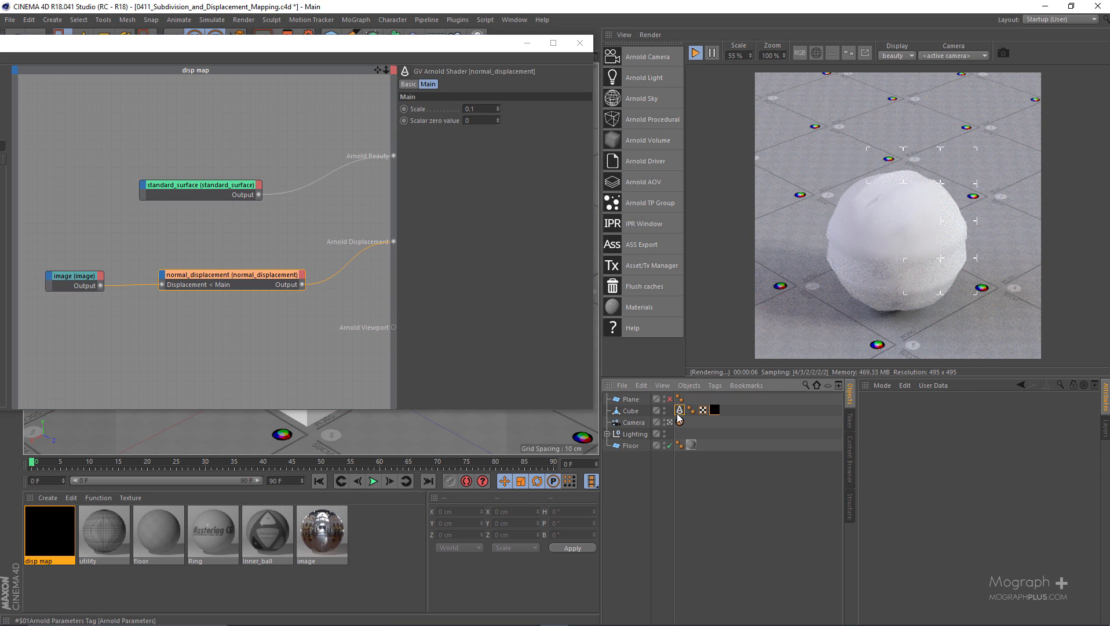
left_click_drag(940, 458, 902, 457)
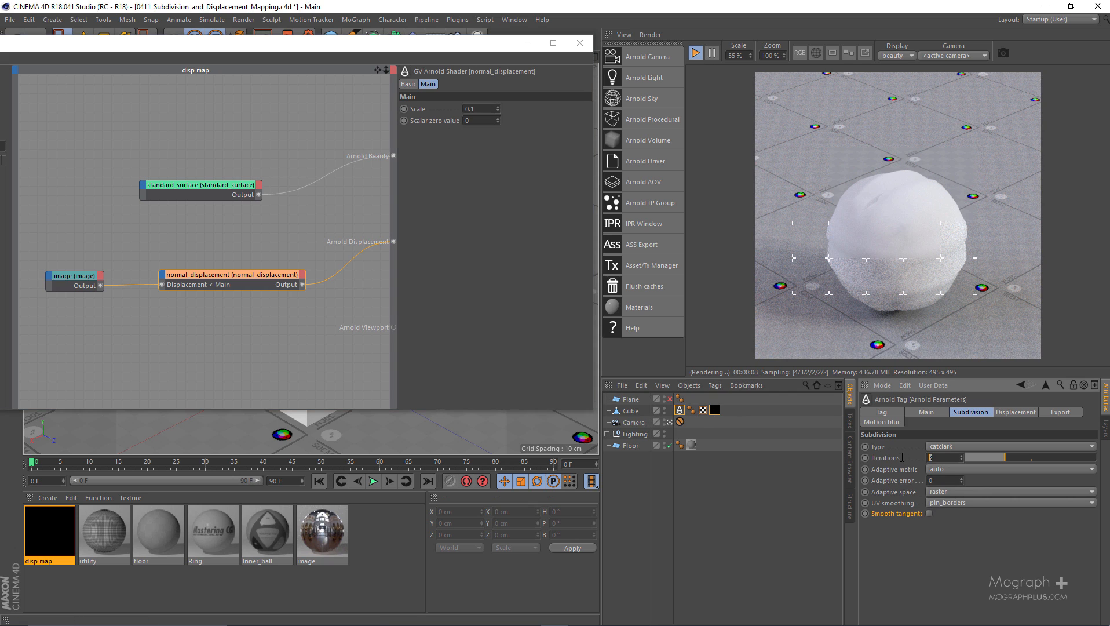
type("6")
key("Return")
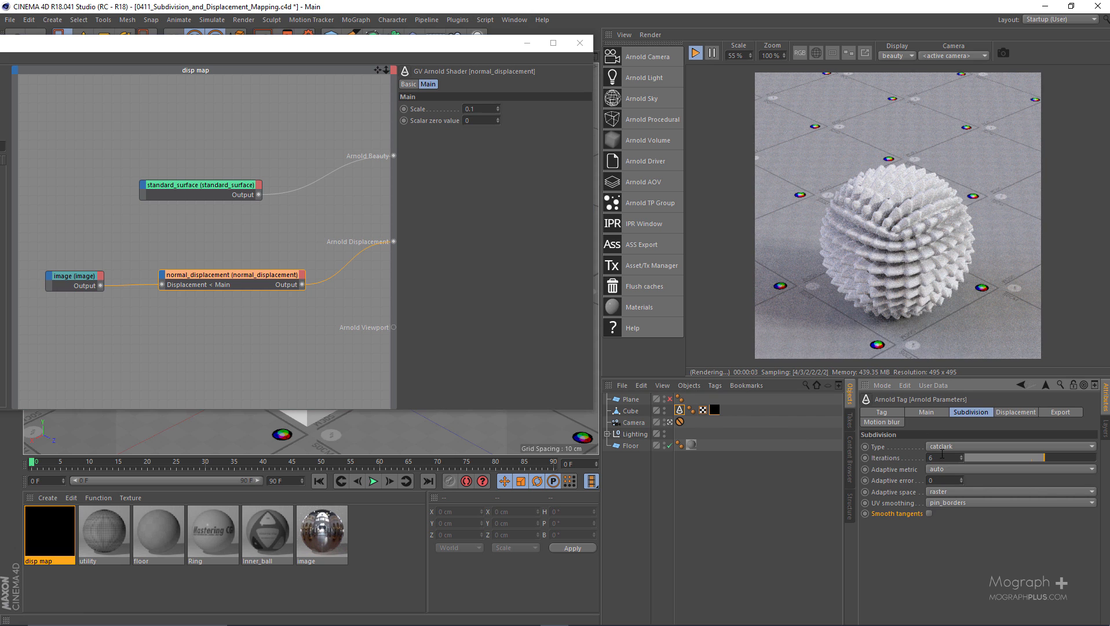
Try 8 and then 4 subdivision iterations on the displaced cube
left_click_drag(942, 455, 902, 460)
type("8")
key("Return")
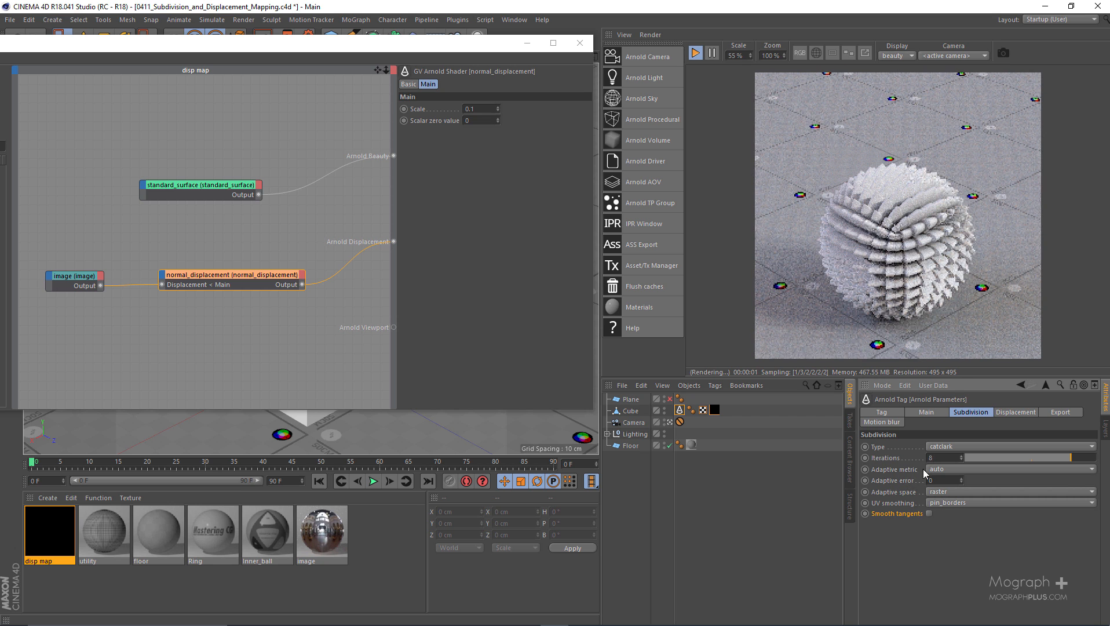
left_click_drag(947, 456, 897, 467)
type("4")
key("Return")
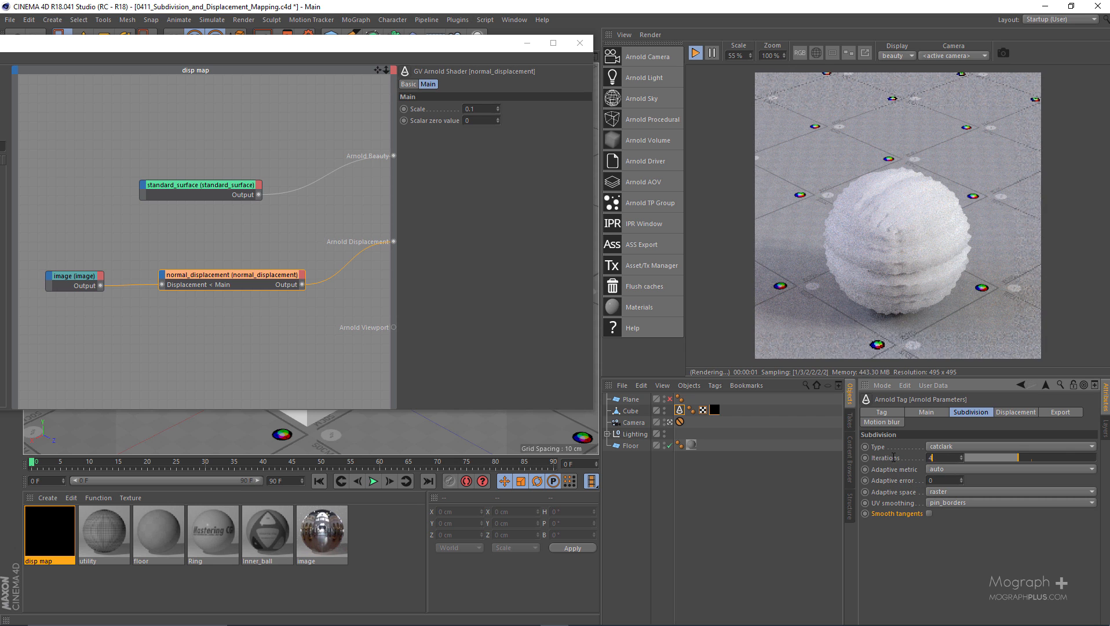
Return the cube's subdivision iterations to 6 and change its subdivision type to linear
left_click_drag(937, 457, 884, 458)
type("6")
key("Return")
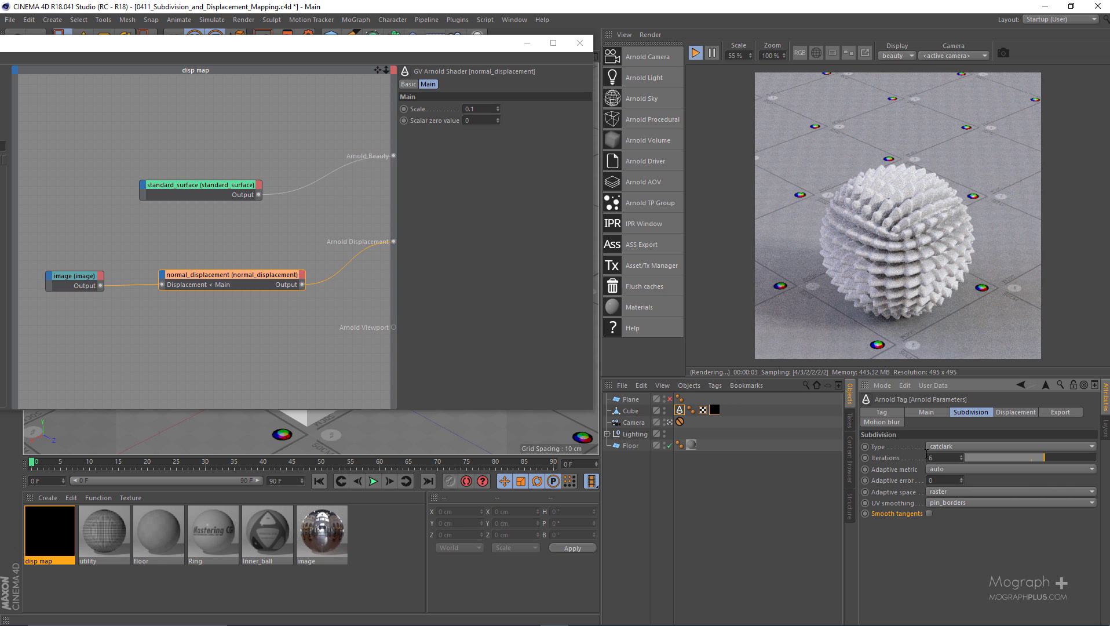
left_click(940, 449)
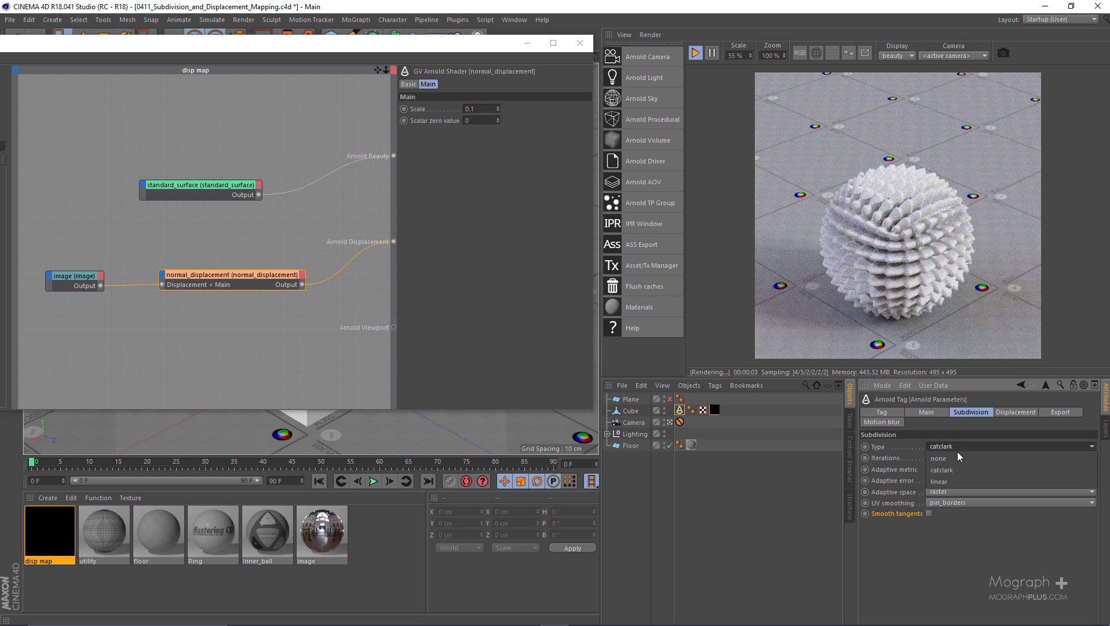
left_click(960, 481)
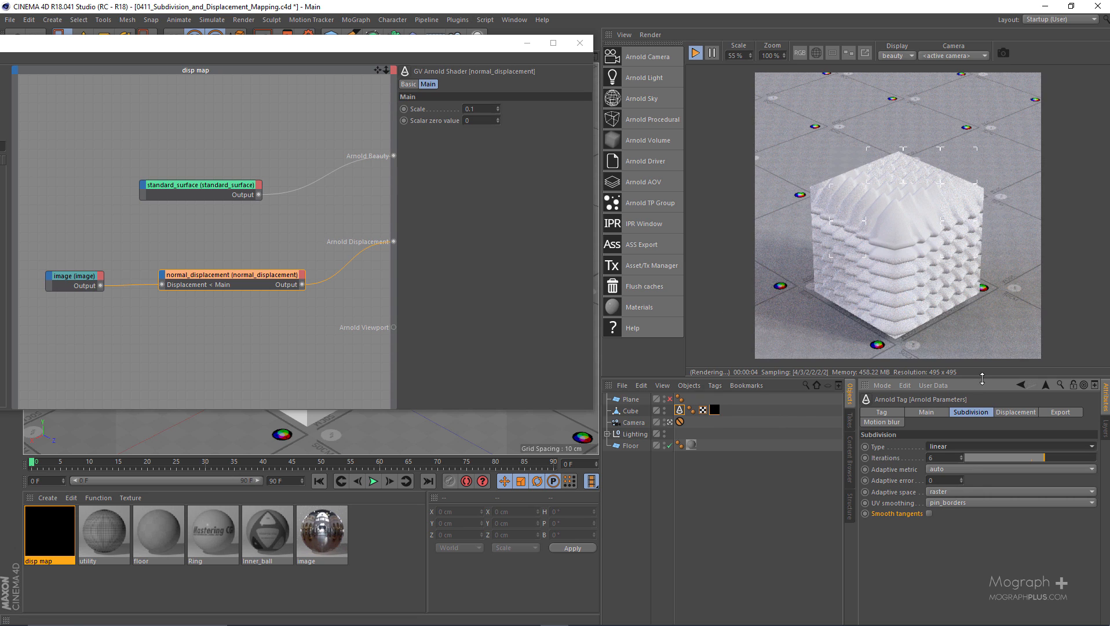
Set the bounds padding to 1 in the cube's Arnold displacement settings
left_click(1012, 412)
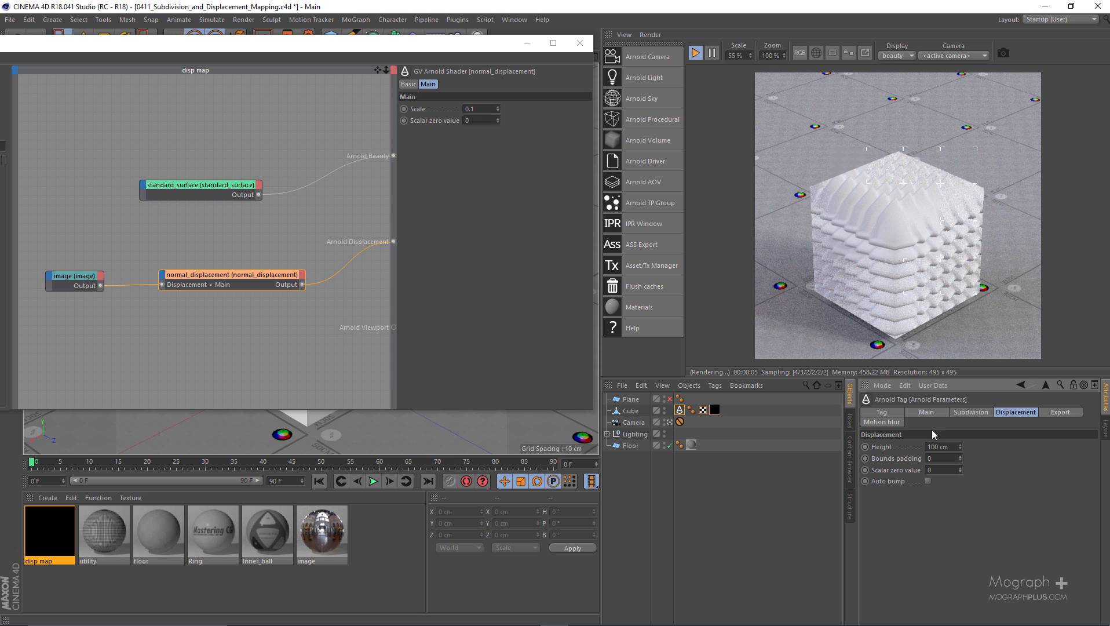
left_click(897, 464)
left_click(939, 459)
key("Return")
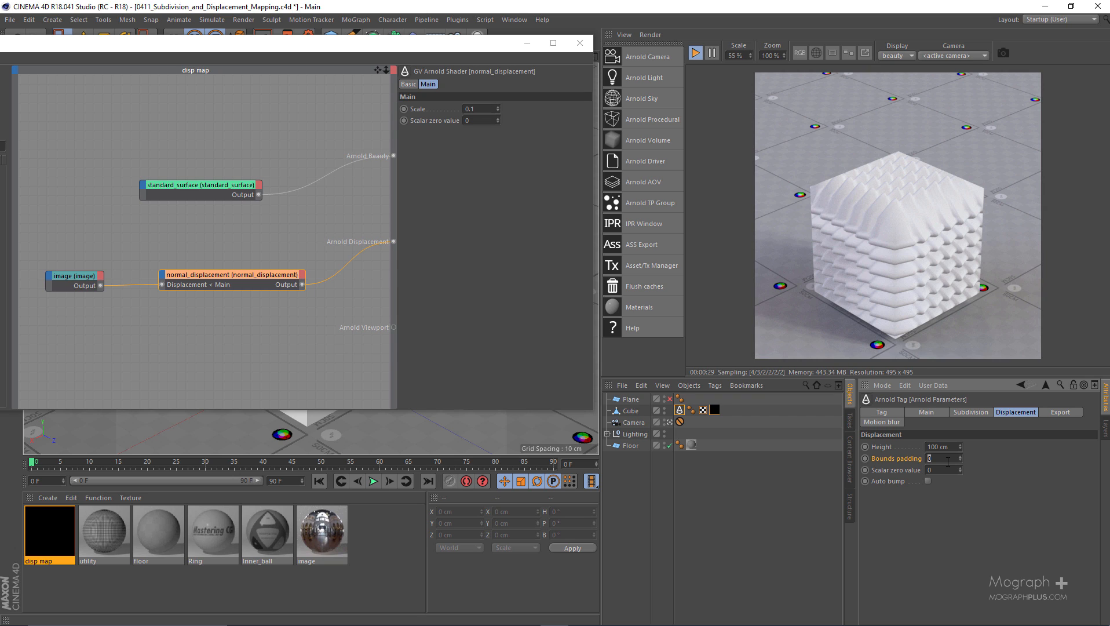
type("1")
key("Return")
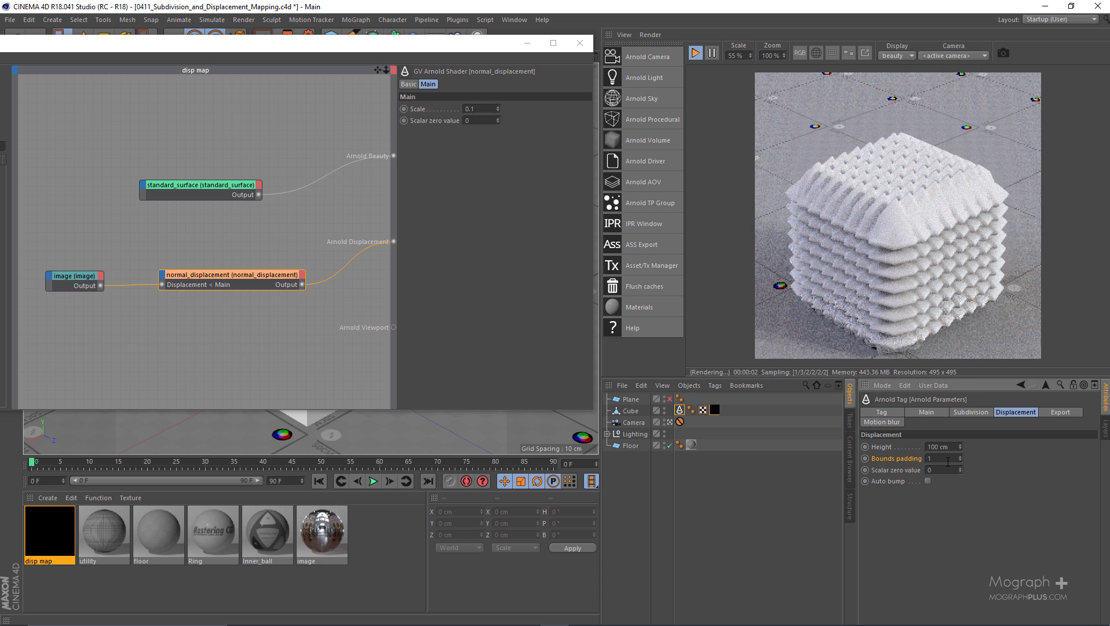
Try a bounds padding of 2 for the cube's displacement and return it to 1
type("2")
key("Return")
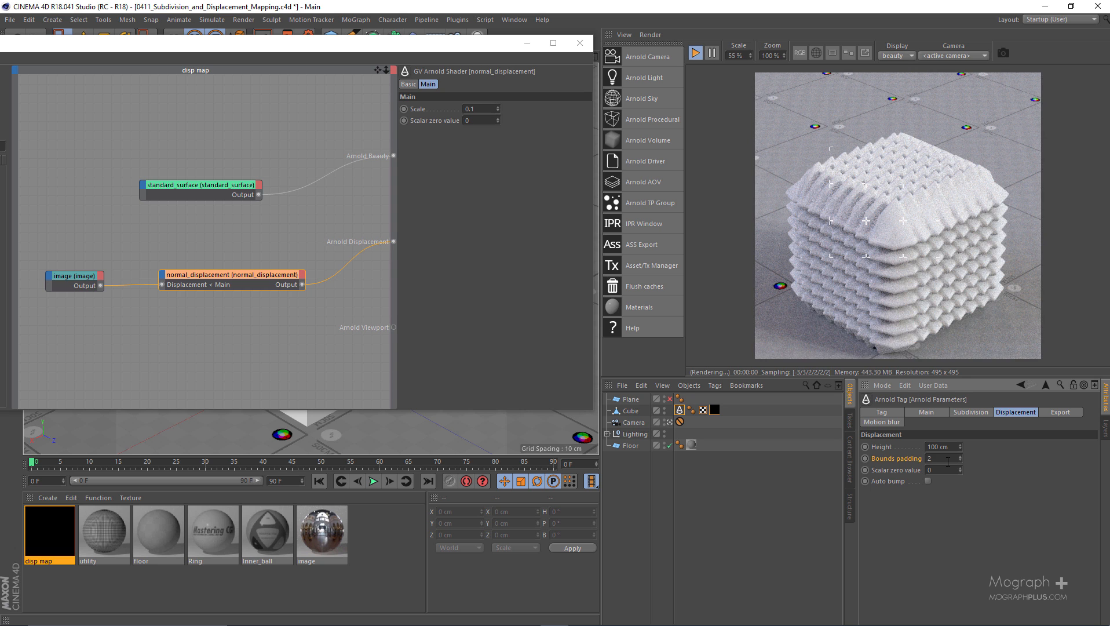
type("1")
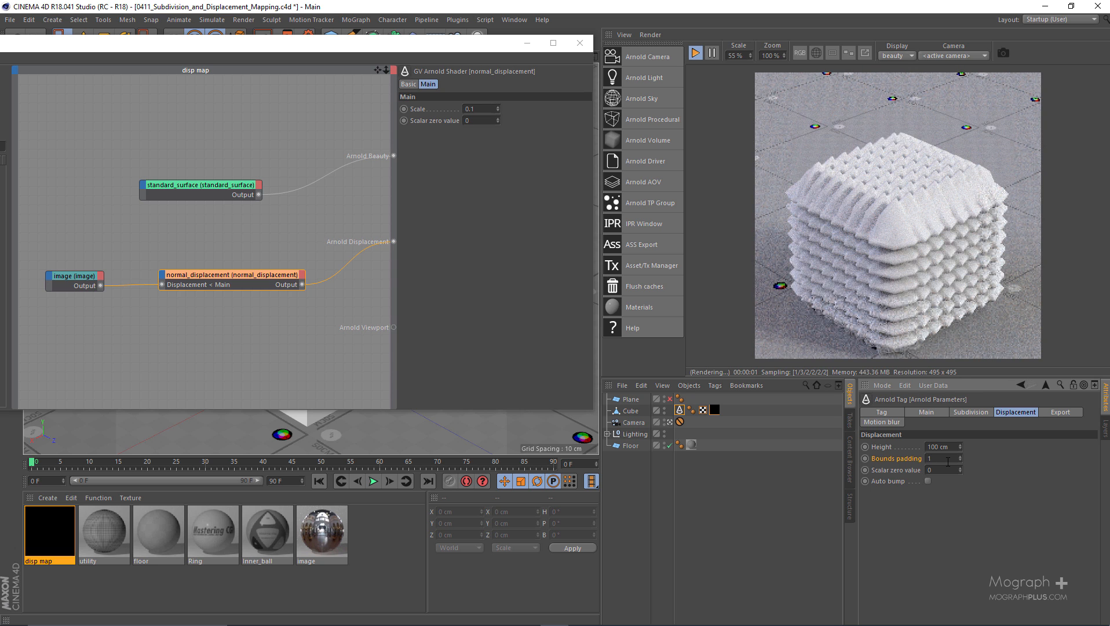
key("Return")
Try displacement scales of 0.2 and 0.3 on the disp map material's normal_displacement shader
left_click(164, 267)
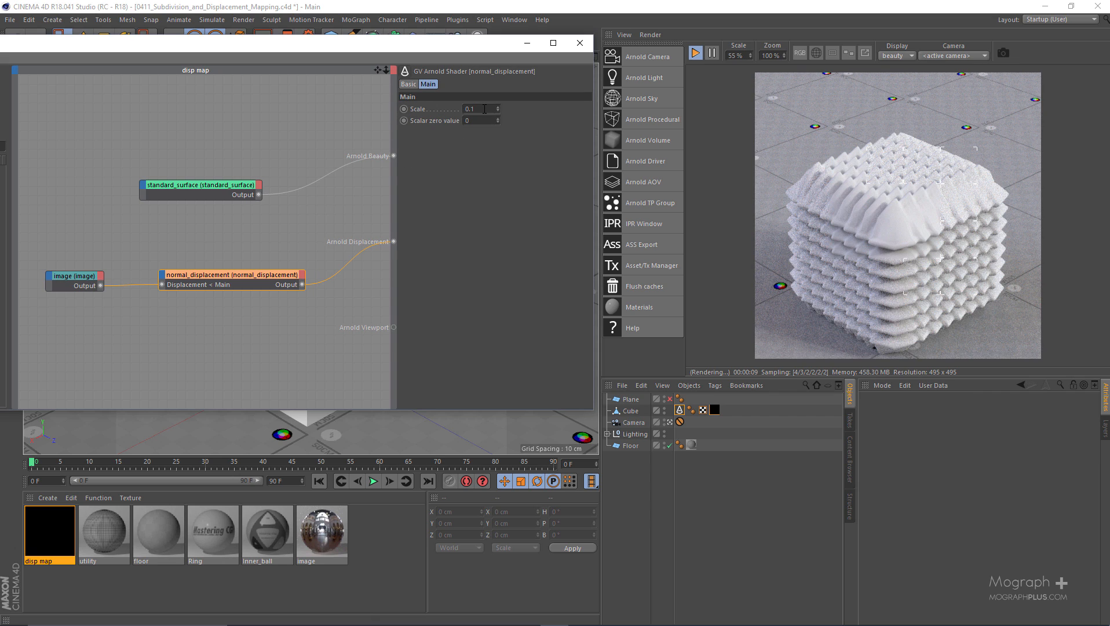
type("2")
key("Return")
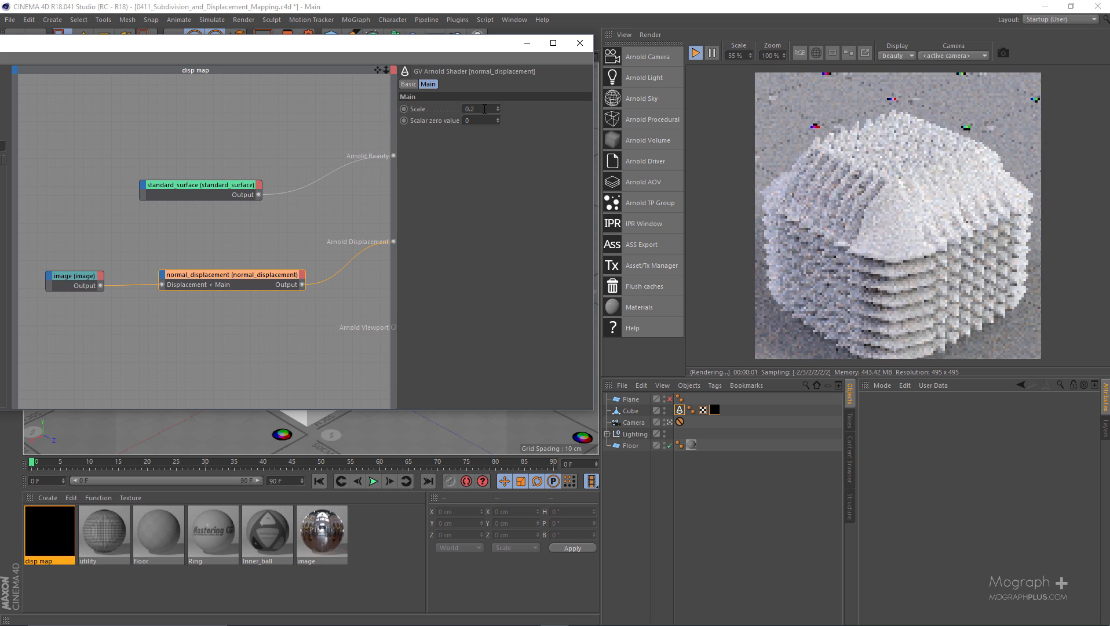
double_click(493, 109)
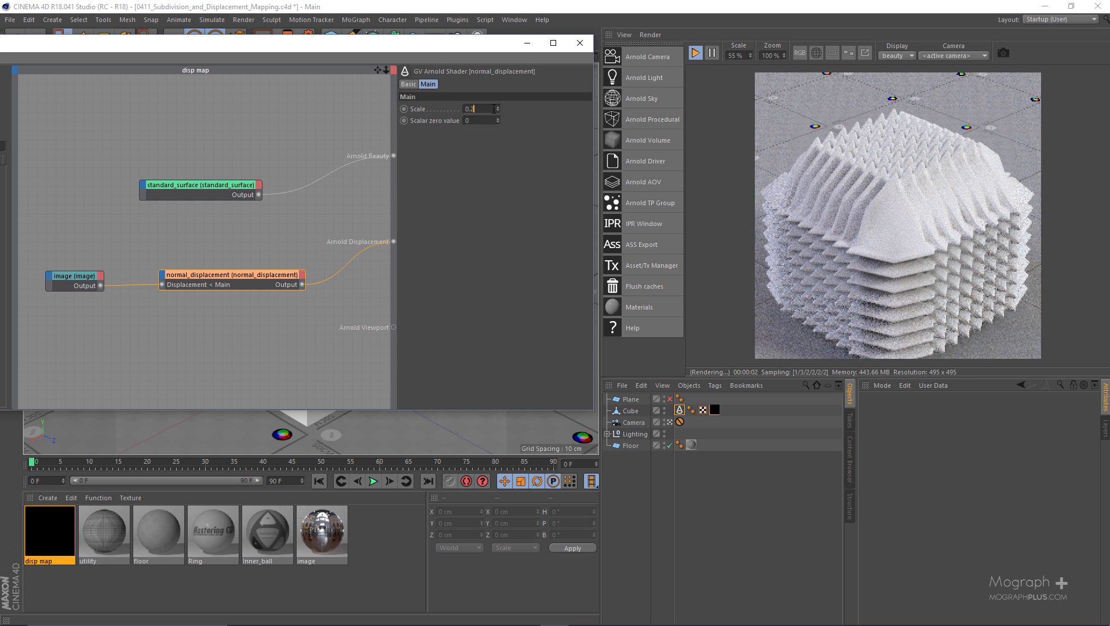
type("0.3")
key("Return")
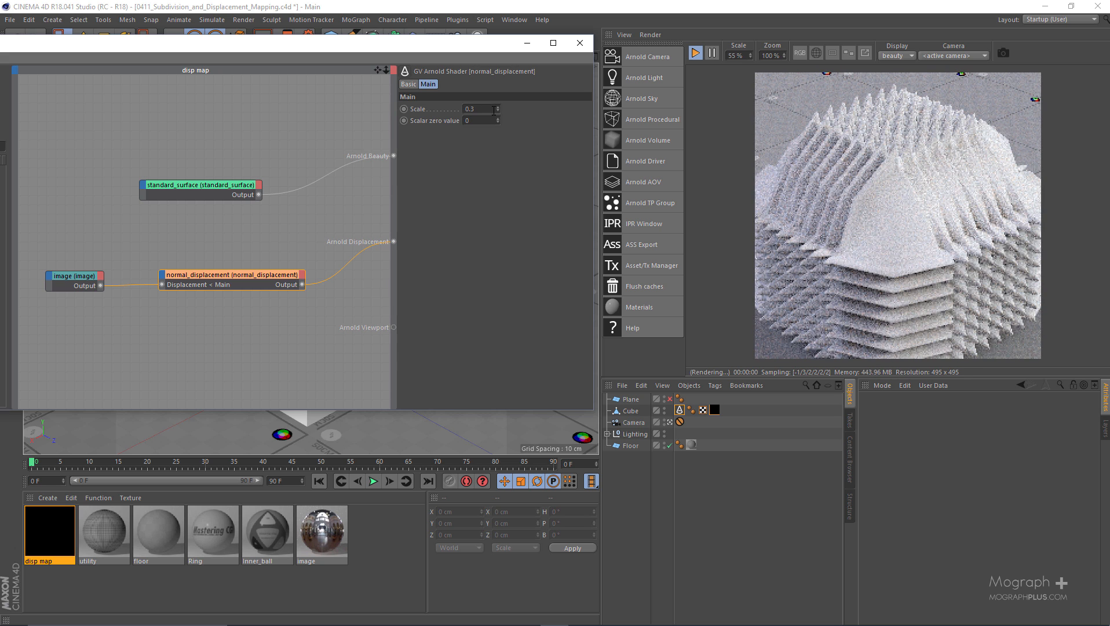
Try normal_displacement scales of -0.2 and -0.1, and settle on a scale of 0.05
double_click(488, 111)
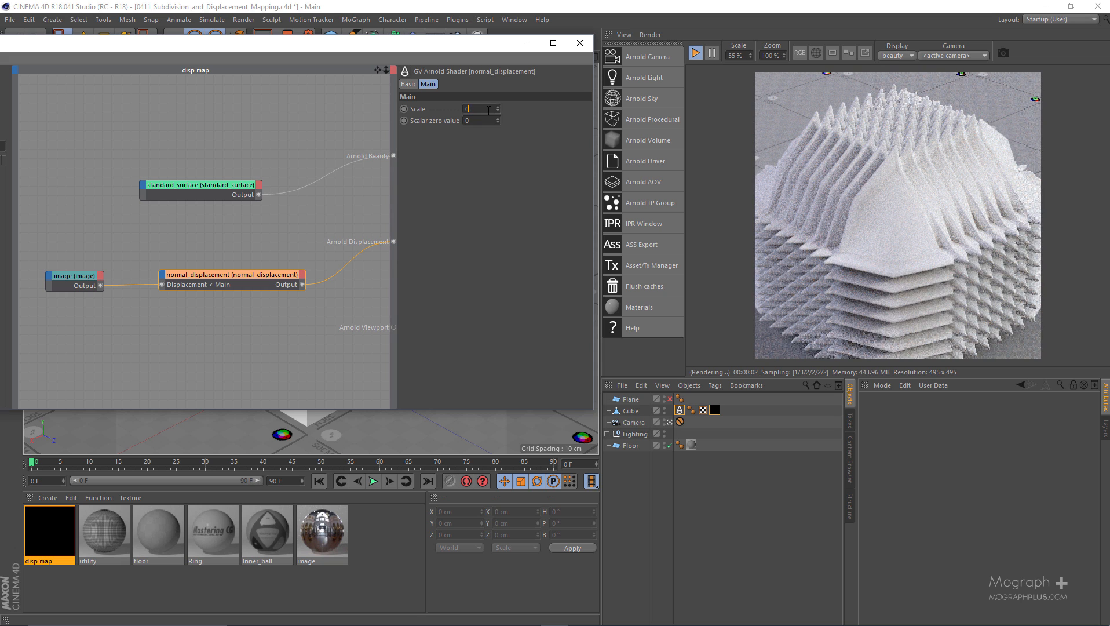
type("-0.2")
key("Return")
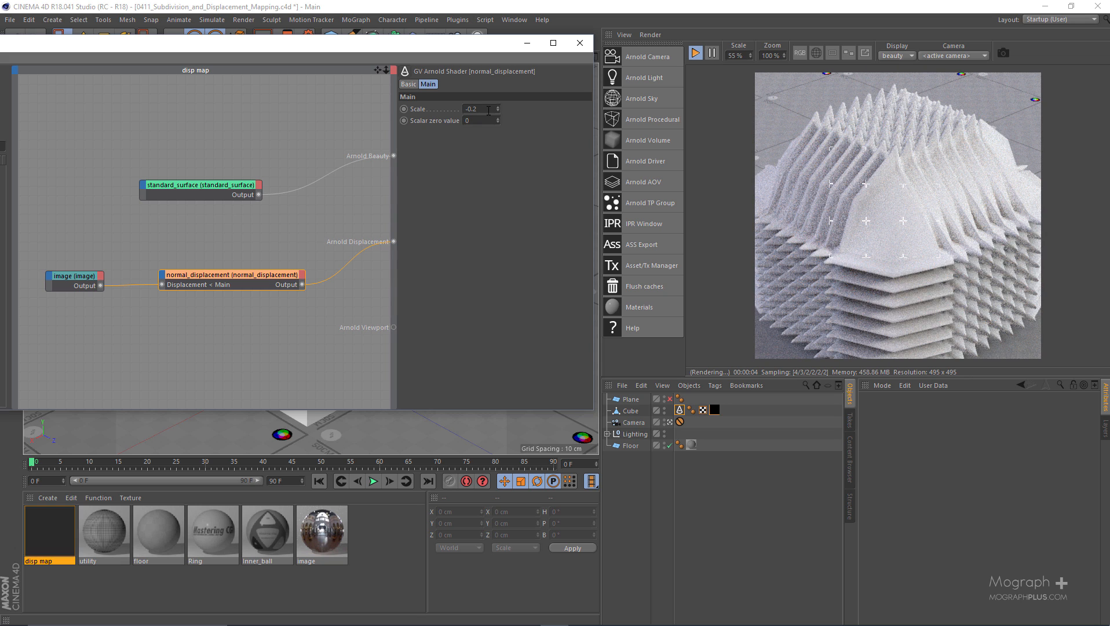
double_click(487, 111)
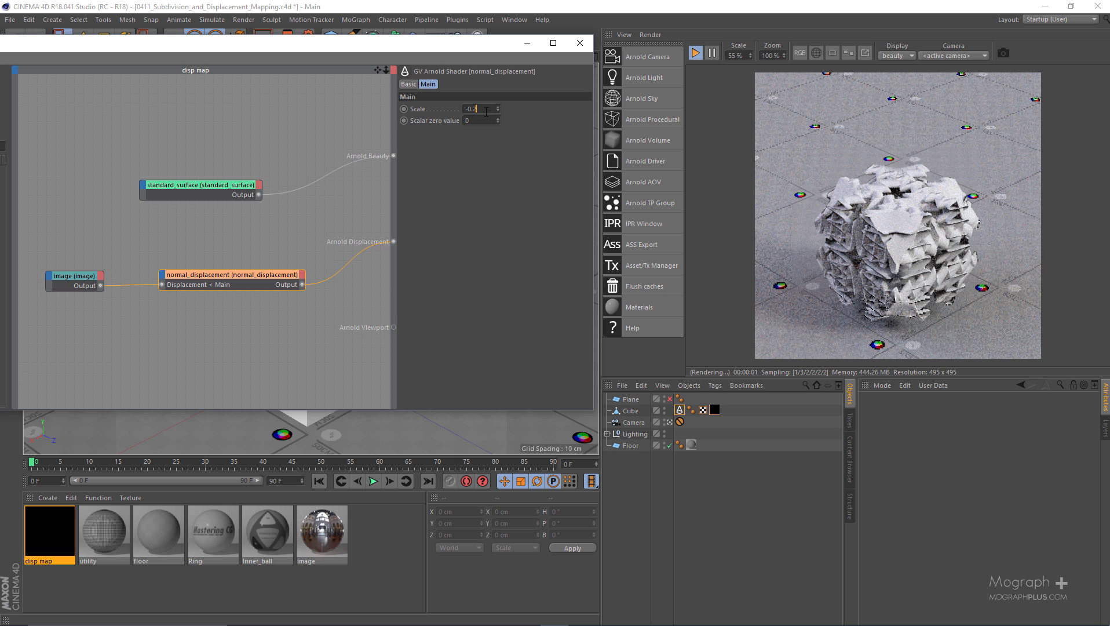
type("-0.1")
key("Return")
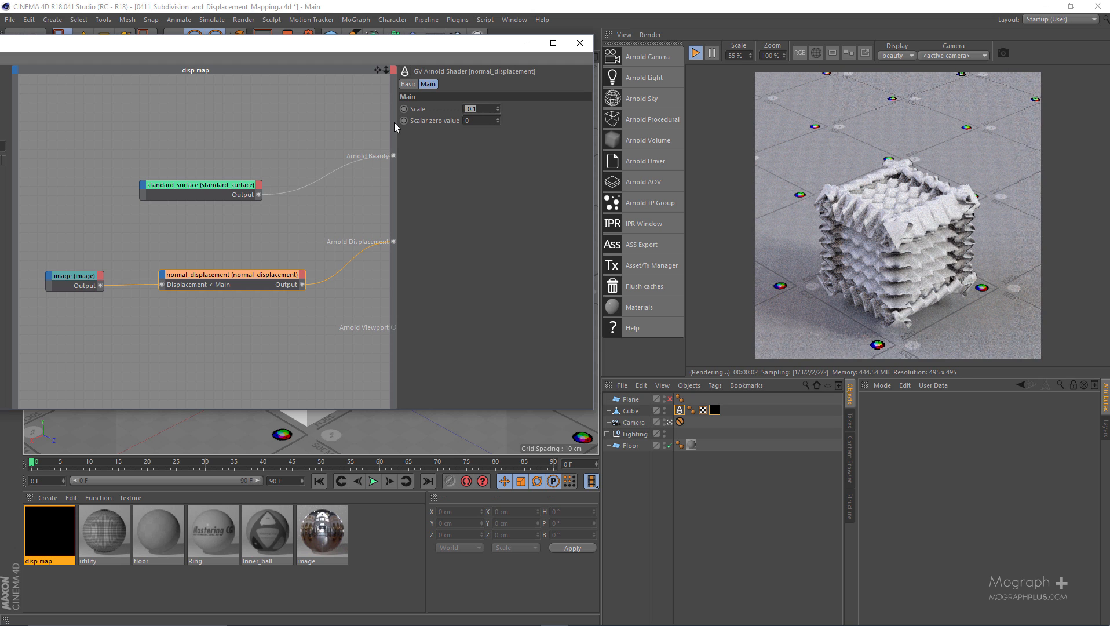
type(".05")
key("Return")
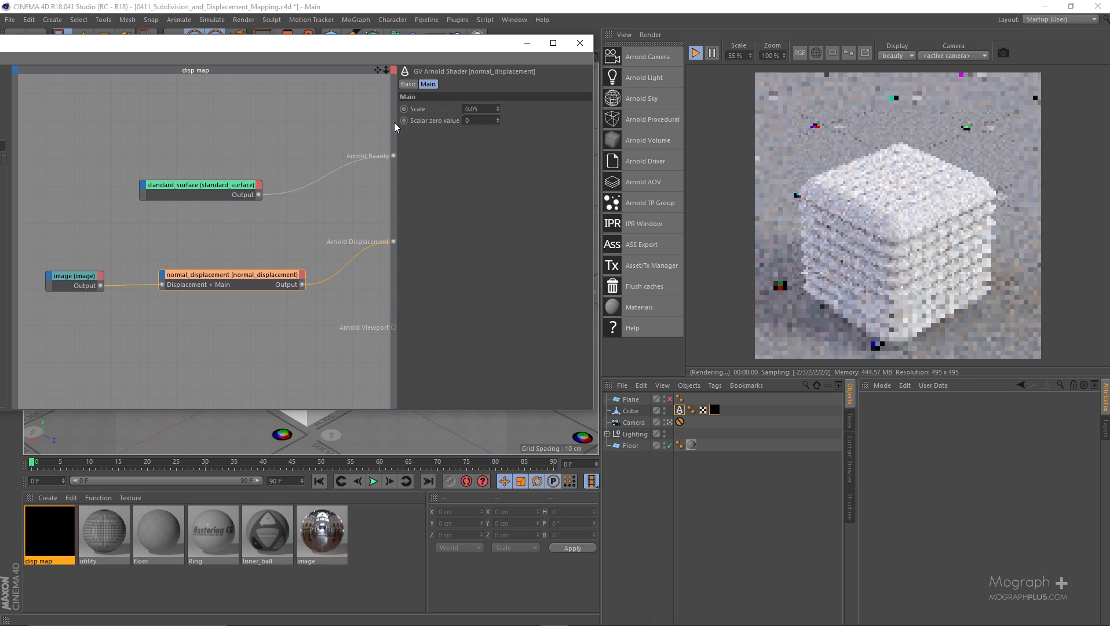
Try scalar zero values of 0.5 and 1 on the normal_displacement shader and return it to 0
left_click(424, 121)
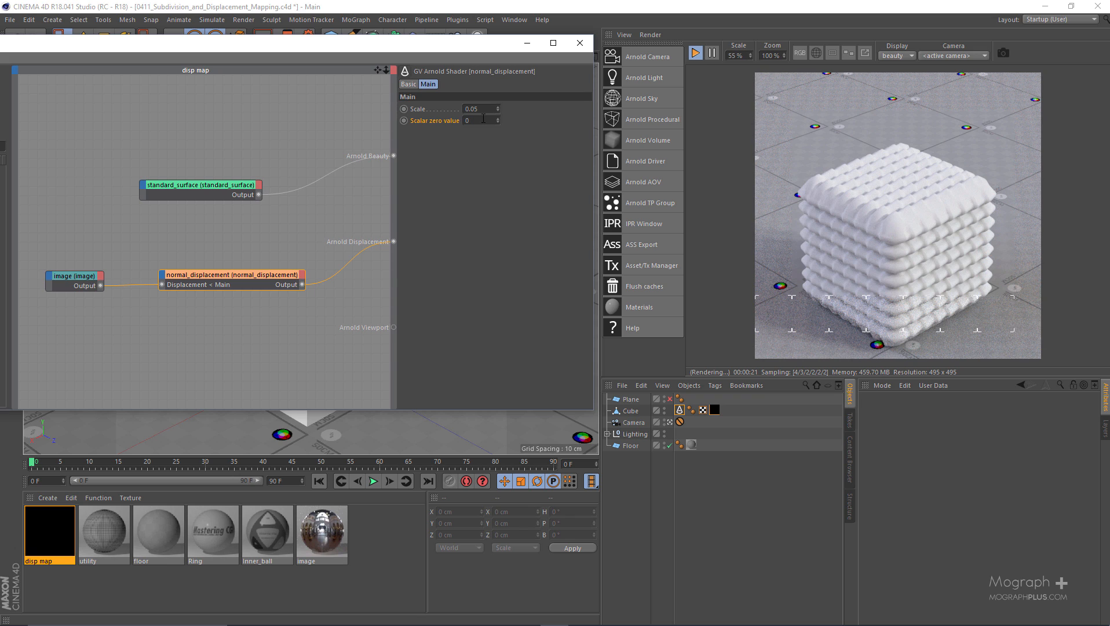
type(".5")
key("Return")
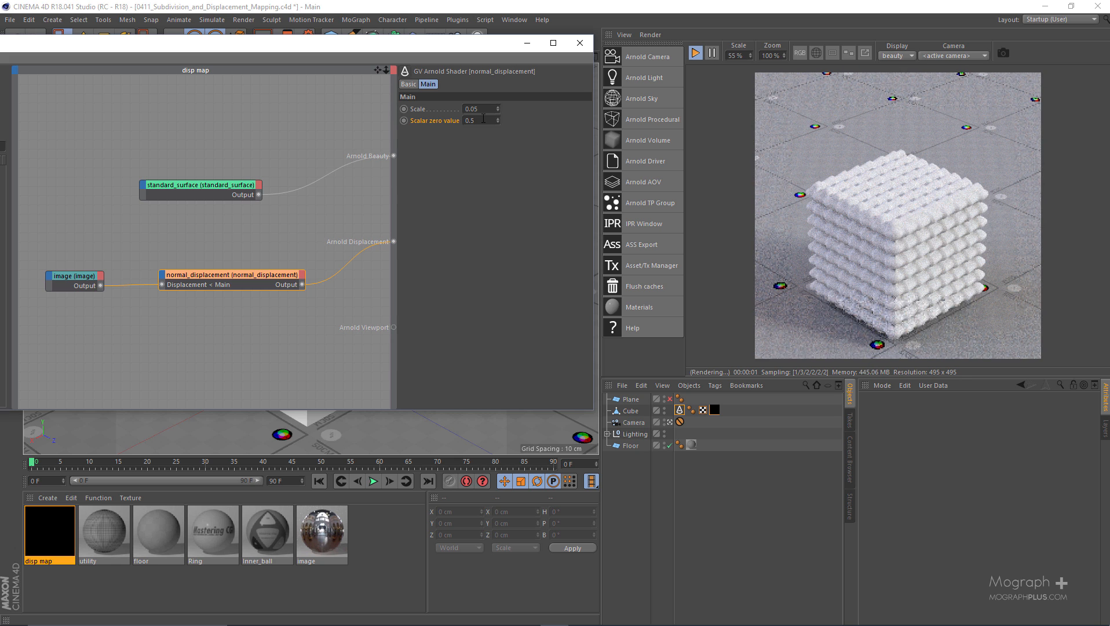
double_click(483, 119)
type("1")
key("Return")
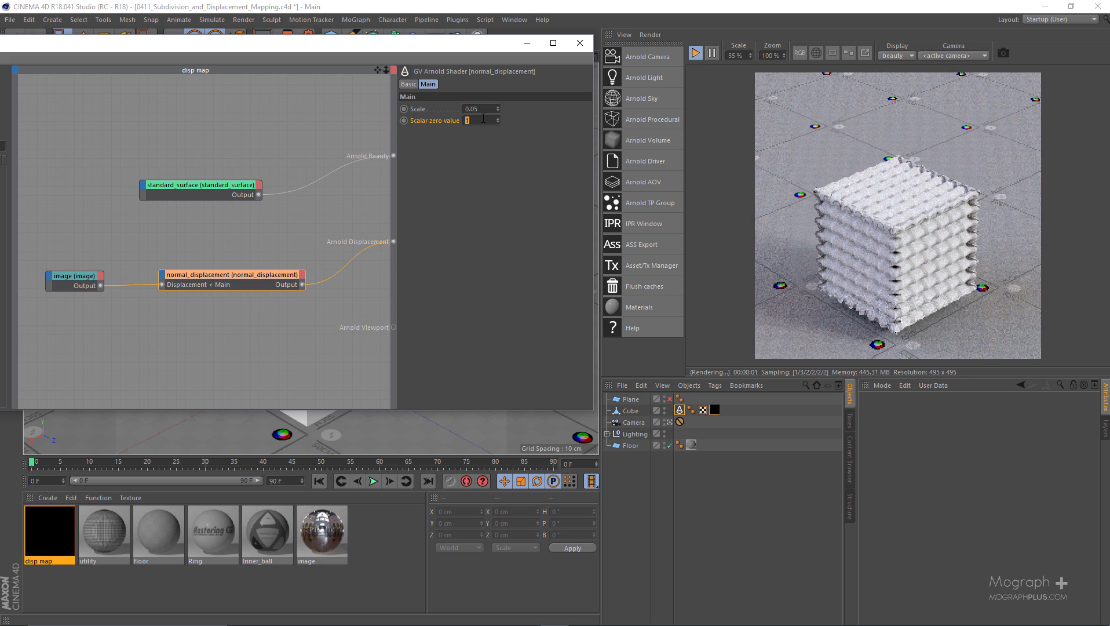
double_click(483, 119)
type("0")
key("Return")
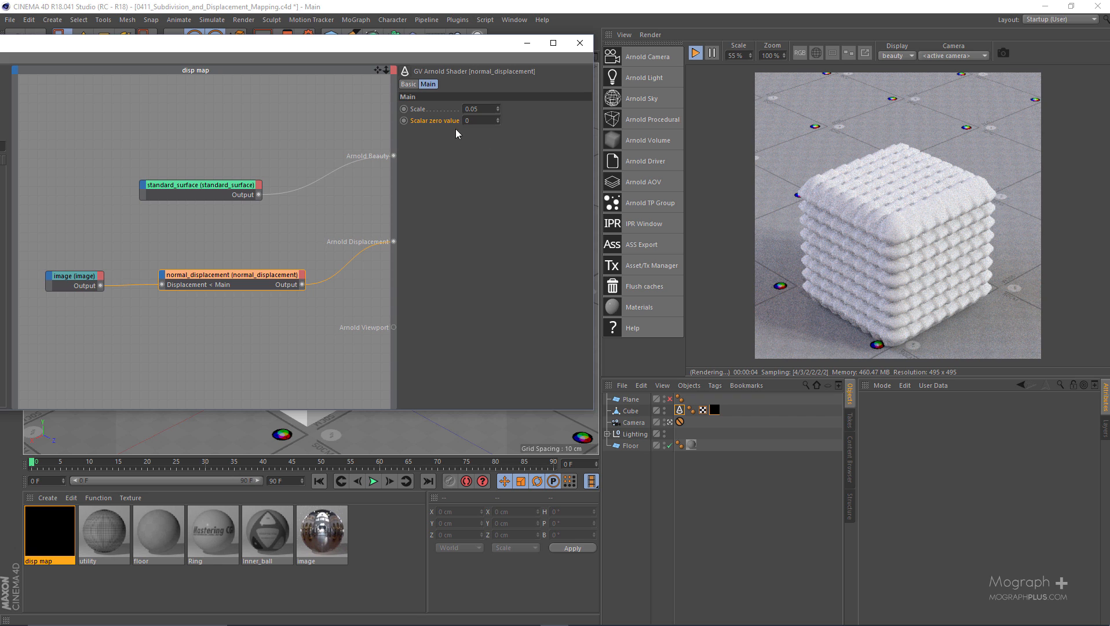
Set the displacement height to 50 cm in the cube's Arnold parameters
left_click(679, 410)
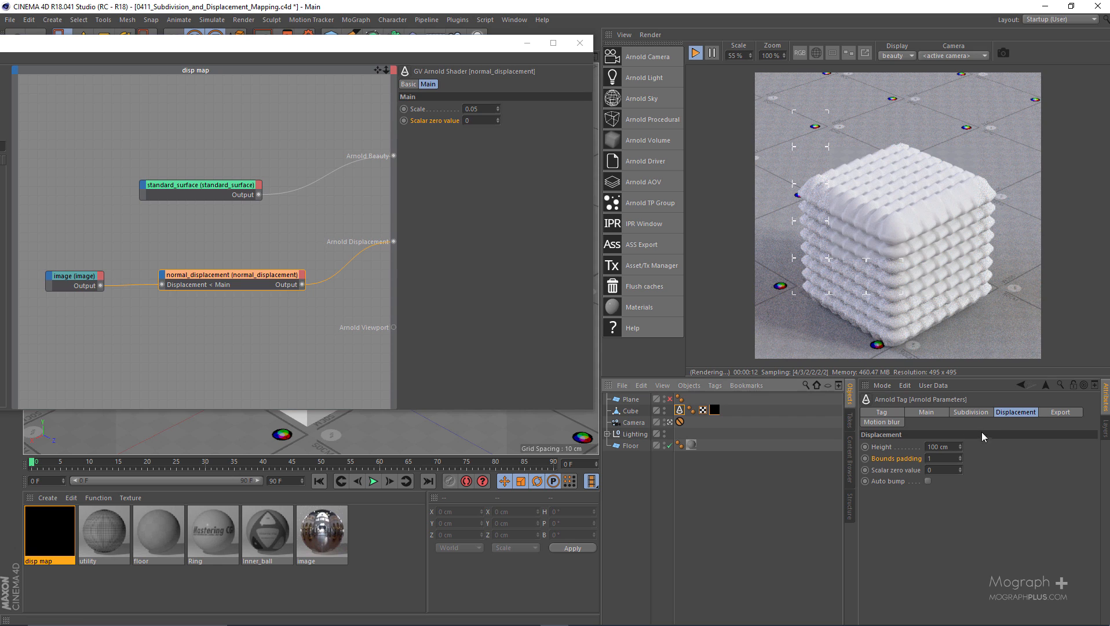
left_click(1006, 415)
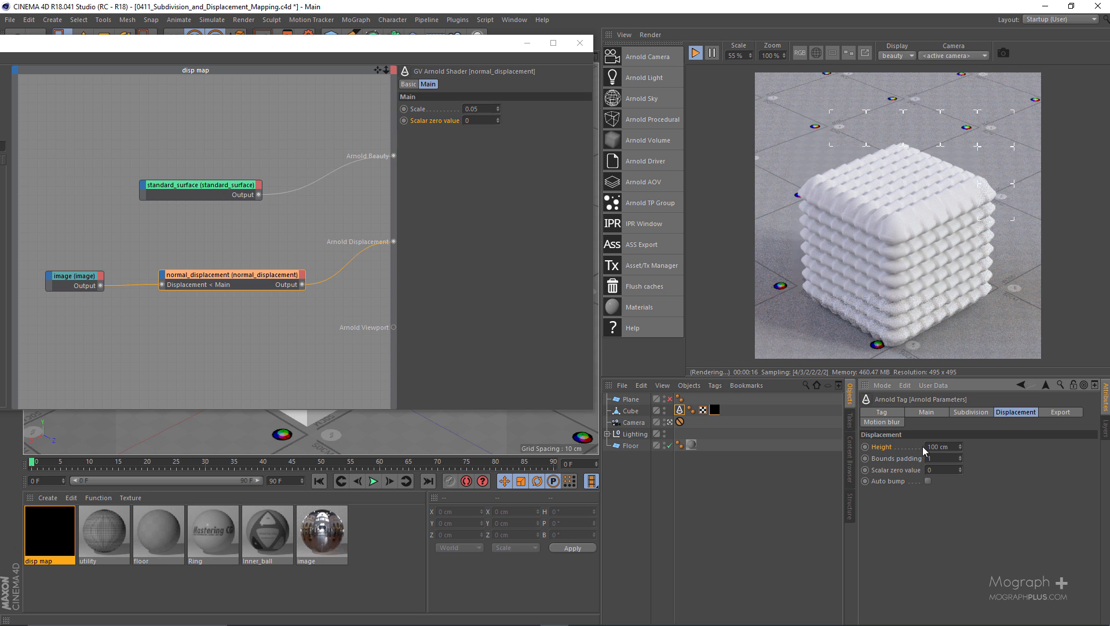
left_click(938, 446)
type("50")
key("Return")
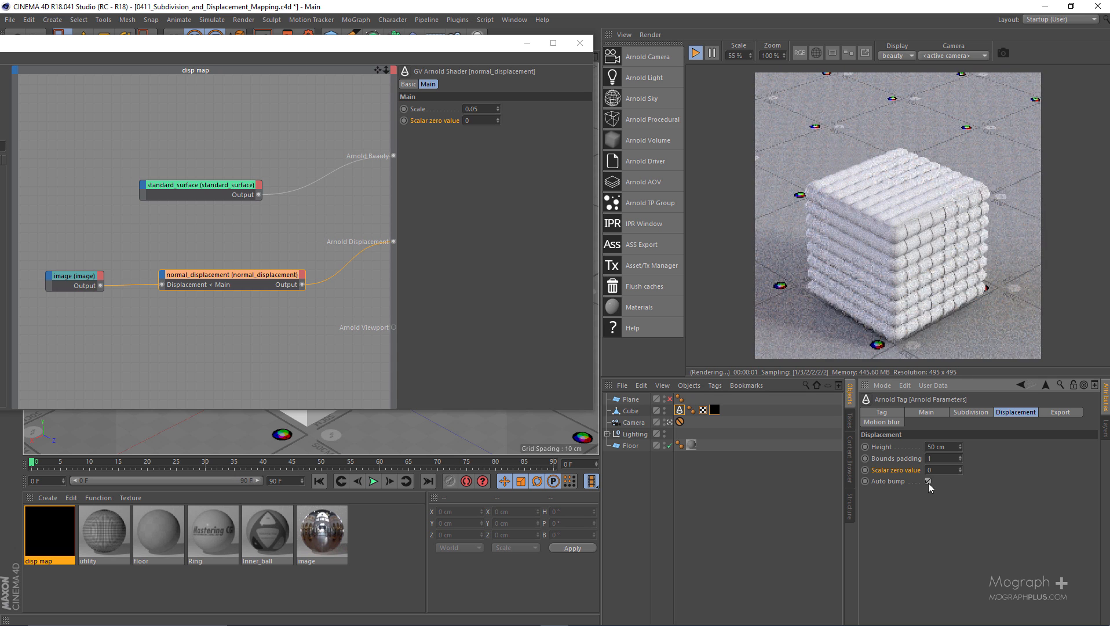
Inspect the cube's rendered surface up close and enable auto bump in its Arnold displacement settings
scroll(860, 284, "up", 3)
left_click_drag(912, 260, 846, 247)
scroll(842, 238, "down", 1)
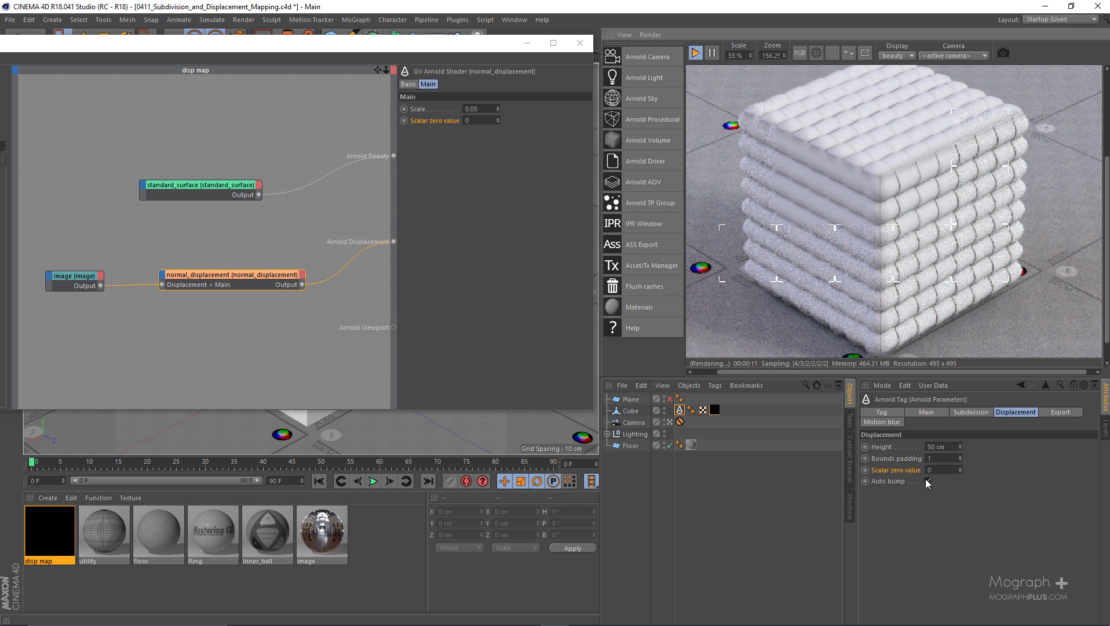
left_click(927, 482)
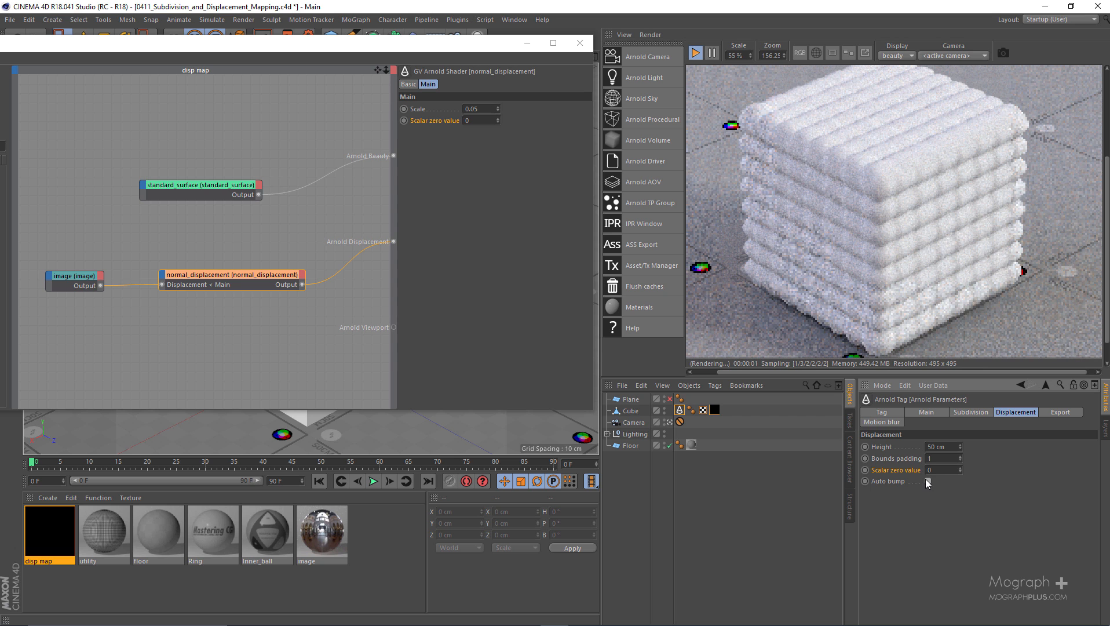
scroll(896, 271, "down", 1)
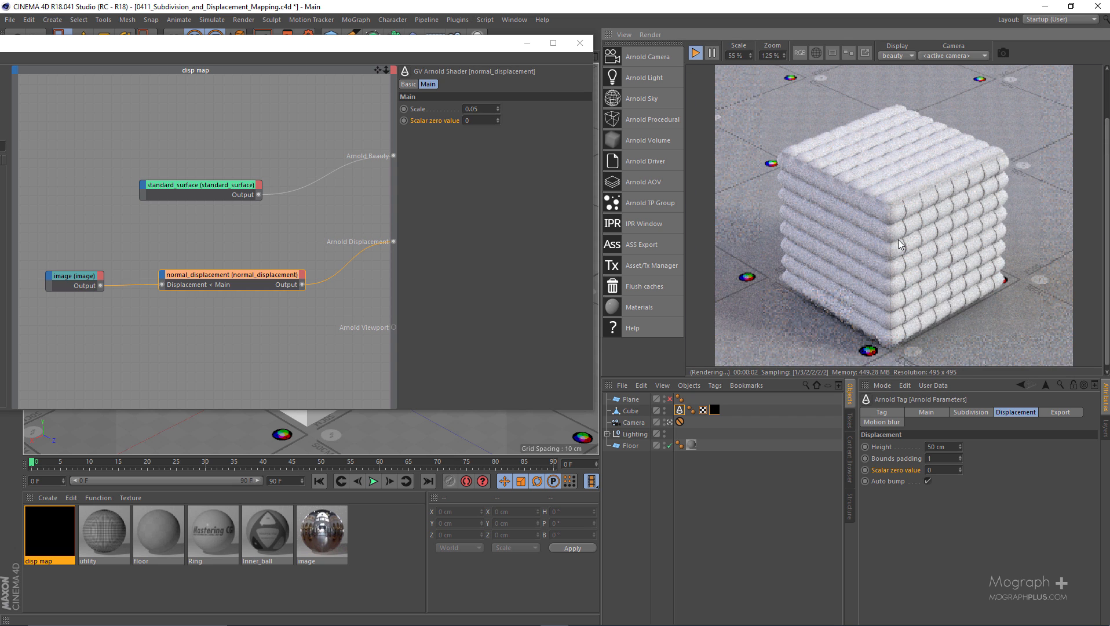
scroll(905, 195, "down", 1)
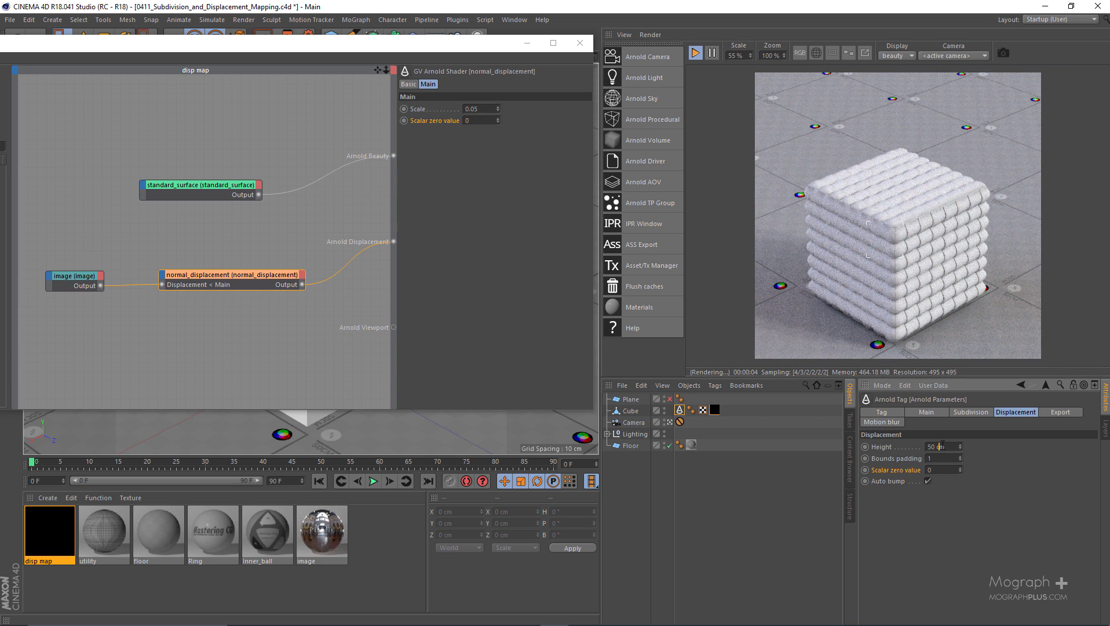
Try a displacement height of 75 cm on the cube and settle on 70 cm
left_click(942, 446)
type("75")
key("Return")
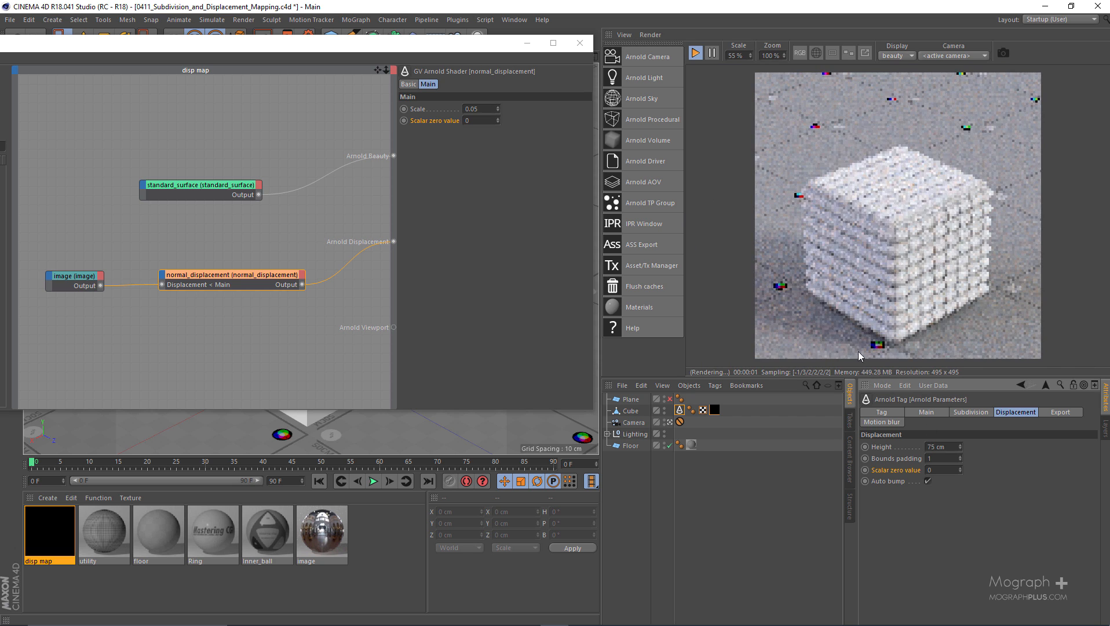
double_click(934, 446)
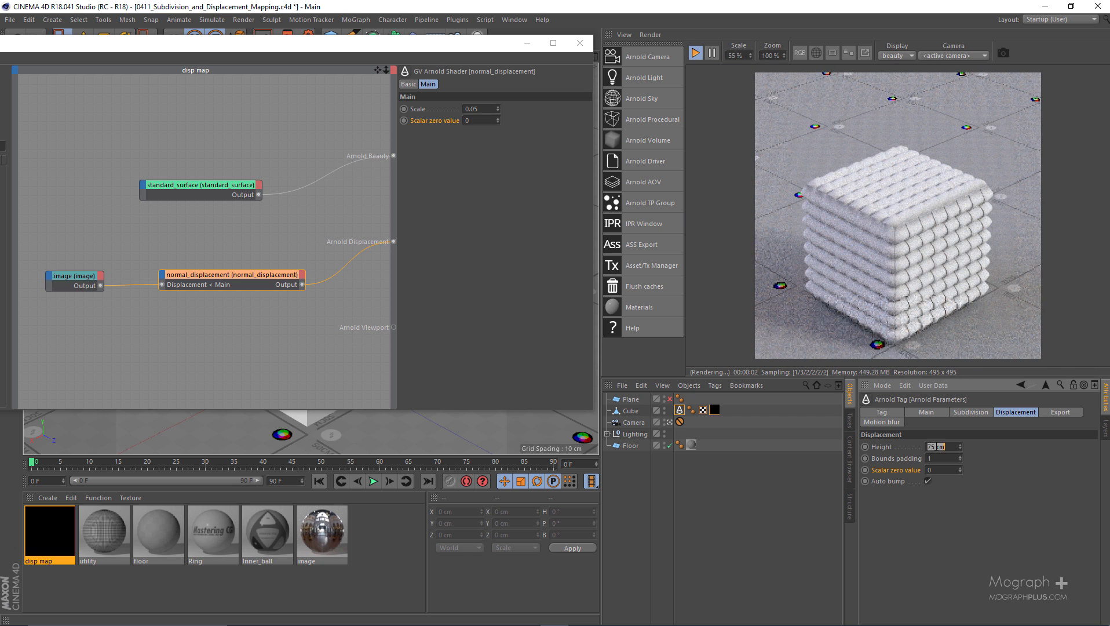
type("70")
key("Return")
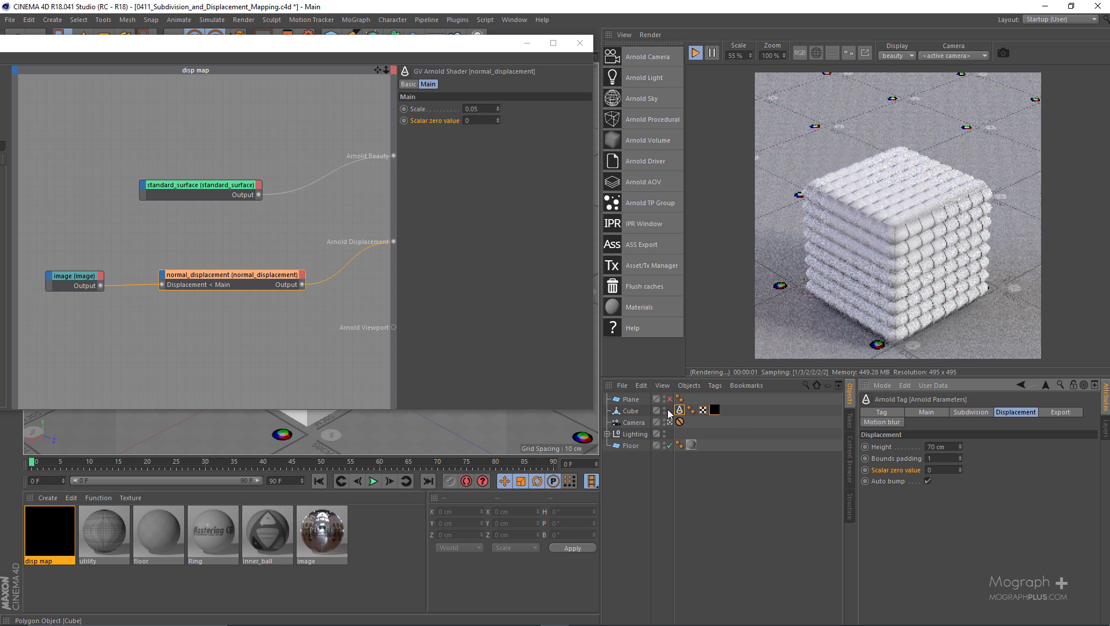
Hide the cube and enable the plane in the scene
left_click(665, 413)
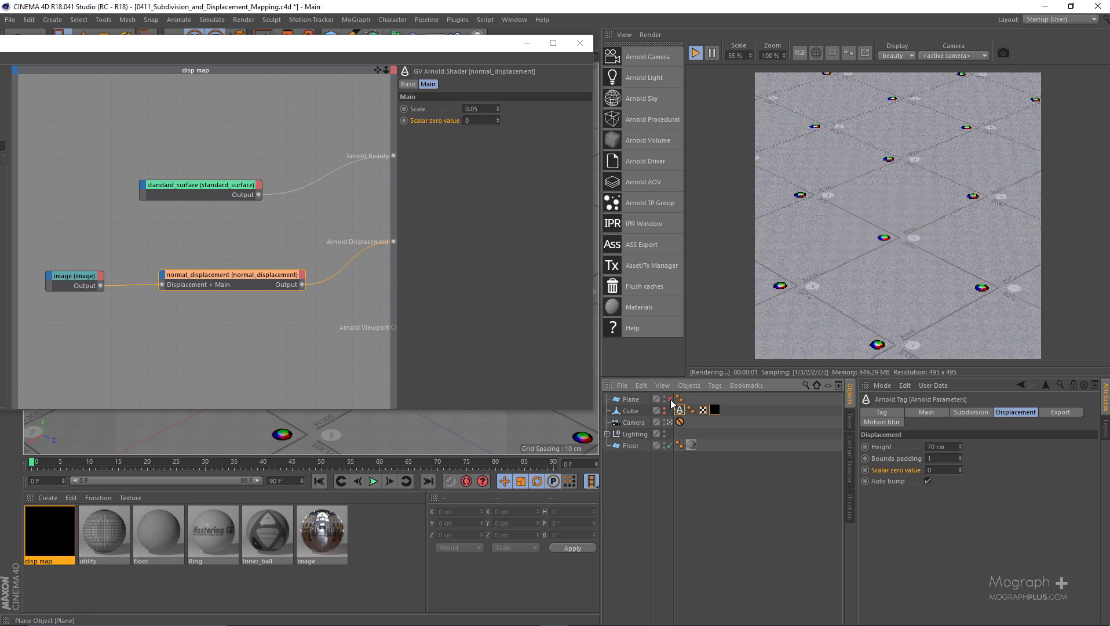
left_click(670, 398)
Create a new Arnold standard_surface material and name it vector_disp
left_click(47, 498)
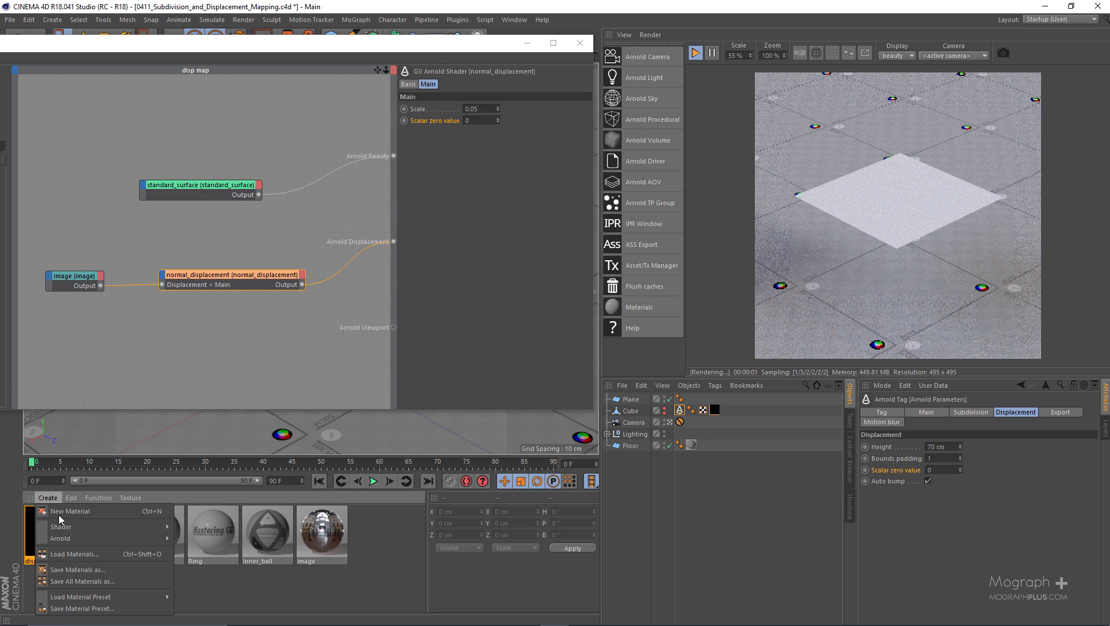
mouse_move(210, 555)
left_click(247, 588)
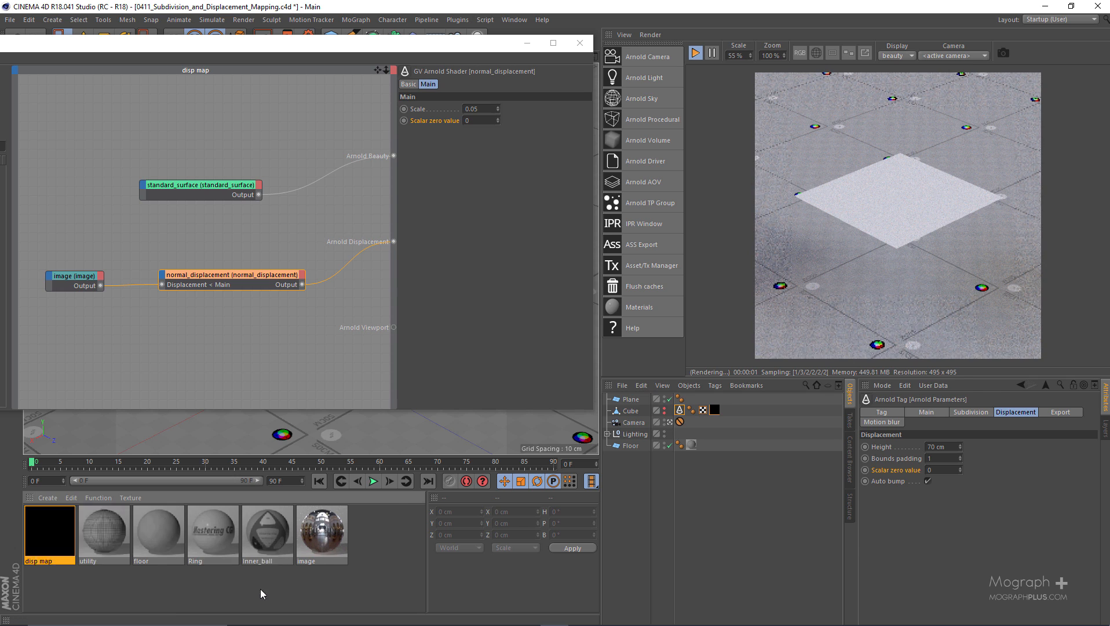
left_click(43, 563)
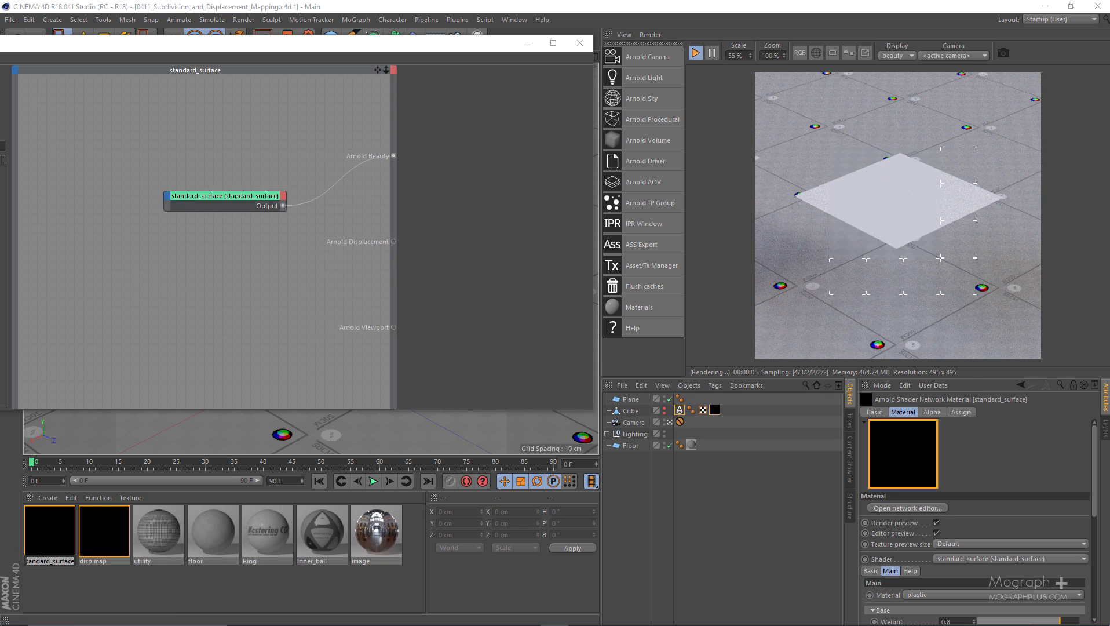
type("vector_disp")
key("Return")
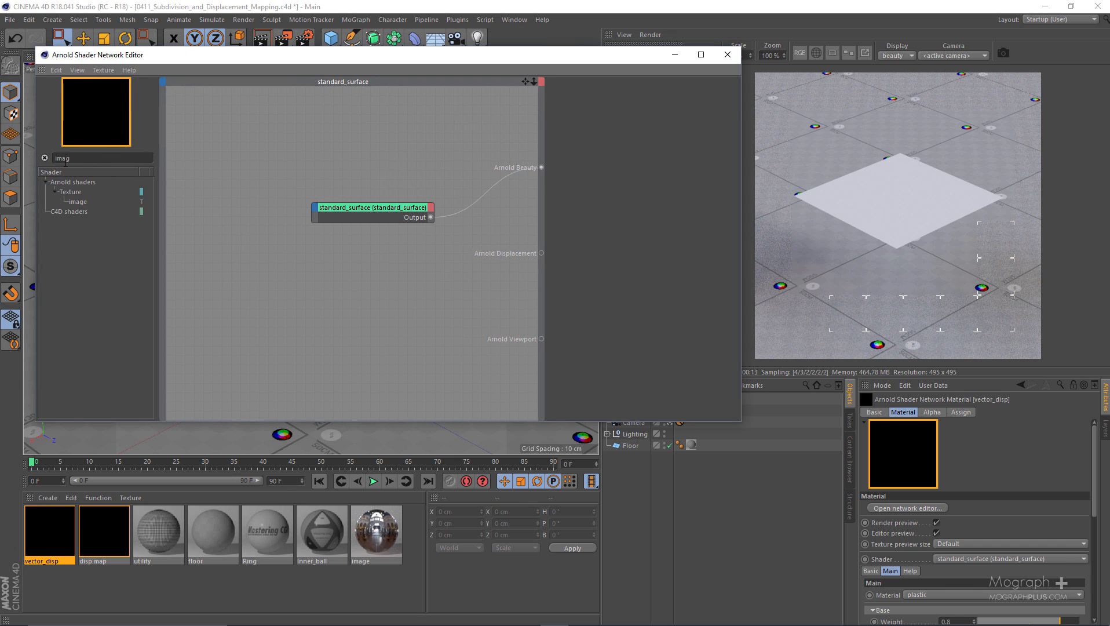
Add a vector_displacement shader to the vector_disp network and connect its output to Arnold Displacement
double_click(93, 158)
type("dis")
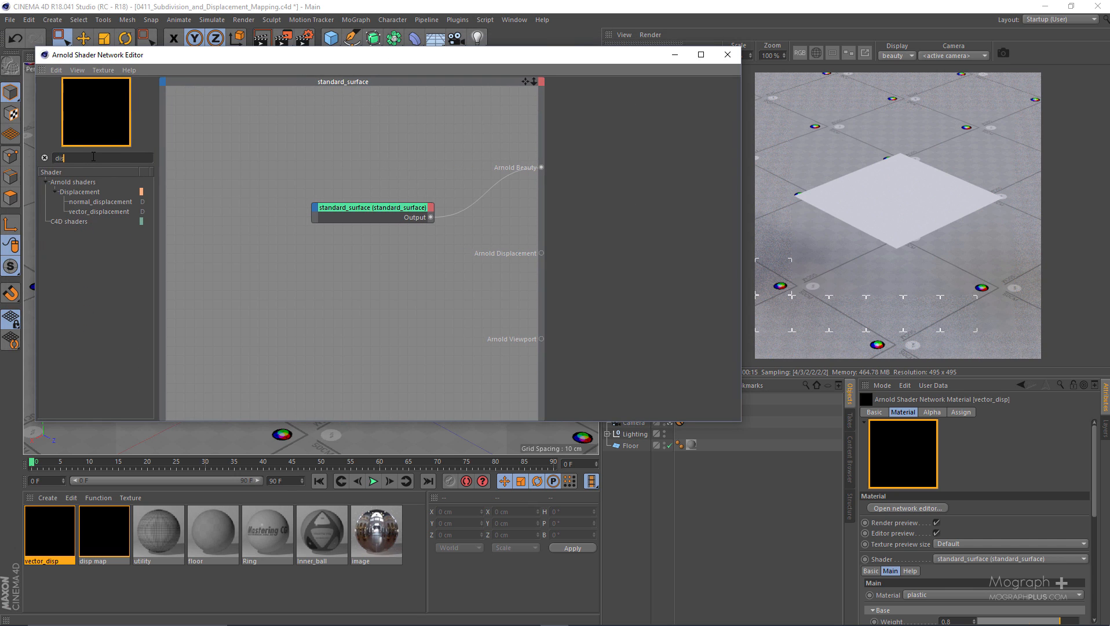
left_click_drag(111, 215, 394, 298)
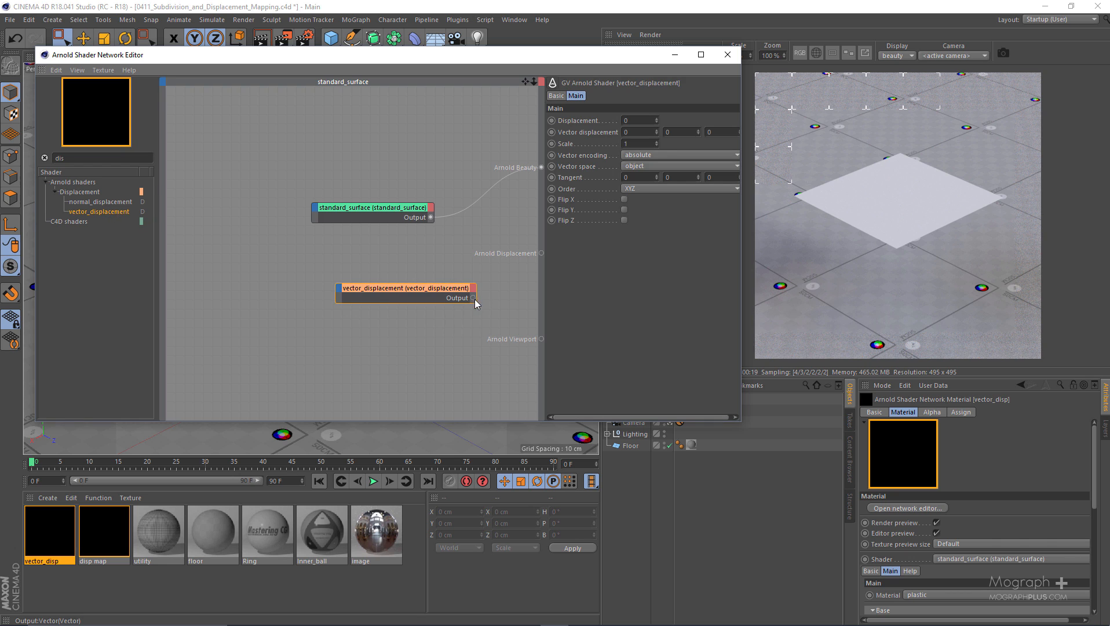
left_click_drag(473, 297, 542, 254)
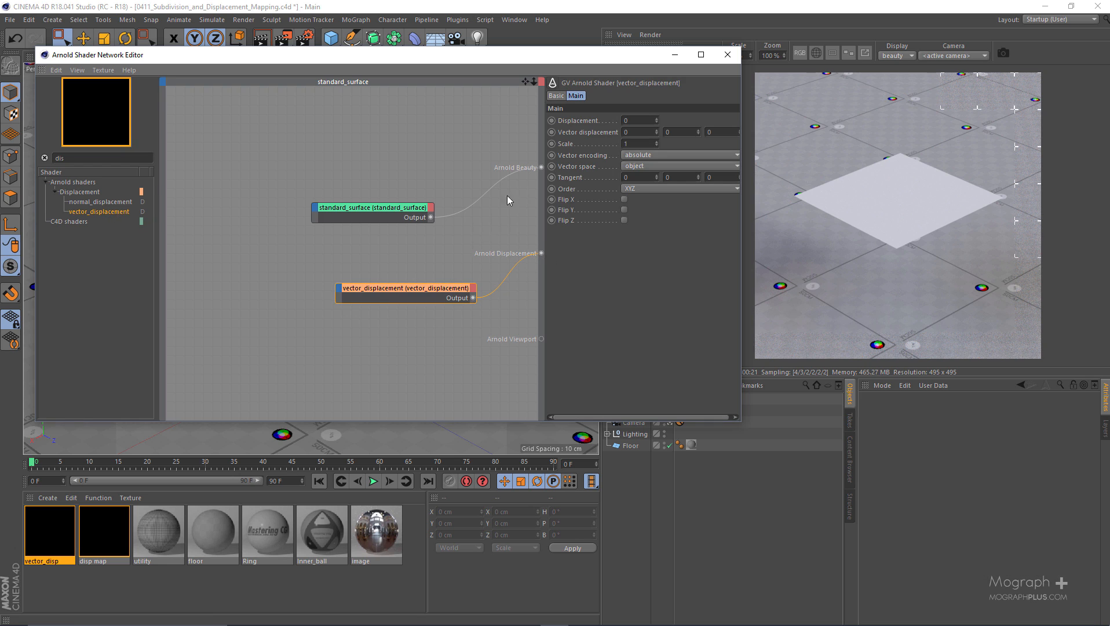
left_click(542, 82)
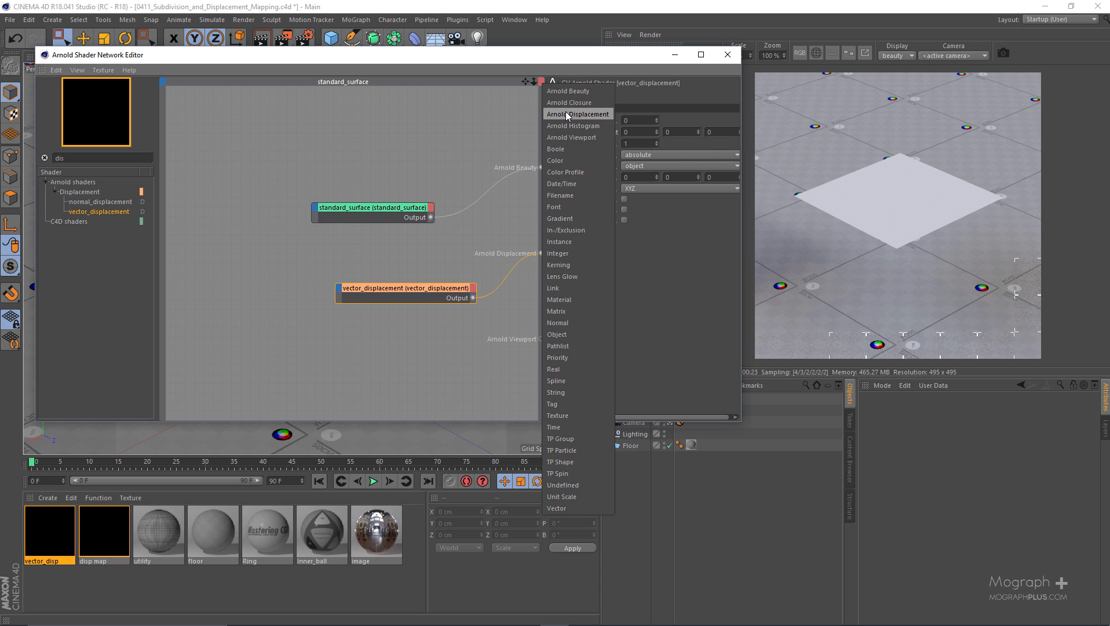
left_click(370, 233)
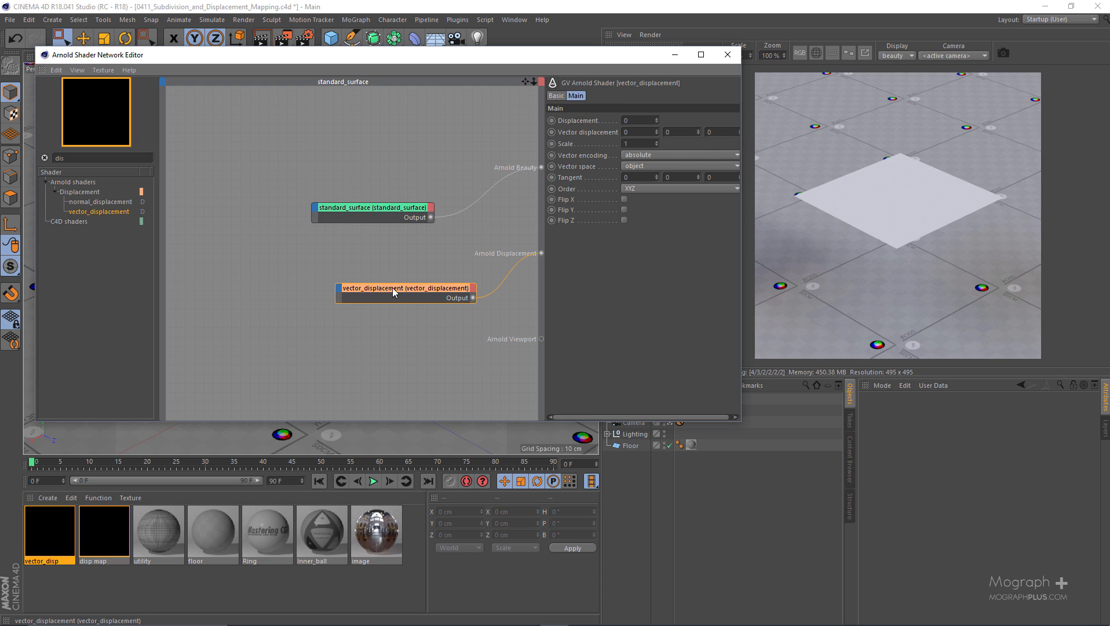
left_click_drag(392, 287, 399, 262)
Add an image shader to the vector_disp network and load the texture disp_vector_ear_Displacement_Source_6_Target_0.tif
left_click_drag(590, 55, 640, 66)
double_click(181, 167)
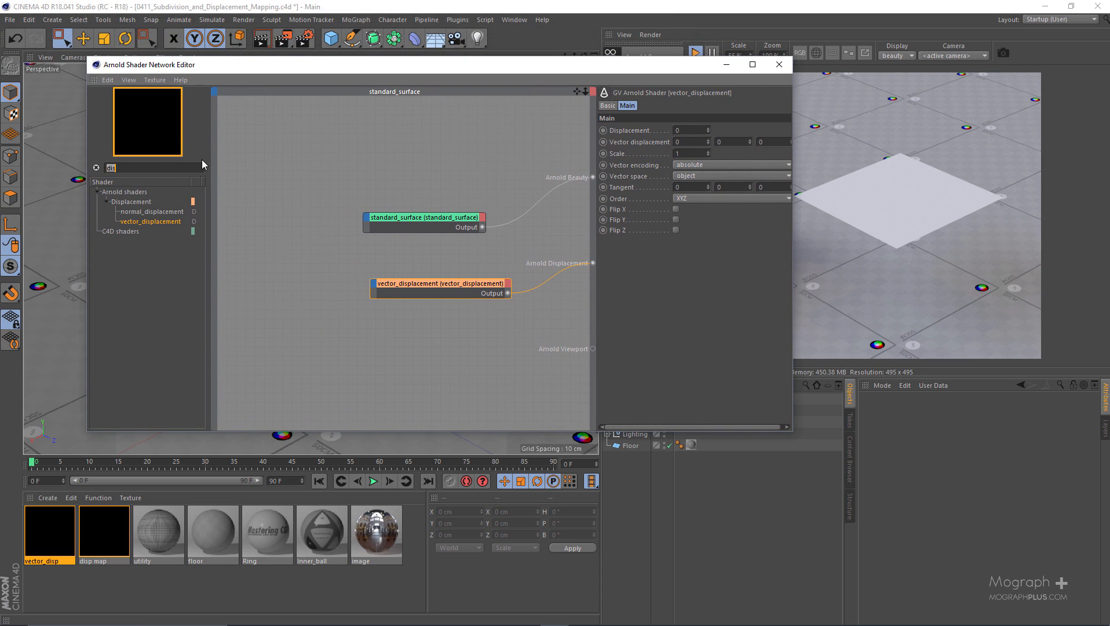
type("image")
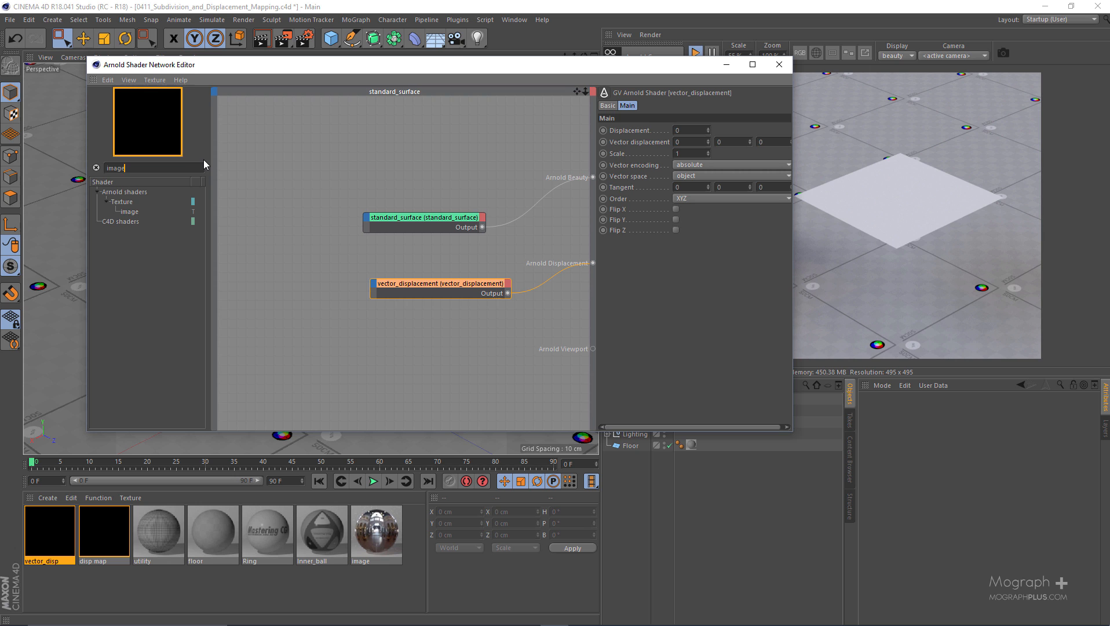
left_click_drag(138, 213, 307, 292)
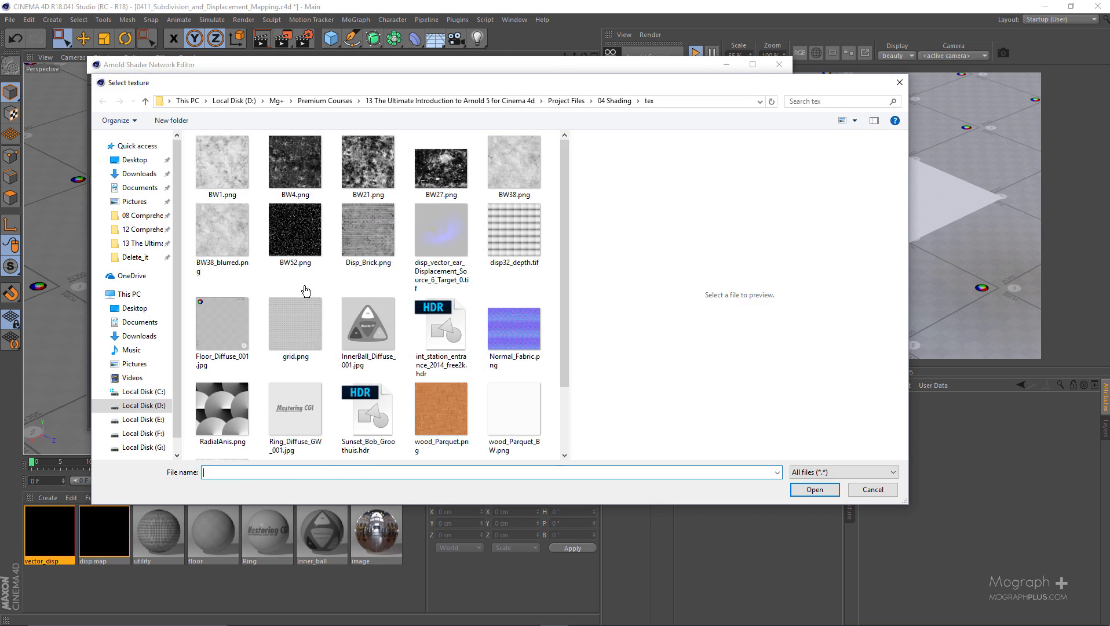
double_click(441, 232)
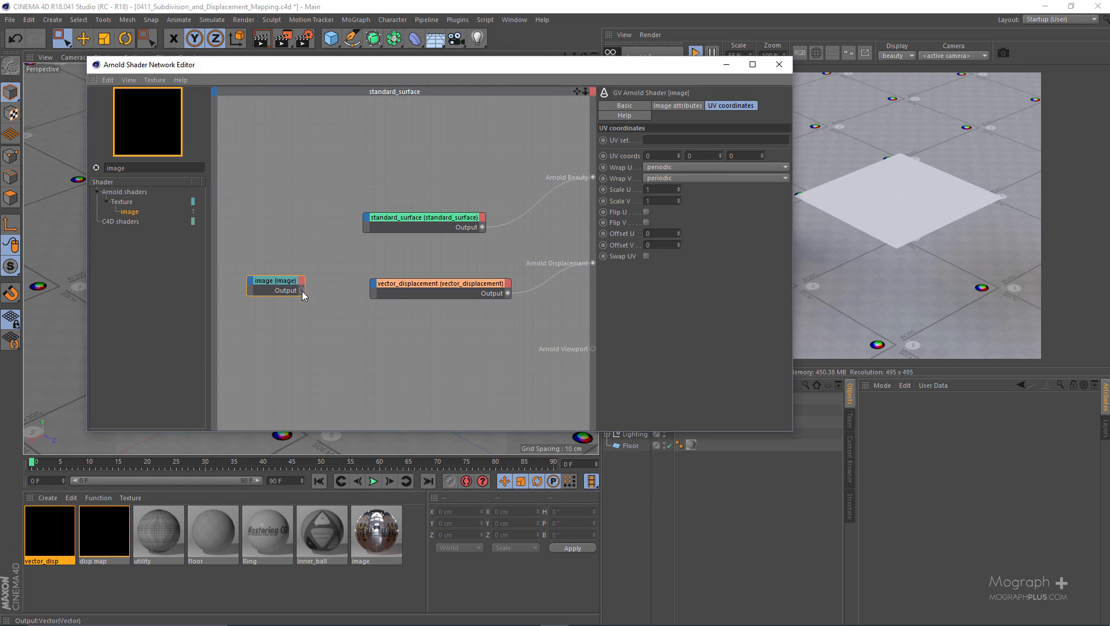
Connect the image shader's output to the Vector displacement input of the vector_displacement shader
left_click_drag(302, 290, 375, 293)
mouse_move(406, 290)
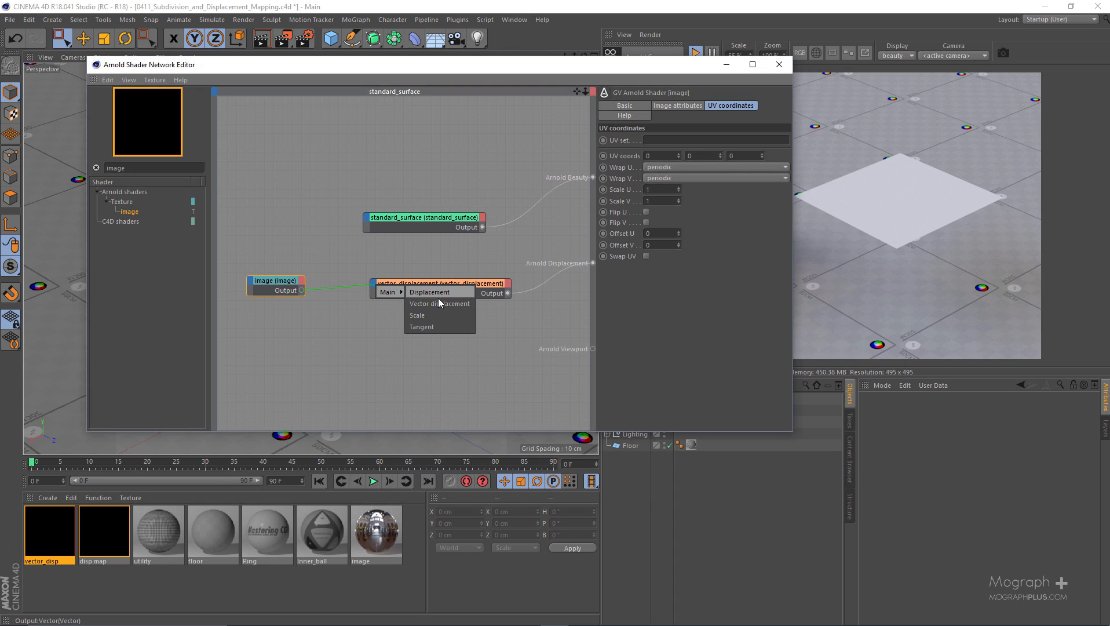
left_click(439, 300)
Apply the vector_disp material to the Plane and convert the plane to an editable polygon object
left_click_drag(710, 68, 499, 65)
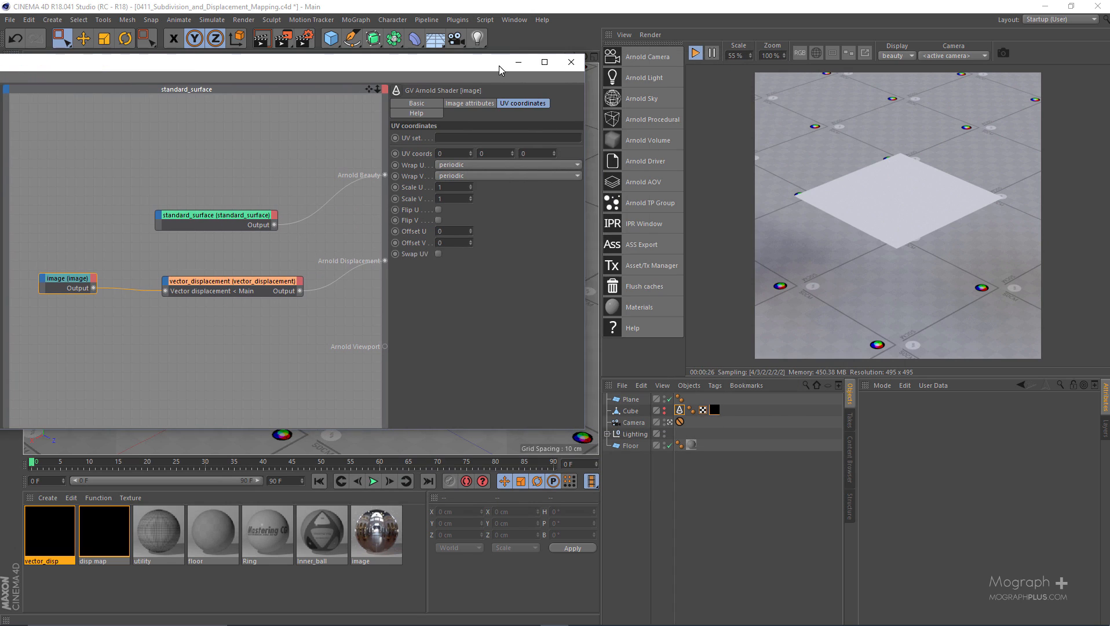
left_click_drag(605, 418, 631, 400)
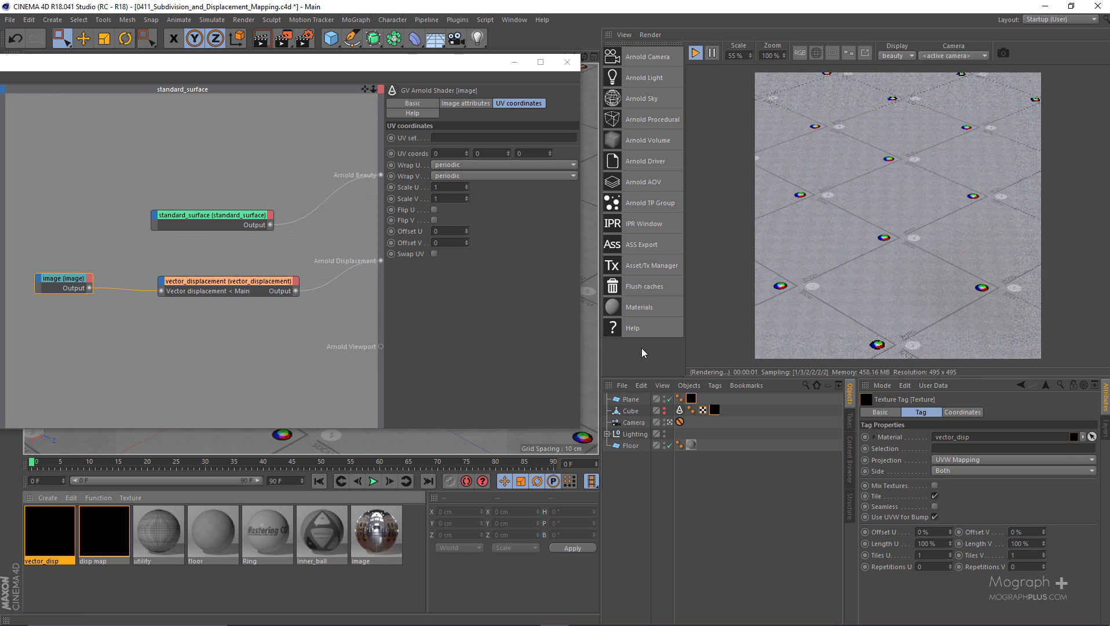
left_click(630, 400)
key("c")
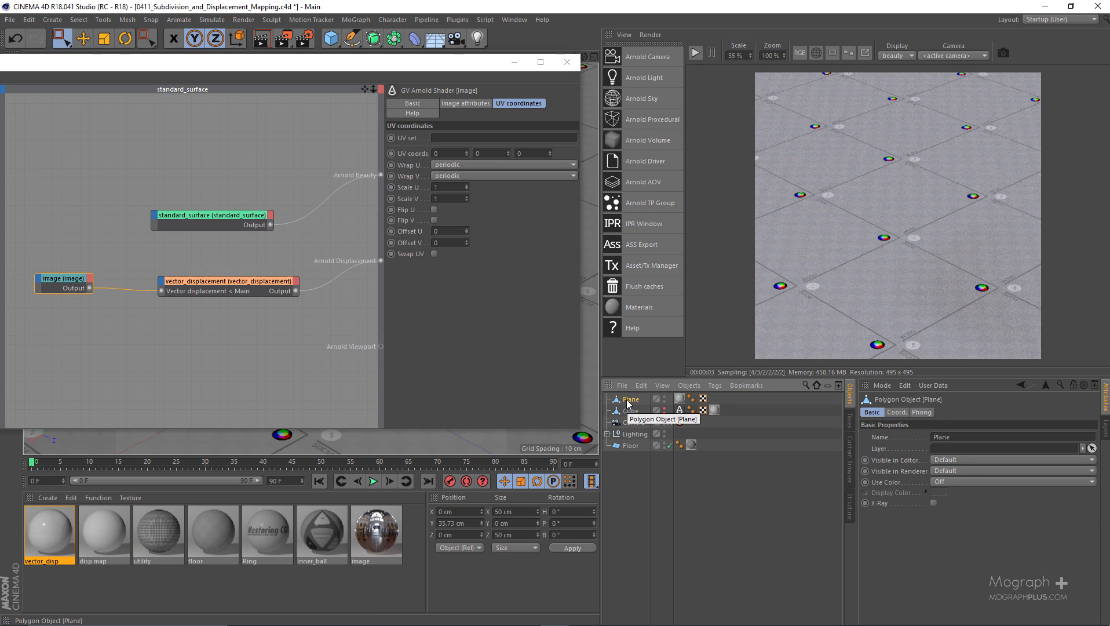
Add an Arnold Parameters tag to the Plane and set its subdivision to catclark with 5 iterations
right_click(628, 401)
mouse_move(718, 183)
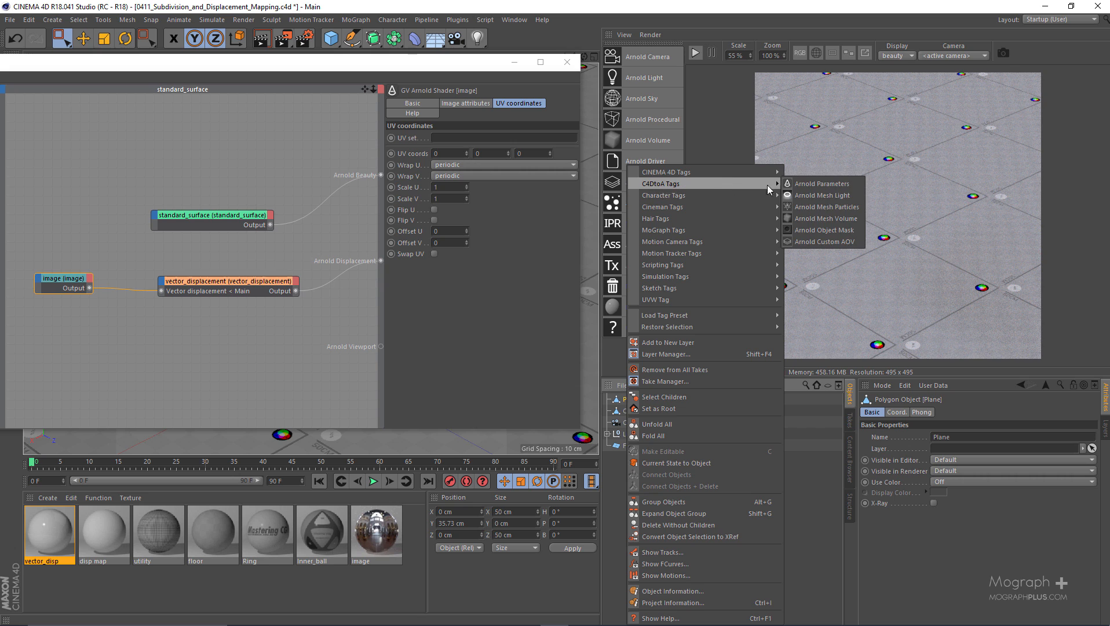
left_click(821, 184)
left_click(956, 412)
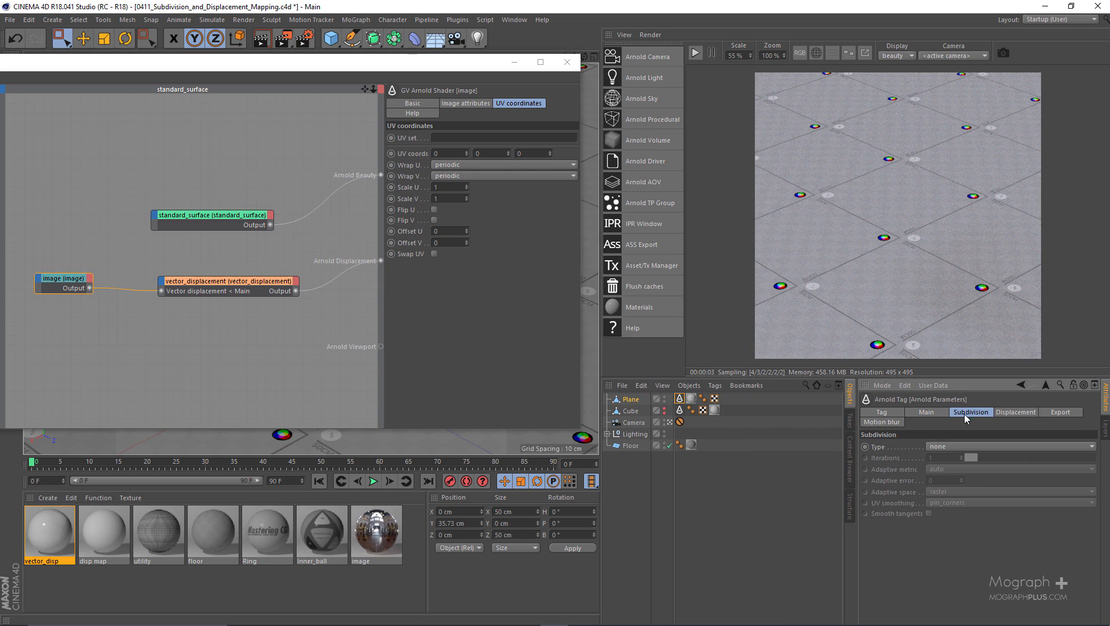
left_click(934, 445)
left_click(958, 469)
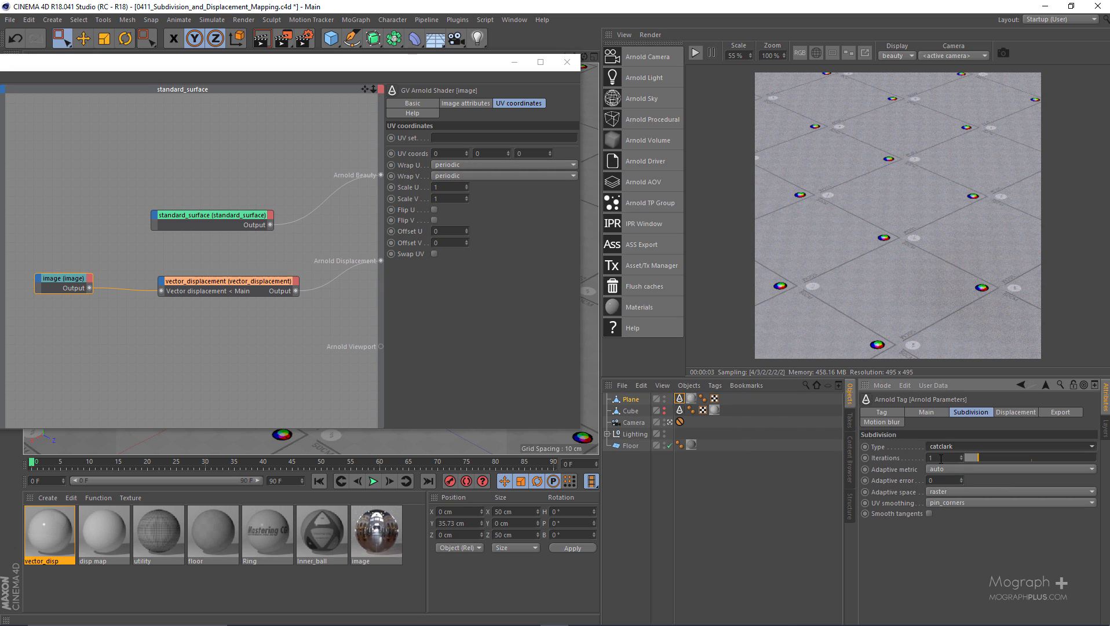
type("5")
key("Return")
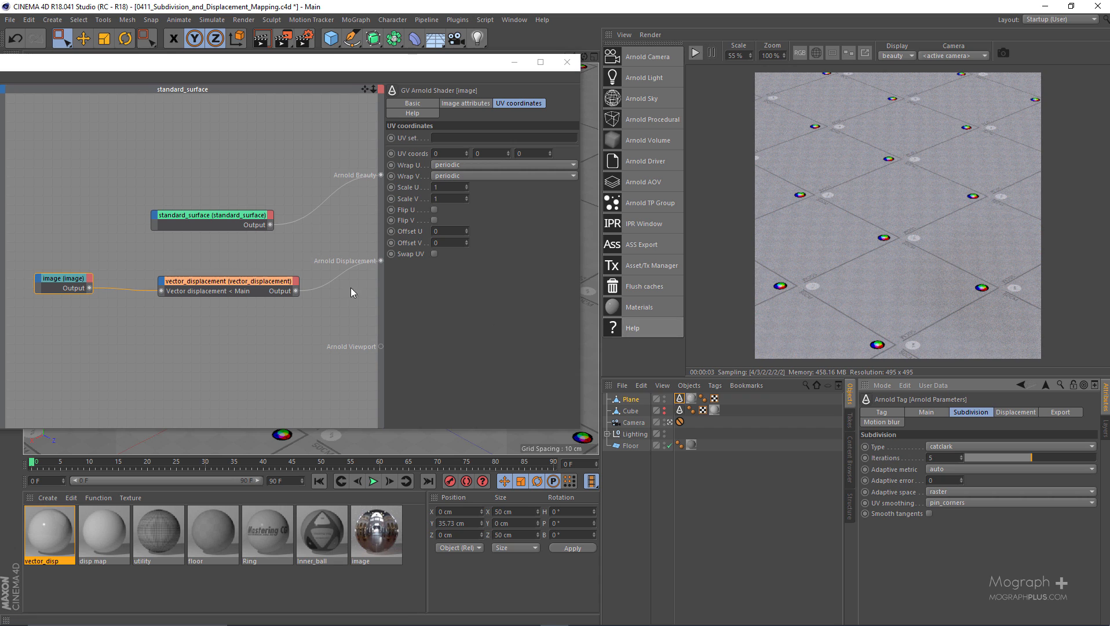
Show the vector_displacement shader's settings and start the Arnold IPR render
left_click_drag(230, 264, 244, 308)
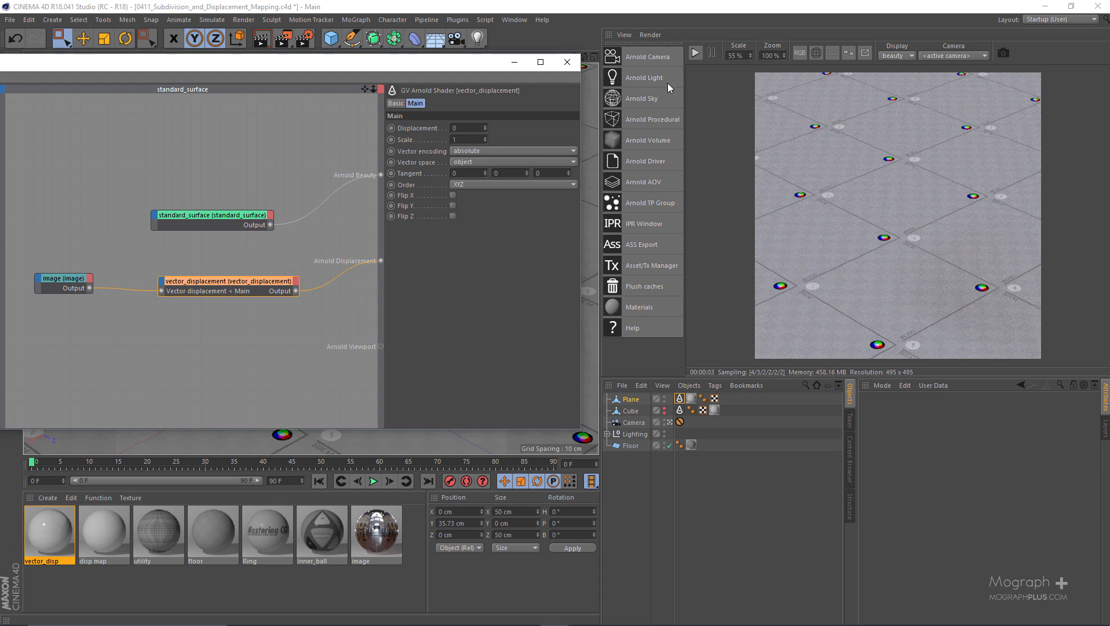
left_click(695, 52)
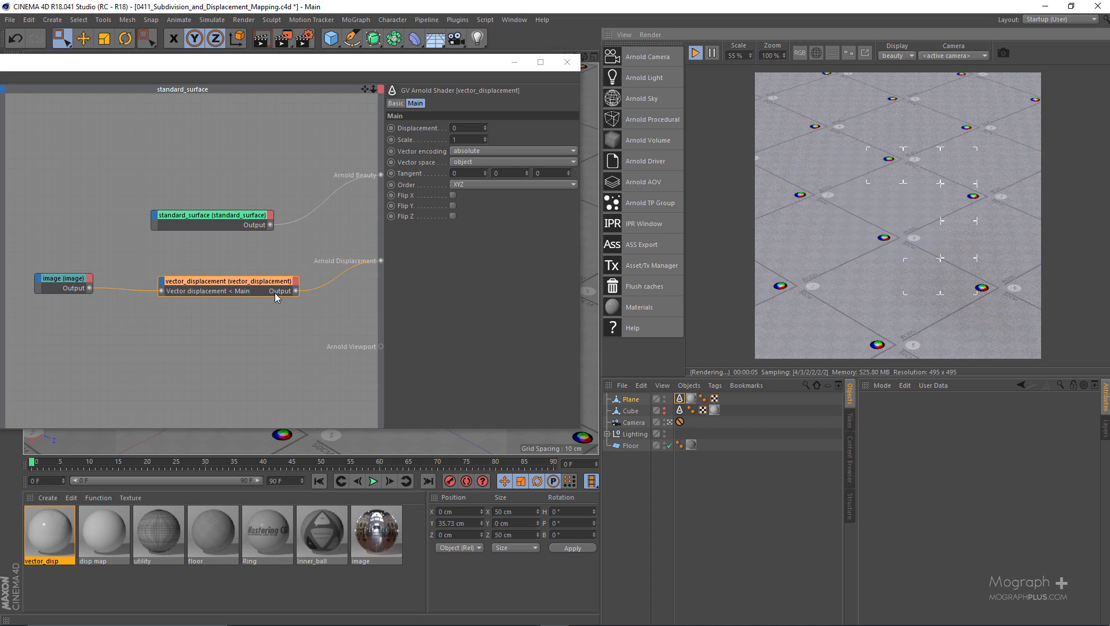
left_click_drag(262, 248, 242, 332)
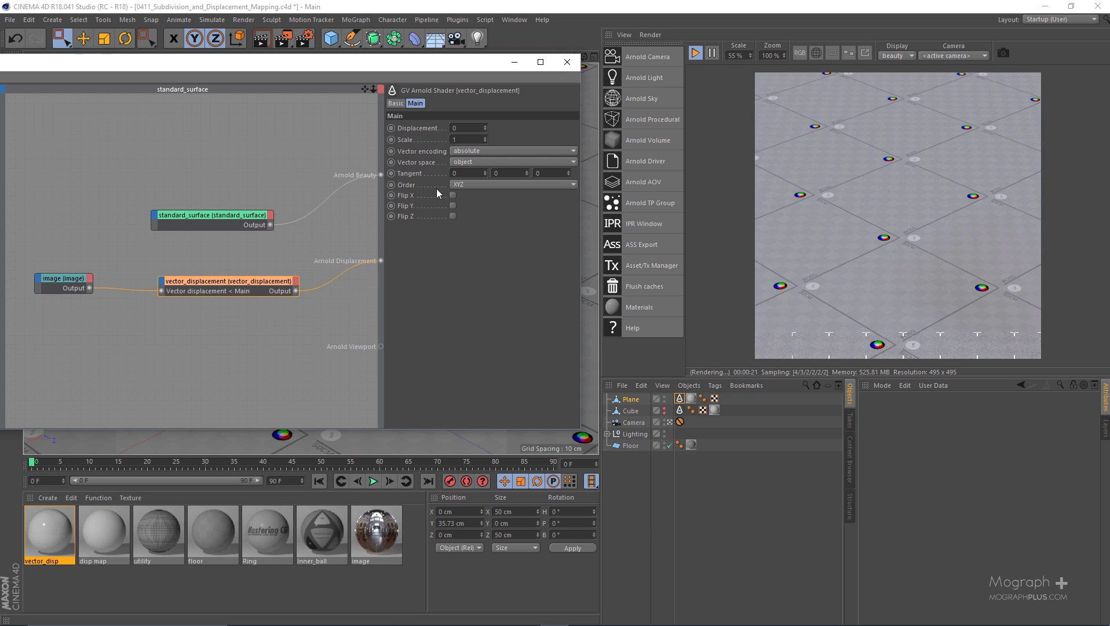
Set the vector_displacement shader's vector space to tangent and its order to XZY
left_click(479, 159)
left_click(474, 193)
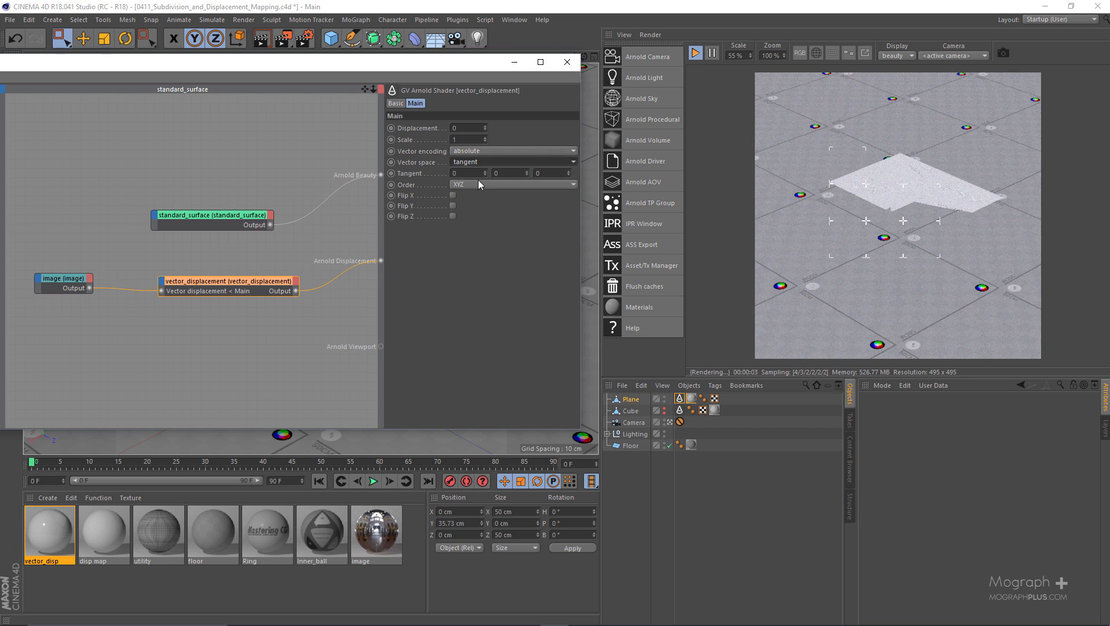
left_click(480, 184)
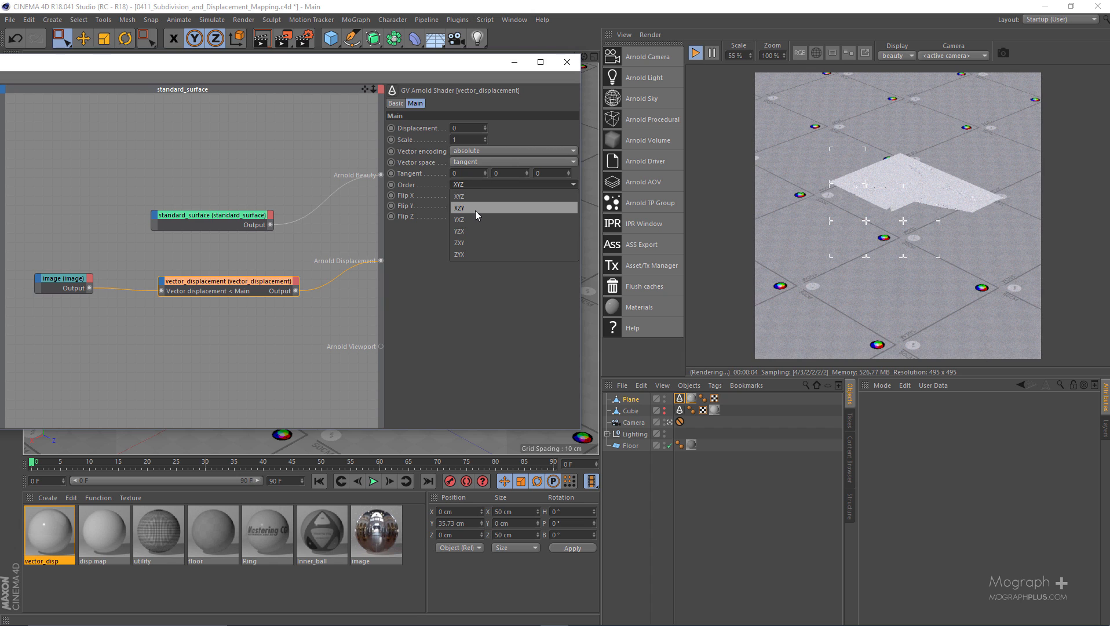
left_click(475, 210)
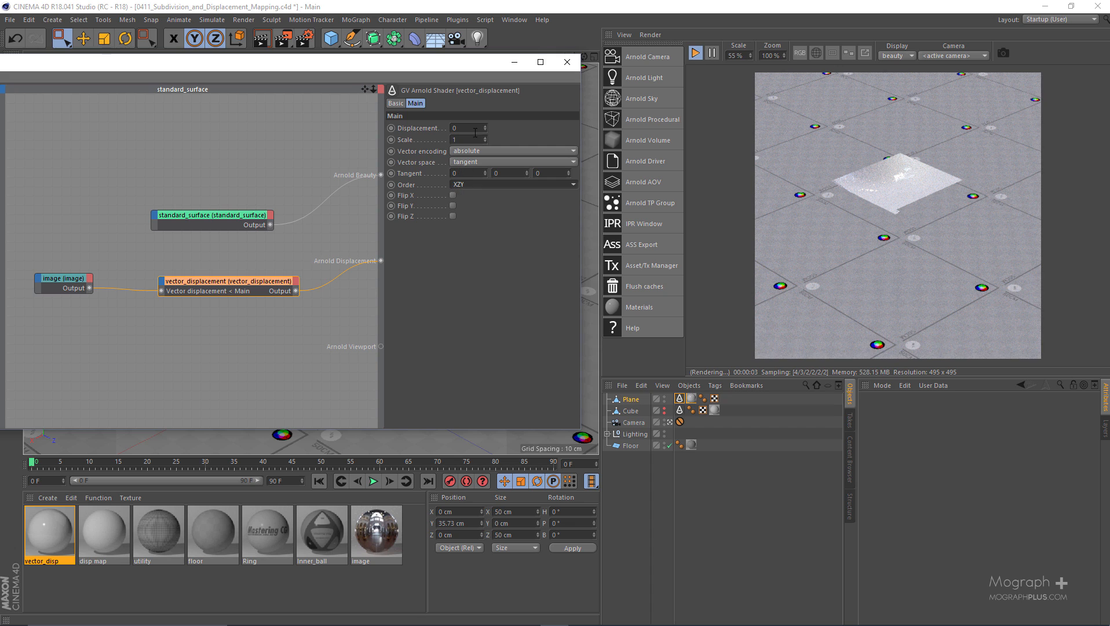
Set the vector_displacement scale to 0.3 and the standard_surface shader's specular weight to 0
left_click_drag(462, 139, 434, 139)
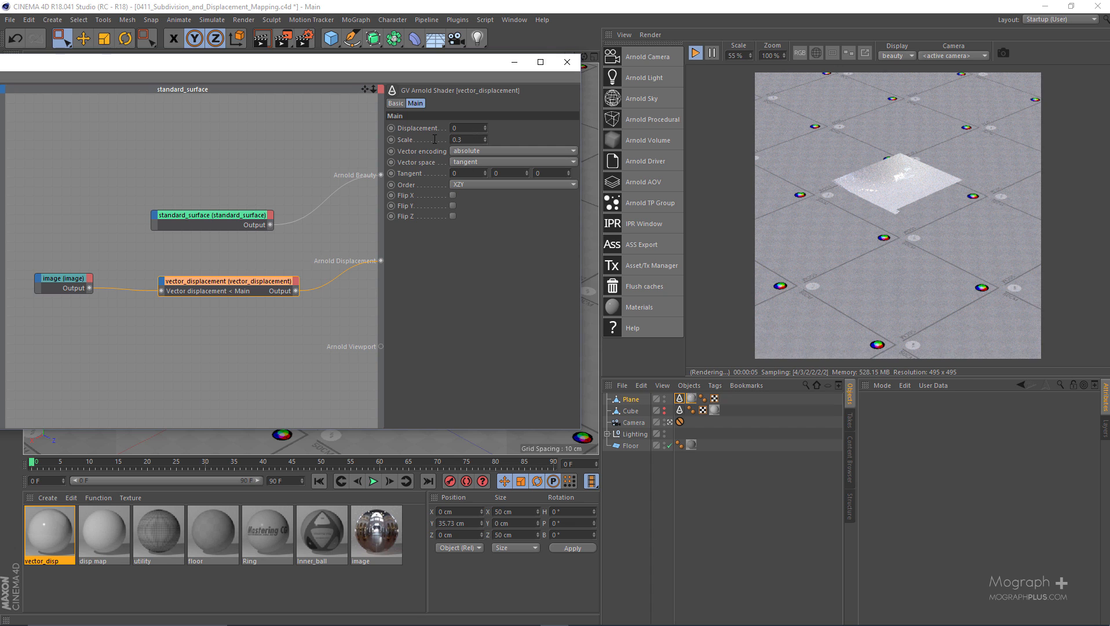
key("Return")
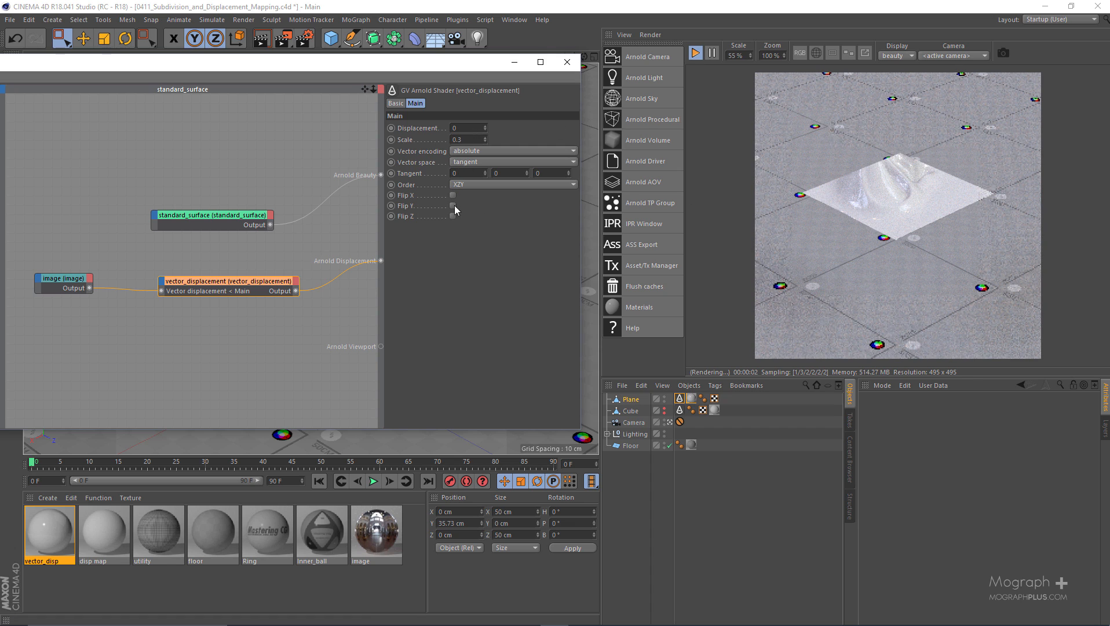
left_click(212, 219)
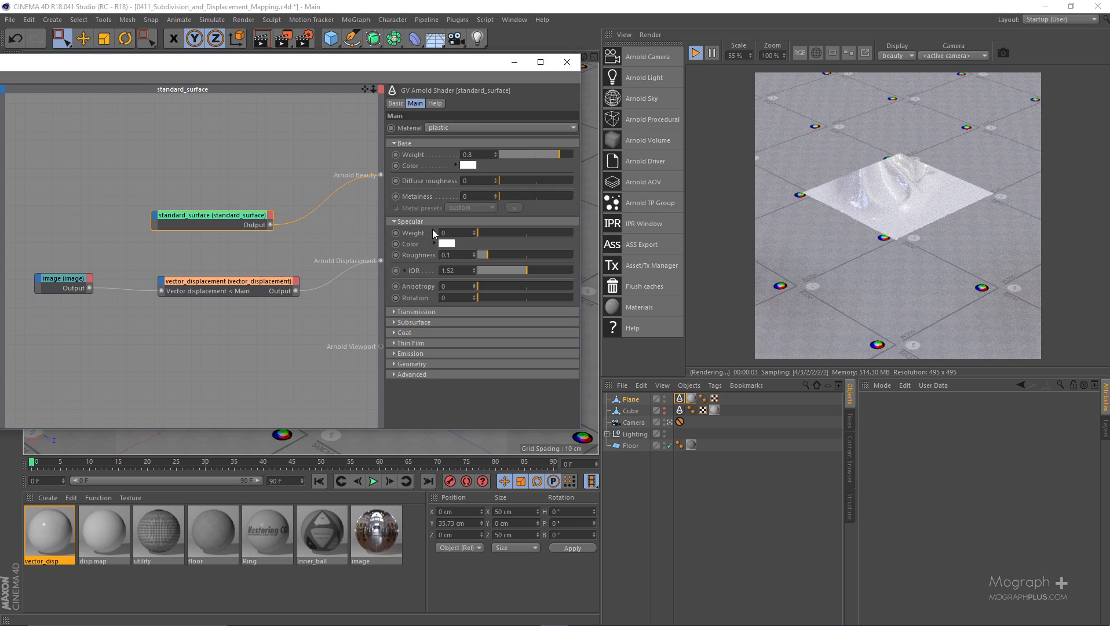
left_click(272, 285)
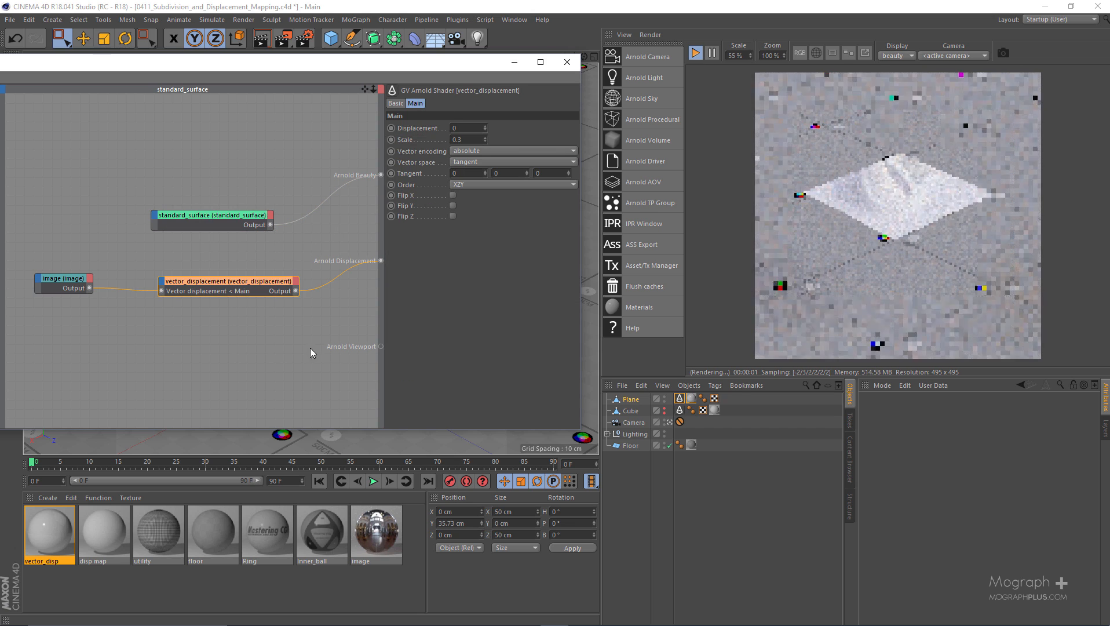
Try a displacement bounds padding of 0.01 on the Plane's Arnold tag and settle on 1
left_click(680, 399)
left_click(1016, 411)
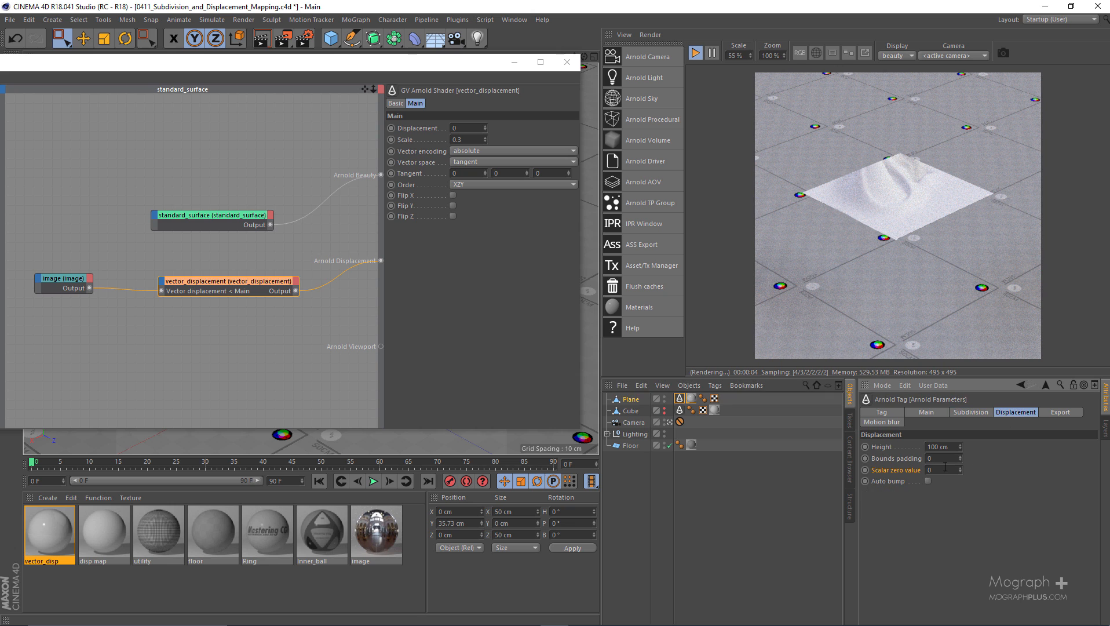
left_click(948, 458)
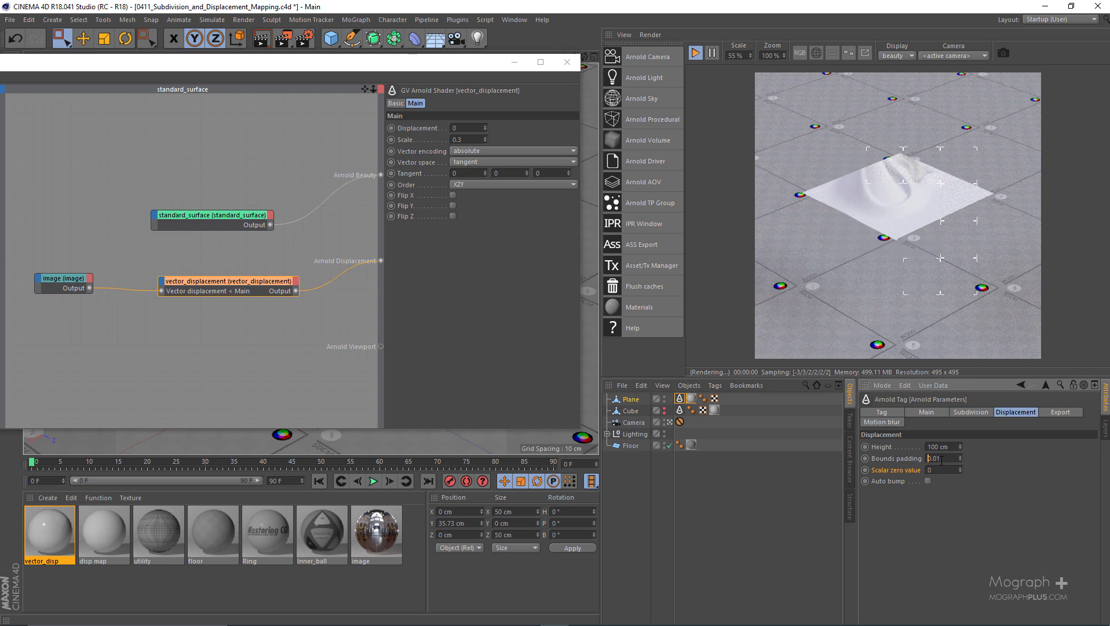
type("0.01")
key("Return")
key("BackSpace")
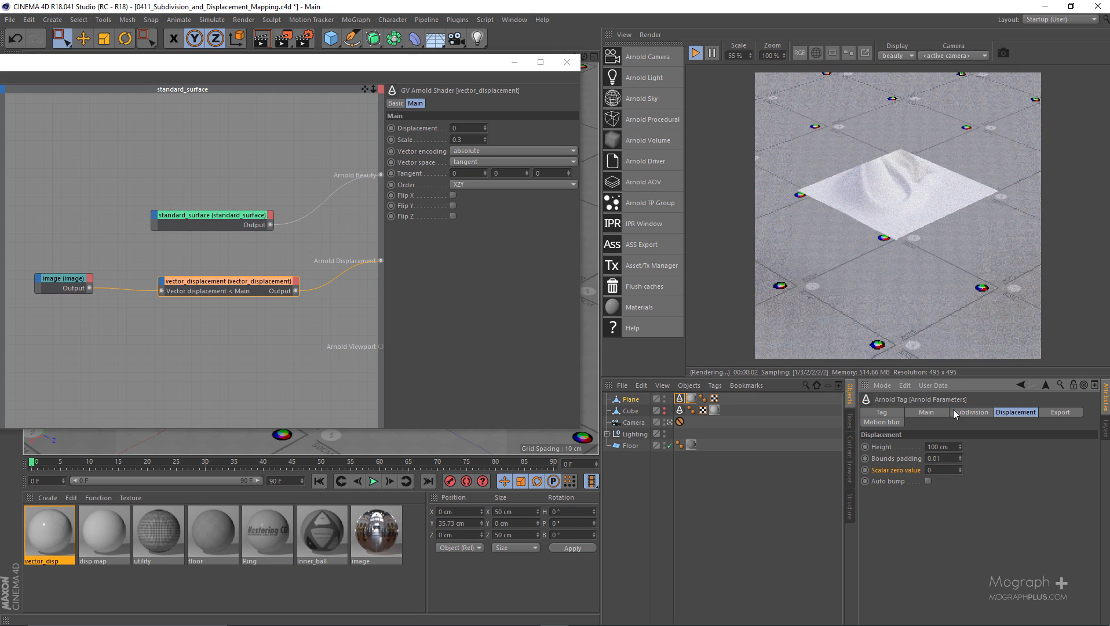
type("1")
key("Return")
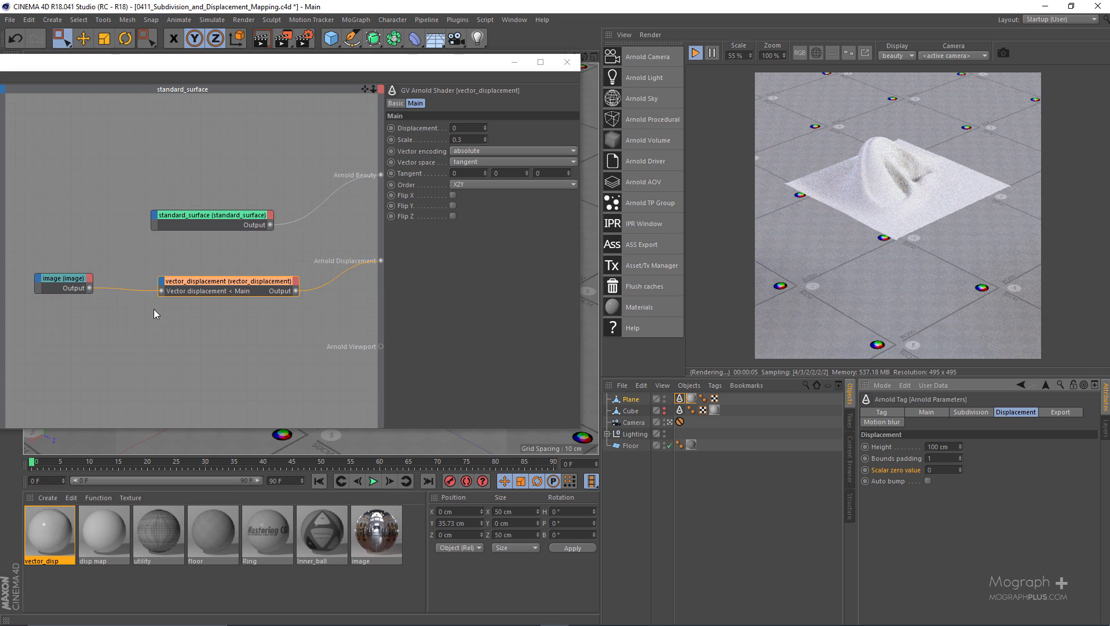
Try a displacement value of 1 on the vector_displacement shader and set it back to 0
left_click(176, 264)
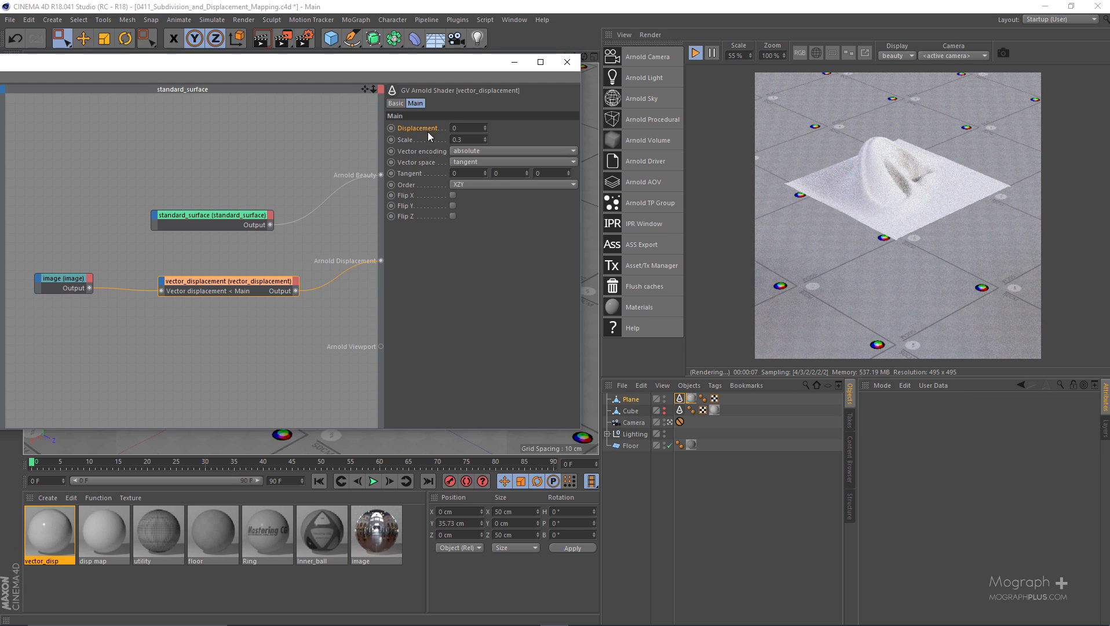
left_click_drag(458, 128, 431, 132)
type("1")
key("Return")
type("0")
key("Return")
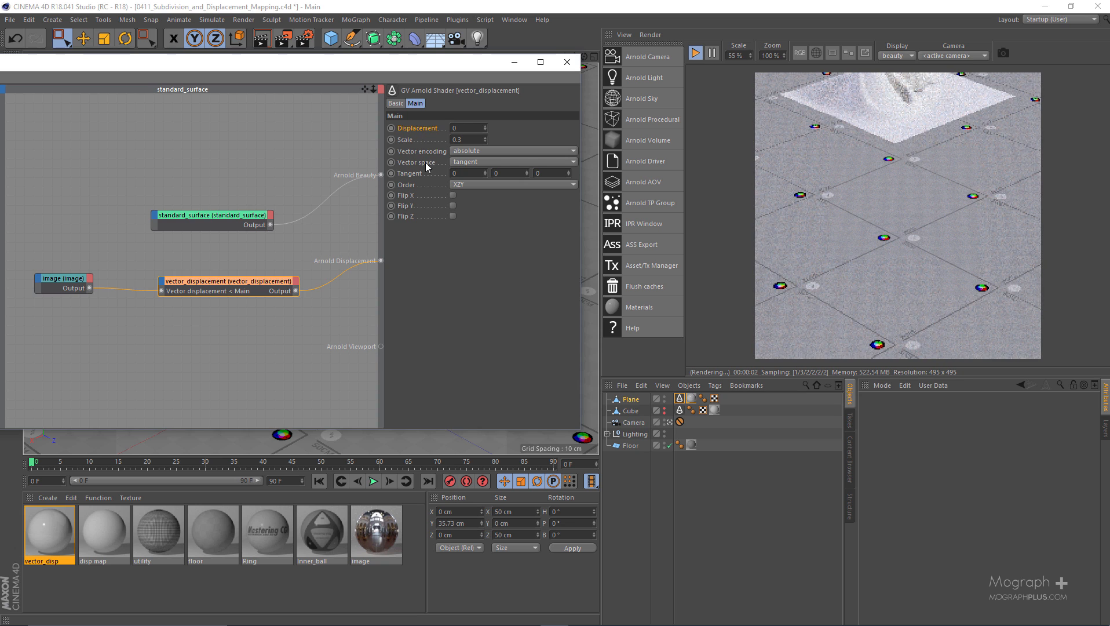
Examine the vector_displacement shader's scale, vector encoding, vector space, tangent, order and flip options
left_click(461, 139)
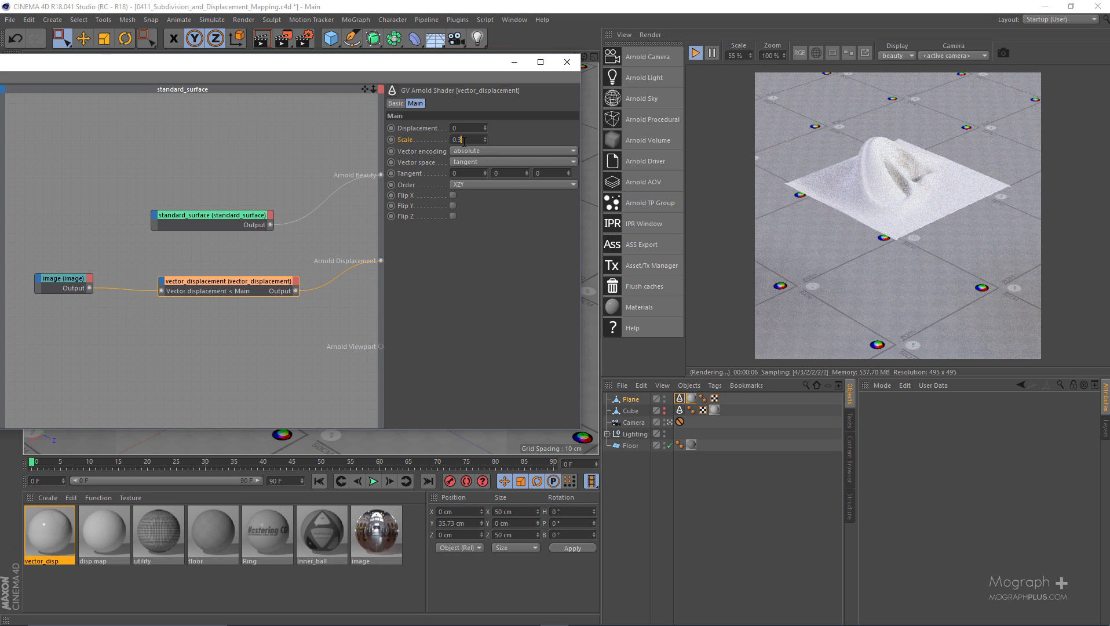
left_click(470, 152)
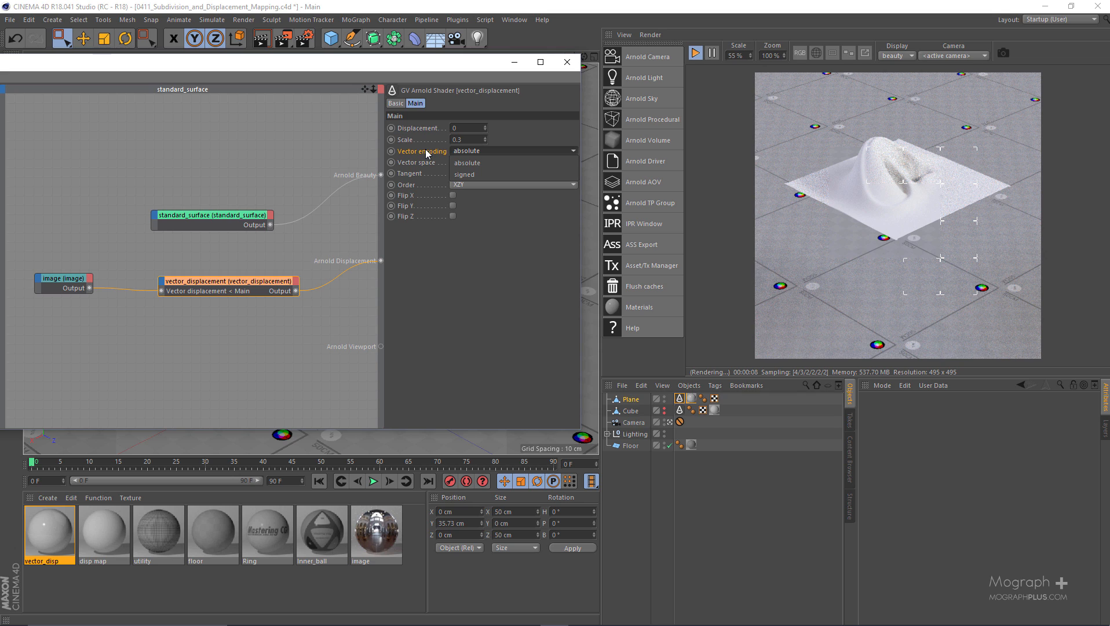
left_click(490, 237)
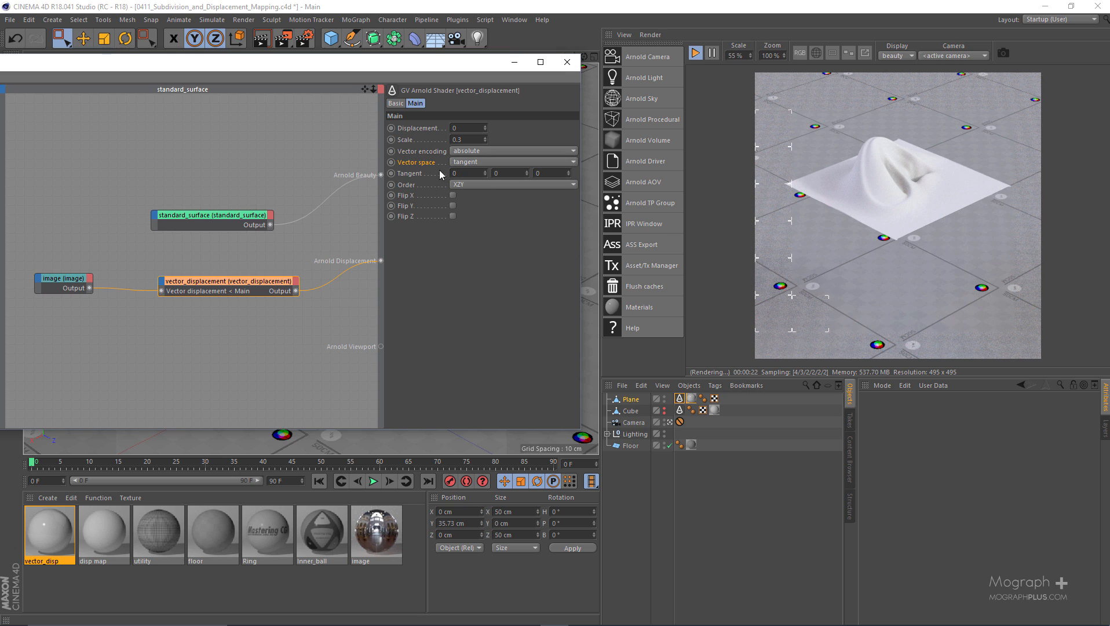
left_click(463, 163)
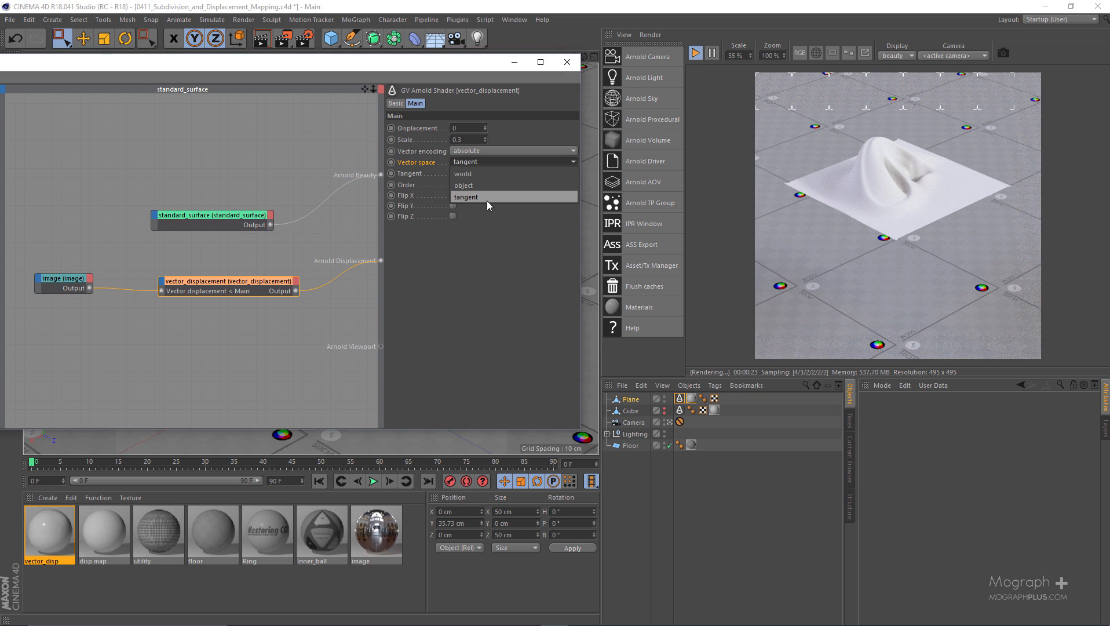
left_click(488, 241)
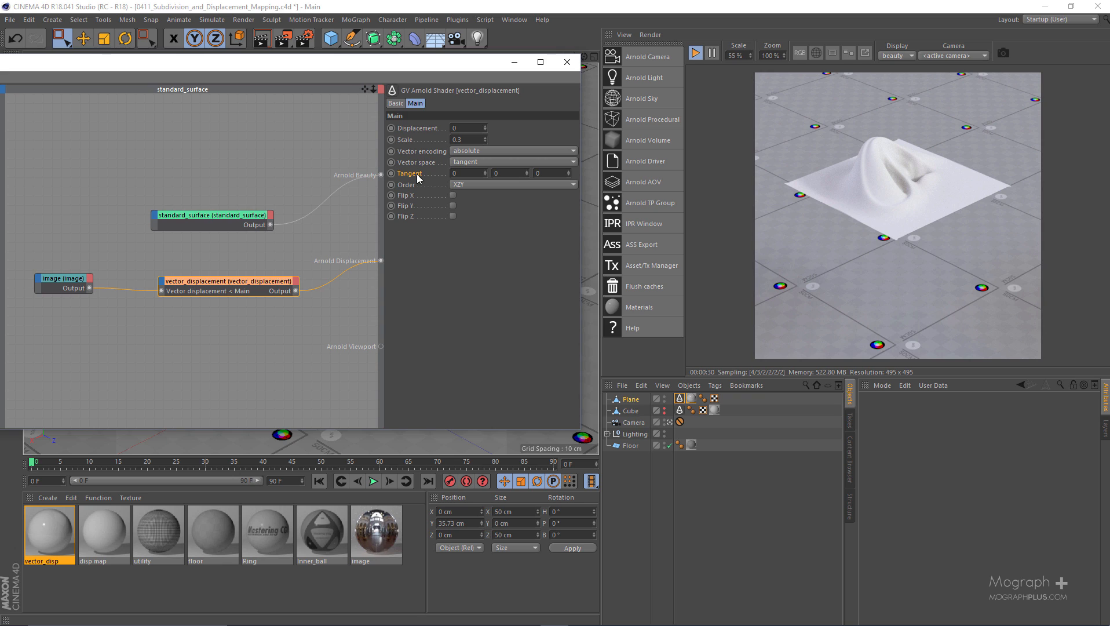
left_click(464, 184)
left_click(464, 185)
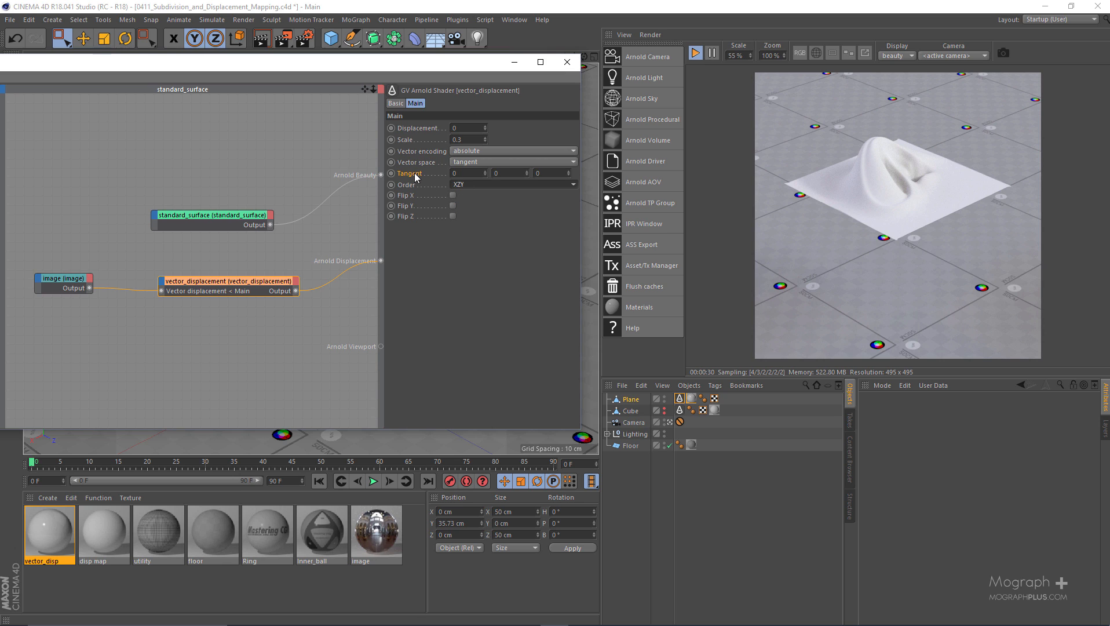
left_click(476, 184)
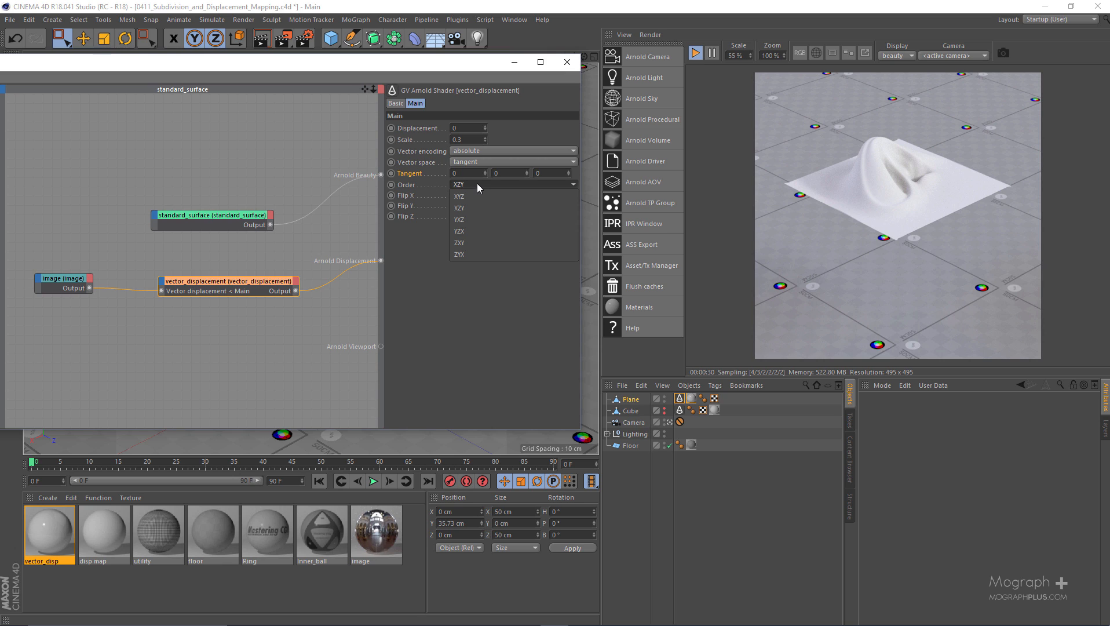
left_click(407, 219)
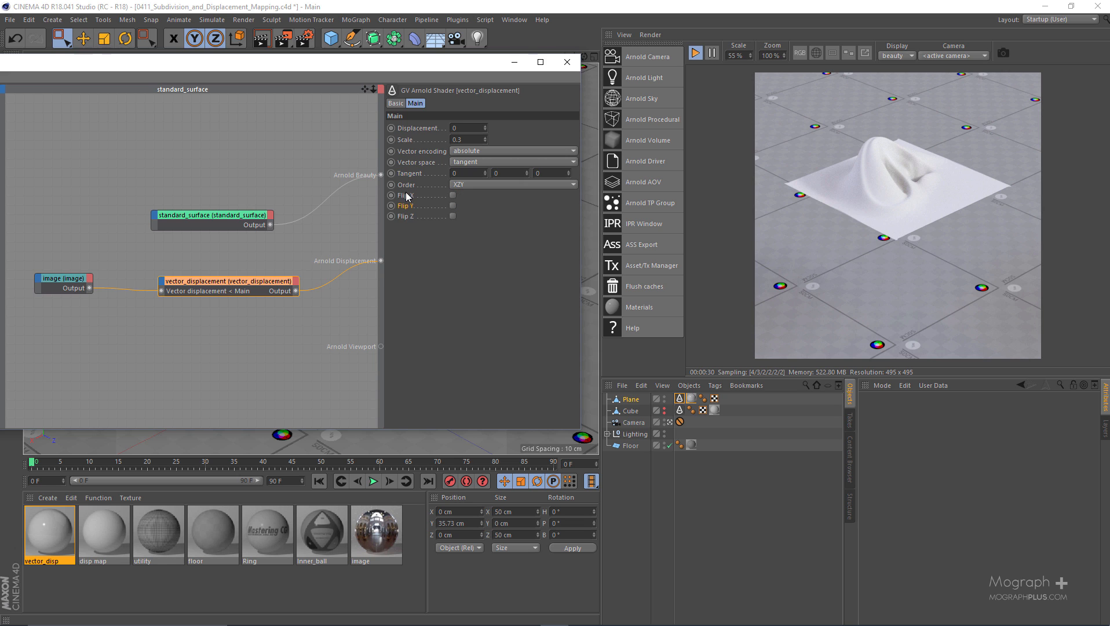
left_click(406, 195)
left_click(409, 214)
Switch to the browser and look through Solid Angle's "Rendering Displacement Maps from C4D" tutorial page
key("alt+Tab")
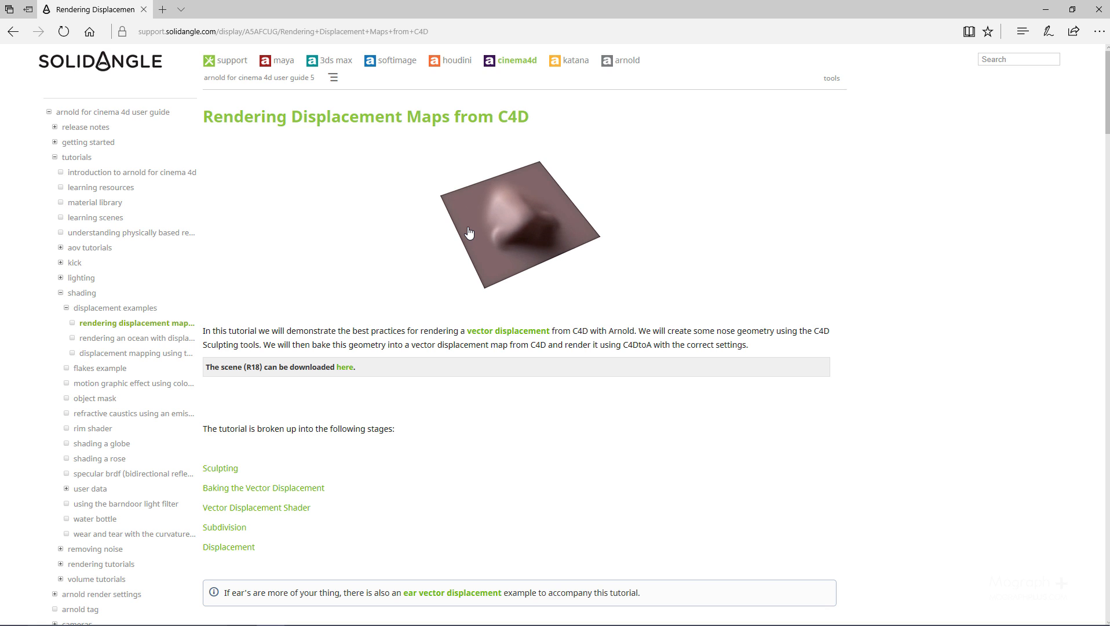
scroll(469, 231, "down", 20)
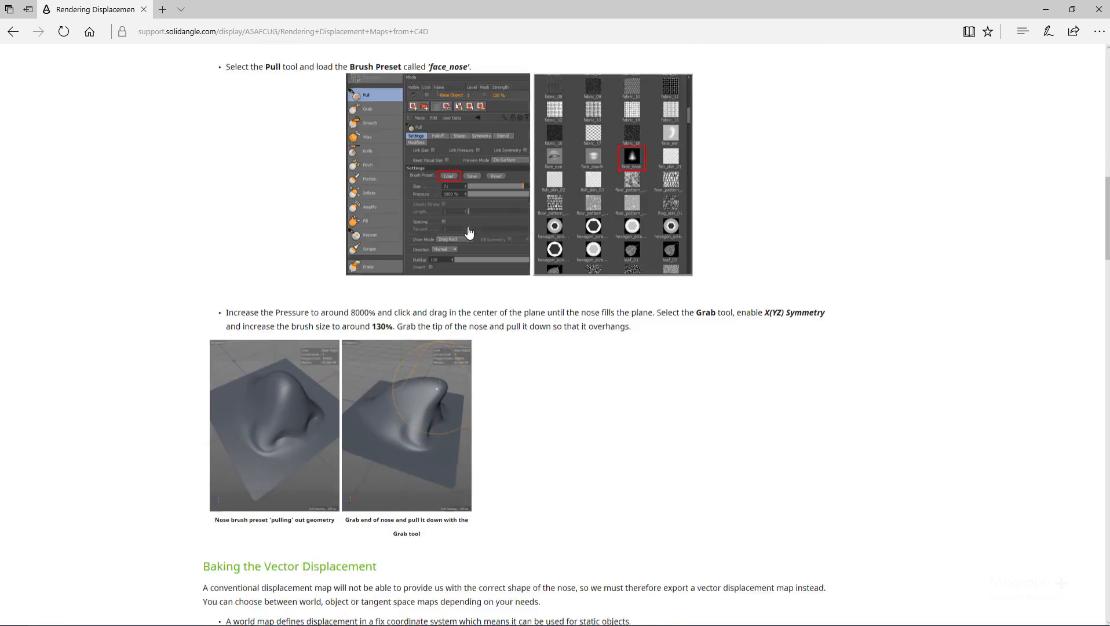
scroll(469, 231, "down", 20)
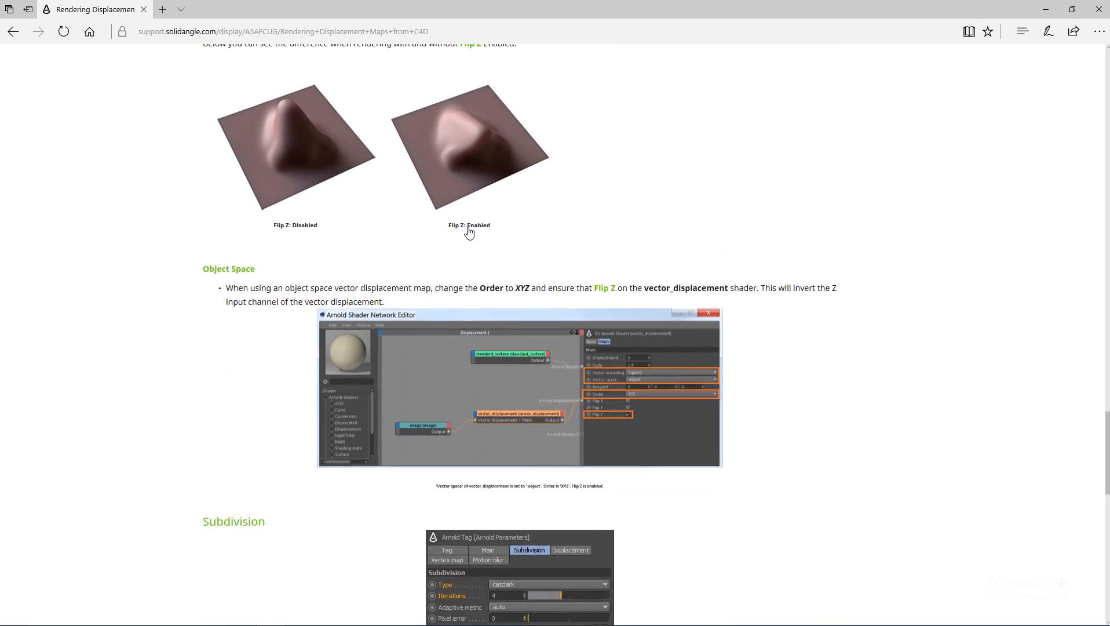
scroll(469, 232, "down", 3)
key("Home")
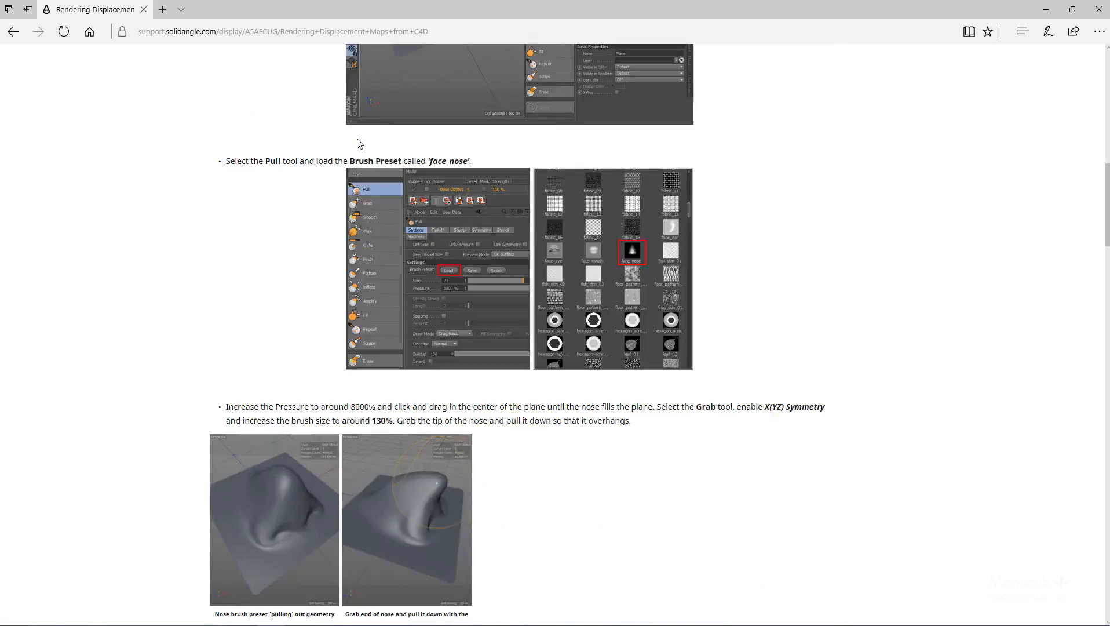